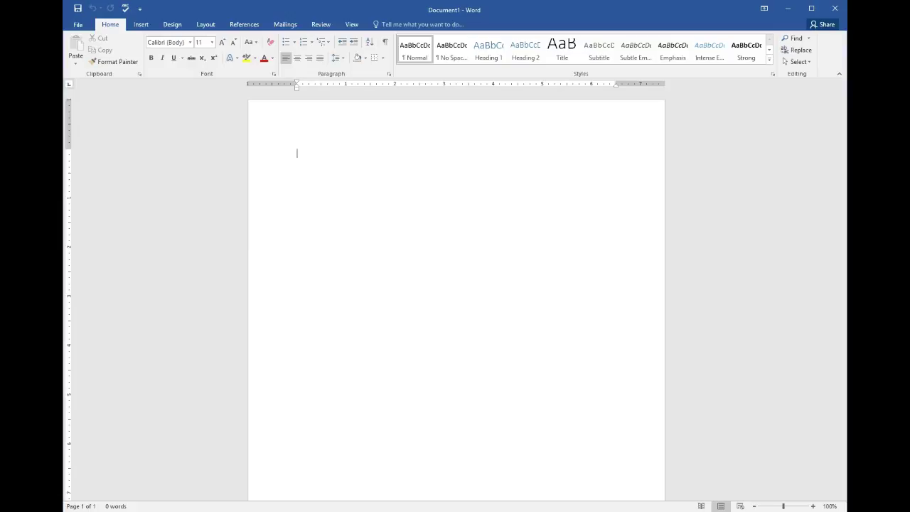
{"action": "left_click", "coordinate": [132, 25]}
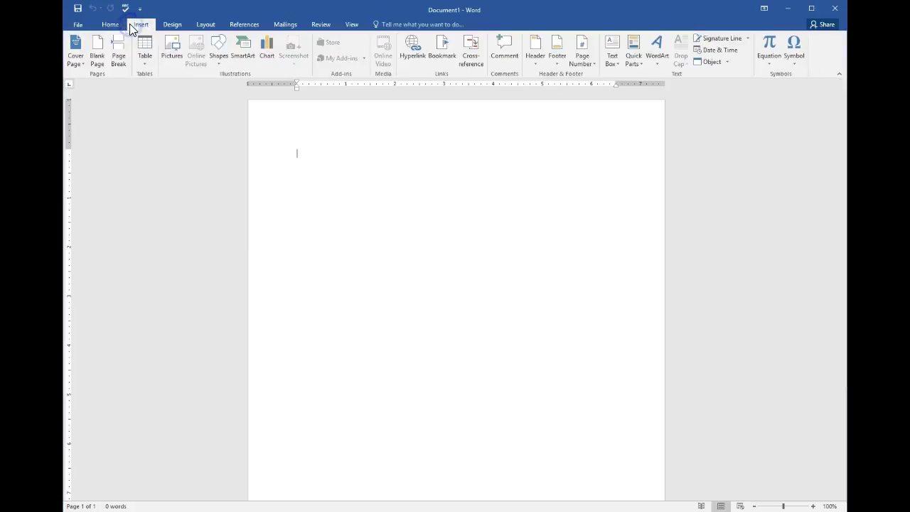
{"action": "left_click", "coordinate": [220, 59]}
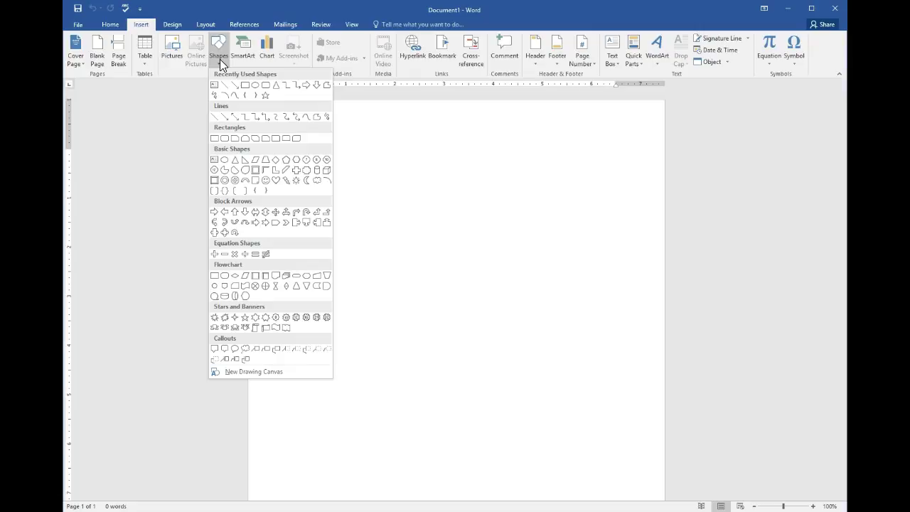
{"action": "left_click", "coordinate": [414, 260]}
Step: Draw a cross shape about 1.3" high and 1.42" wide near the start of the blank page
{"action": "left_click", "coordinate": [149, 48]}
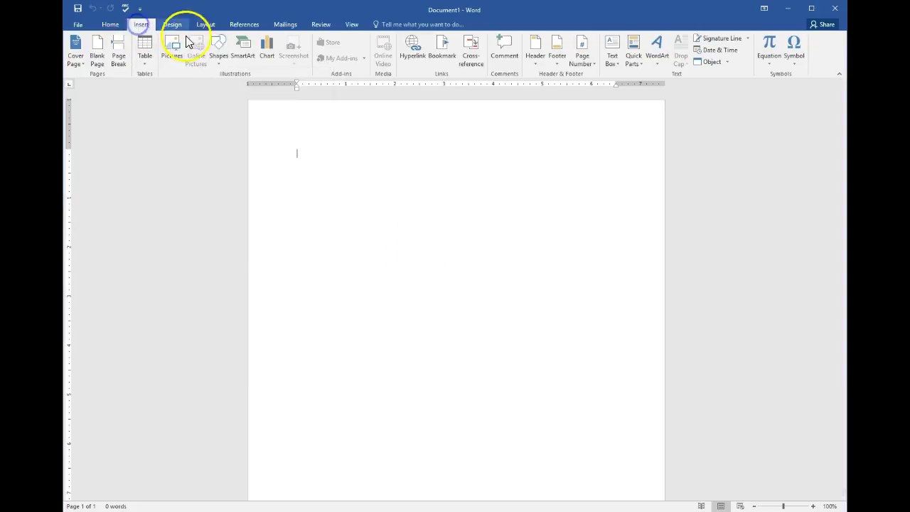
{"action": "left_click", "coordinate": [219, 56]}
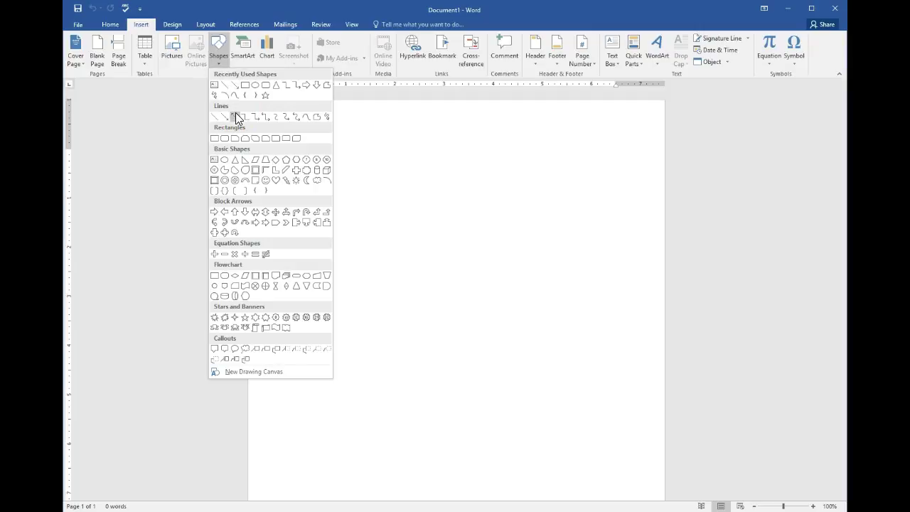
{"action": "left_click", "coordinate": [297, 170]}
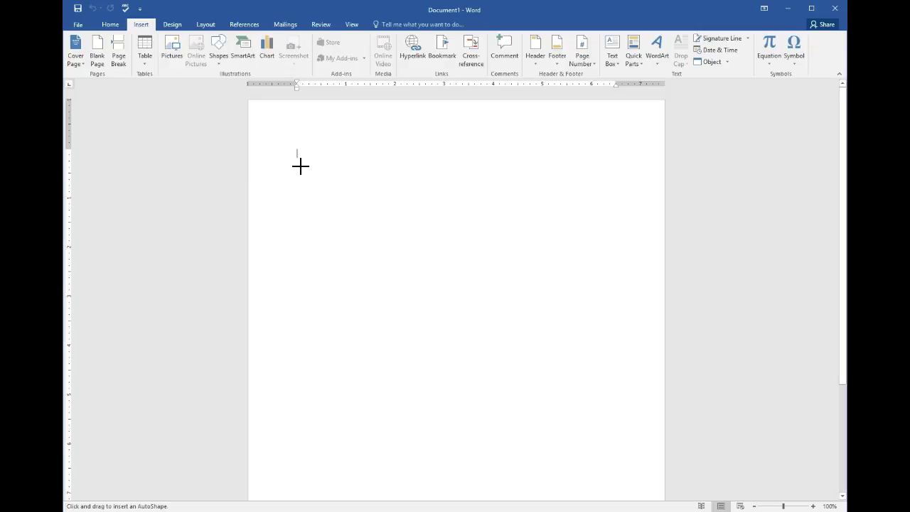
{"action": "mouse_move", "coordinate": [315, 151]}
{"action": "left_mouse_down"}
{"action": "mouse_move", "coordinate": [377, 179]}
{"action": "mouse_move", "coordinate": [385, 214]}
{"action": "left_mouse_up"}
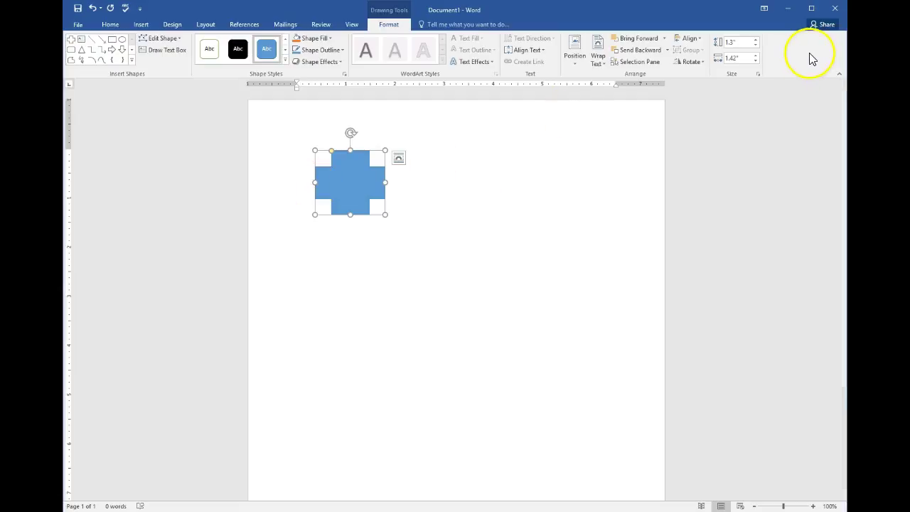
Step: Set the cross shape's height to 1.1" and its width to 1.5"
{"action": "left_click", "coordinate": [736, 43]}
{"action": "type", "text": "1.1"}
{"action": "left_click", "coordinate": [737, 59]}
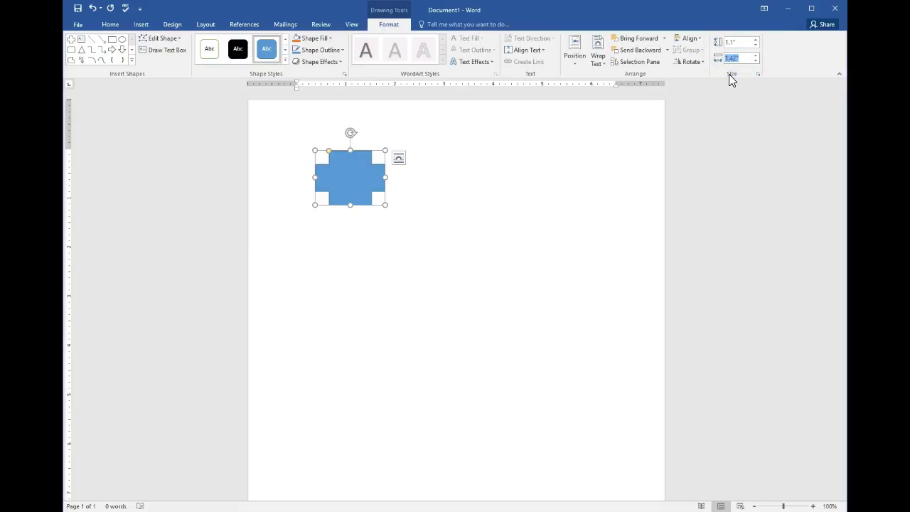
{"action": "type", "text": "1.5"}
{"action": "key", "text": "Return"}
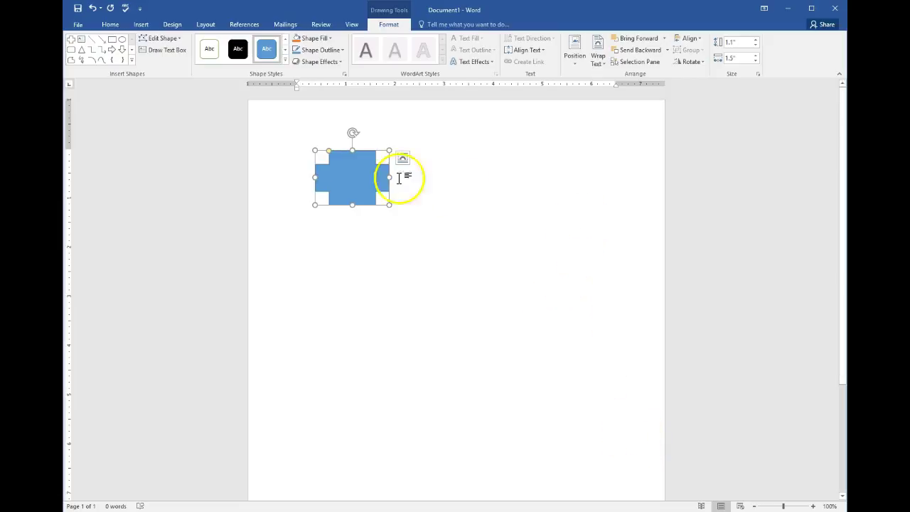
Step: Give the cross shape a gray theme-color outline with a heavier line weight
{"action": "left_click", "coordinate": [342, 50]}
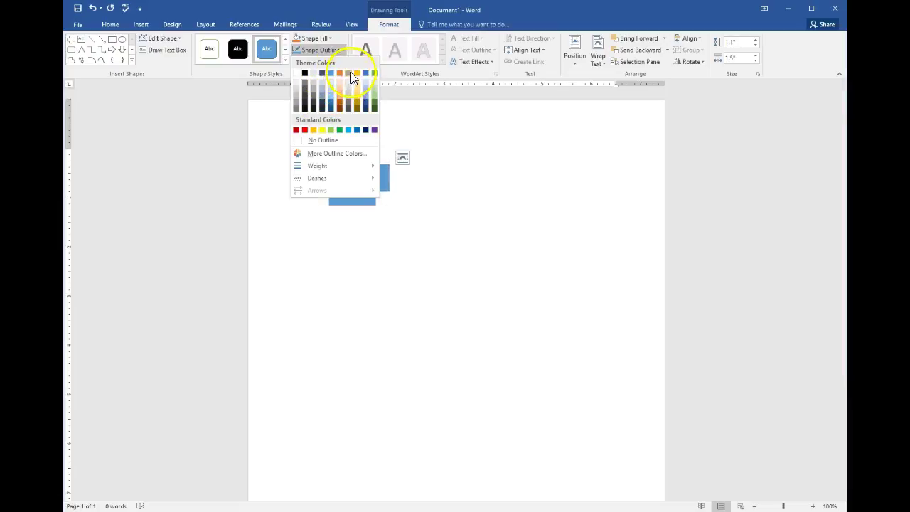
{"action": "left_click", "coordinate": [348, 71]}
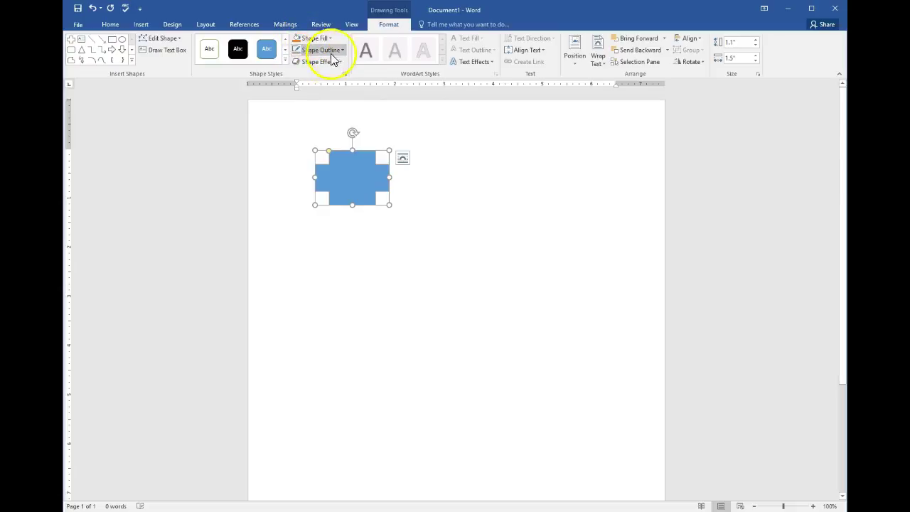
{"action": "left_click", "coordinate": [332, 51]}
{"action": "left_click", "coordinate": [332, 51]}
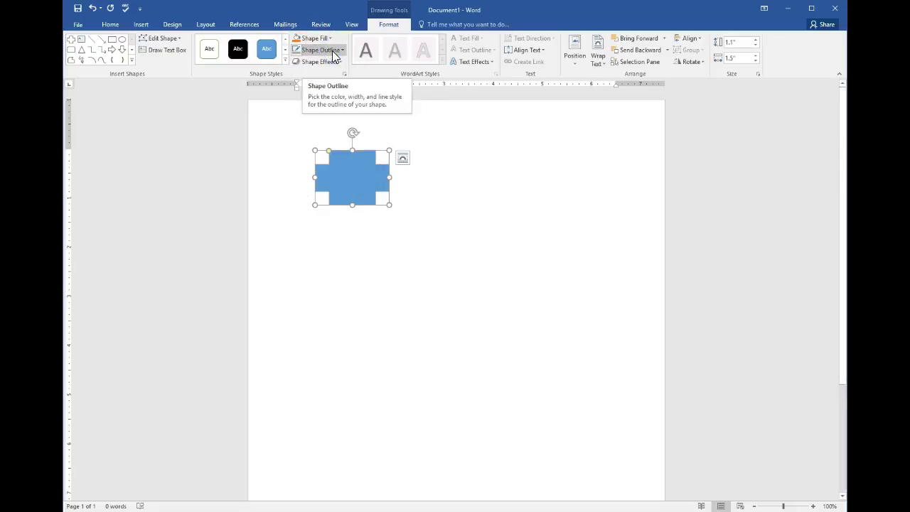
{"action": "left_click", "coordinate": [342, 50]}
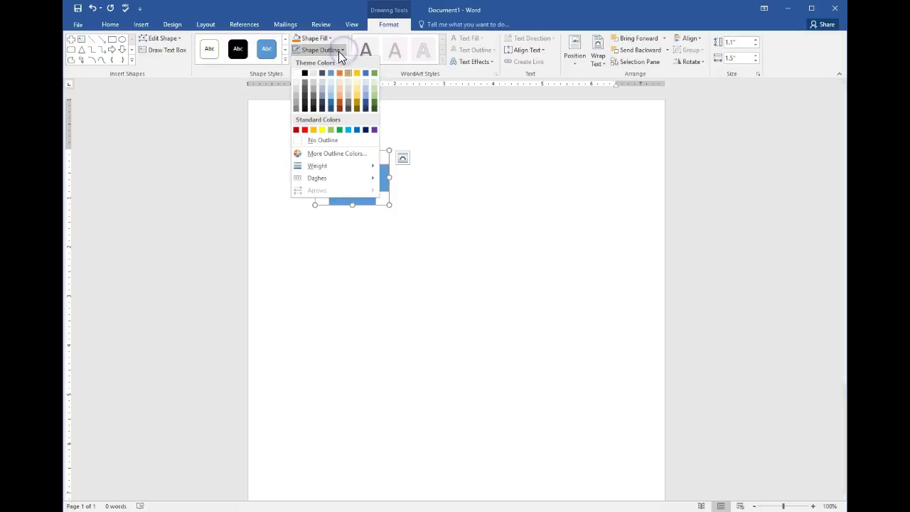
{"action": "mouse_move", "coordinate": [340, 165]}
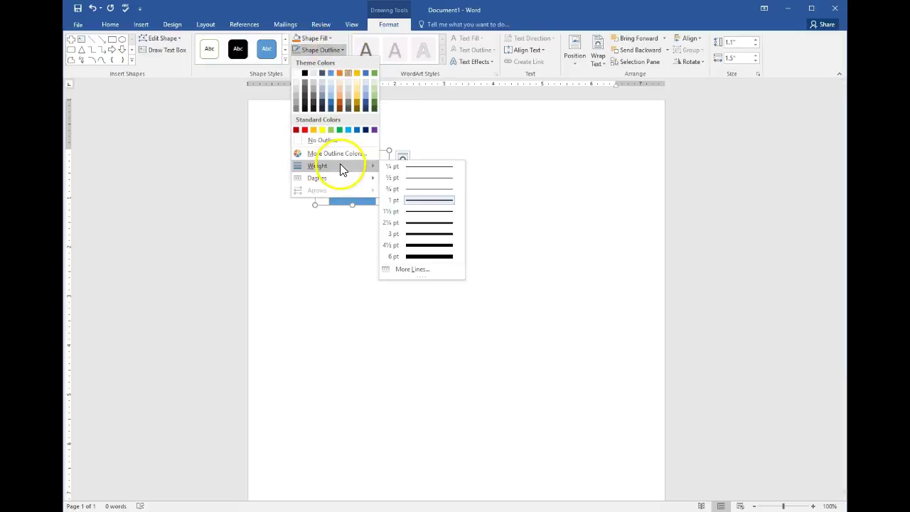
{"action": "left_click", "coordinate": [417, 225]}
{"action": "left_click", "coordinate": [428, 210]}
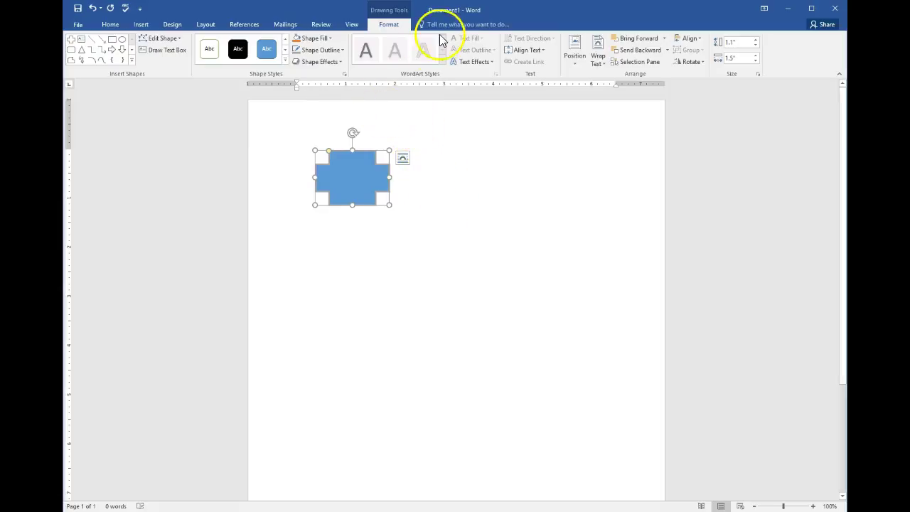
Step: Fill the cross shape with standard red and add the widest yellow glow variation around it
{"action": "left_click", "coordinate": [323, 37]}
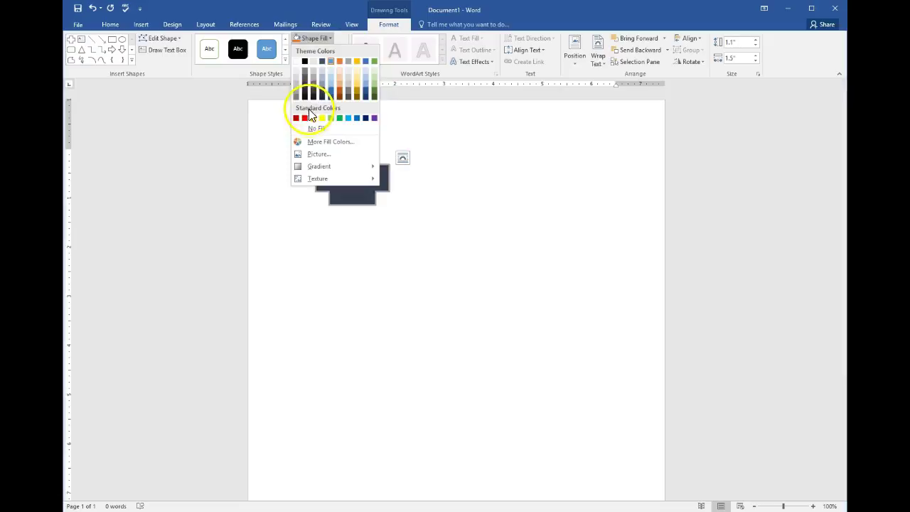
{"action": "left_click", "coordinate": [305, 117]}
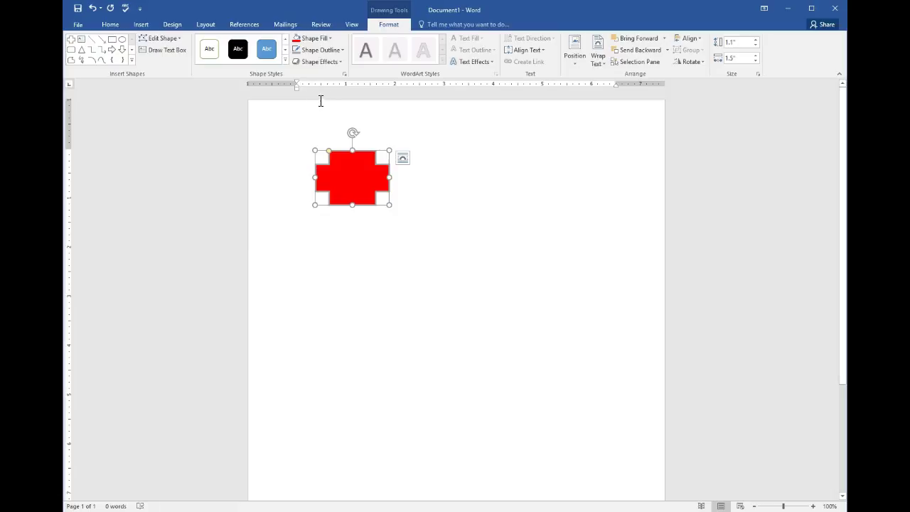
{"action": "left_click", "coordinate": [333, 61]}
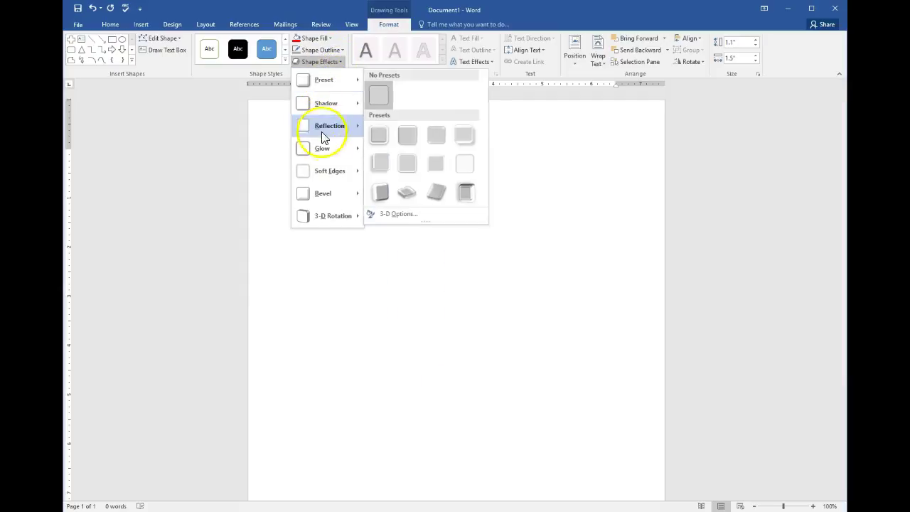
{"action": "mouse_move", "coordinate": [323, 164]}
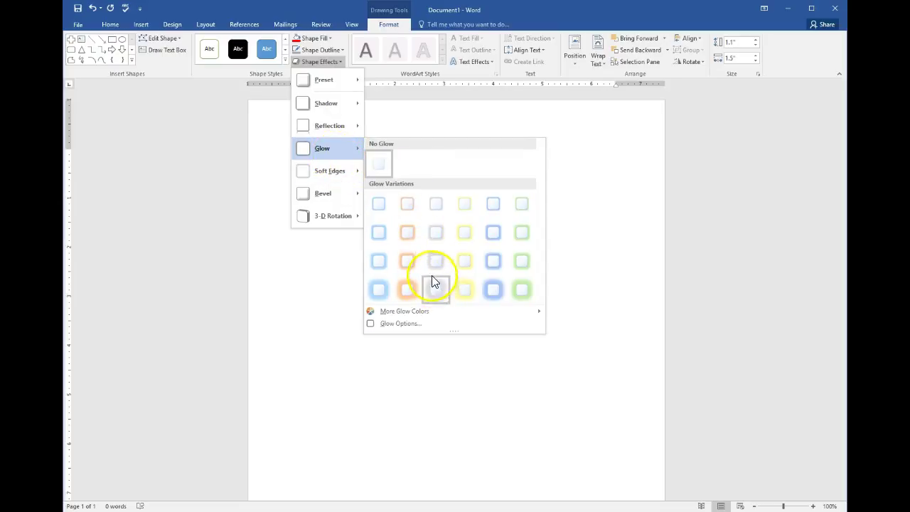
{"action": "left_click", "coordinate": [463, 290]}
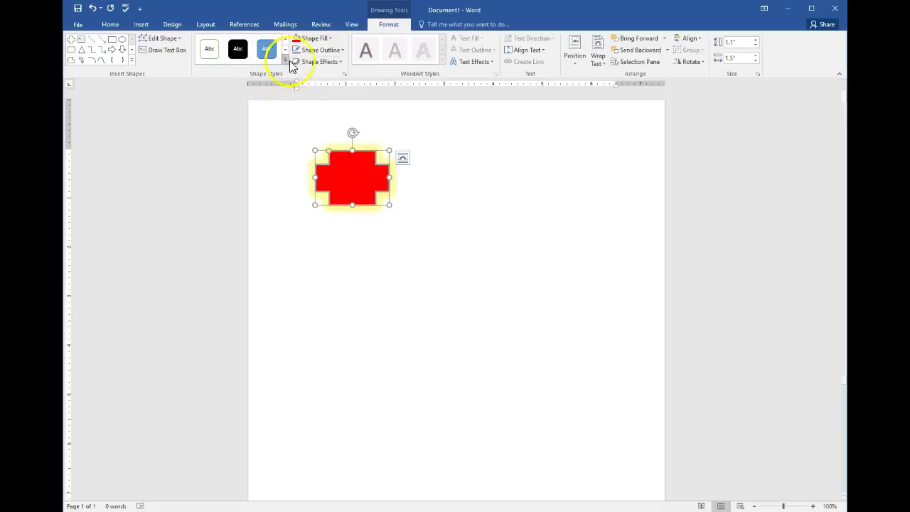
Step: Apply a bevel effect to the red cross shape
{"action": "left_click", "coordinate": [330, 62]}
{"action": "mouse_move", "coordinate": [323, 198]}
{"action": "left_click", "coordinate": [464, 249]}
{"action": "left_click", "coordinate": [460, 252]}
{"action": "left_click", "coordinate": [347, 172]}
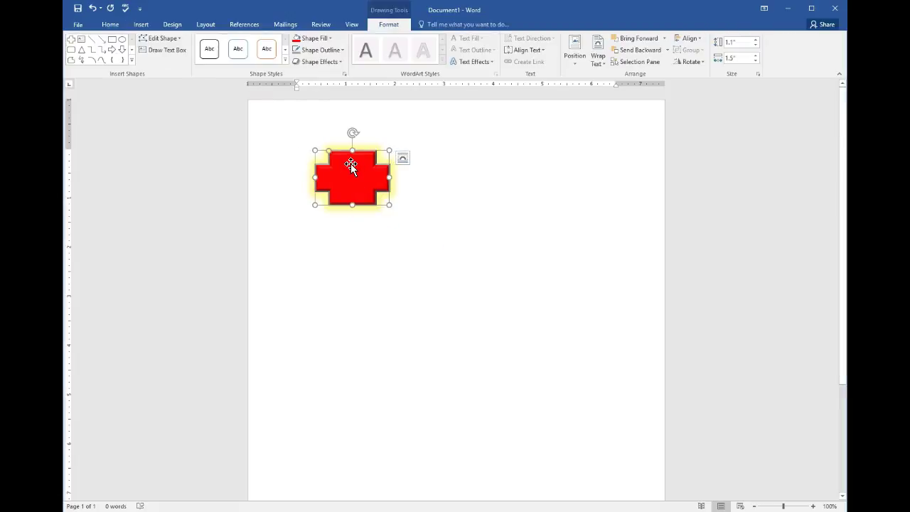
Step: Add the text "First Aid Station" inside the cross shape
{"action": "right_click", "coordinate": [351, 163]}
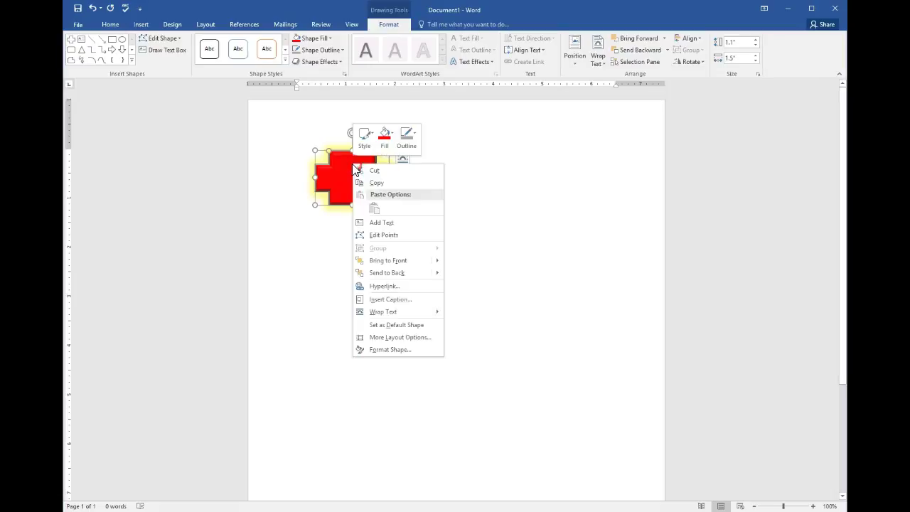
{"action": "left_click", "coordinate": [376, 229]}
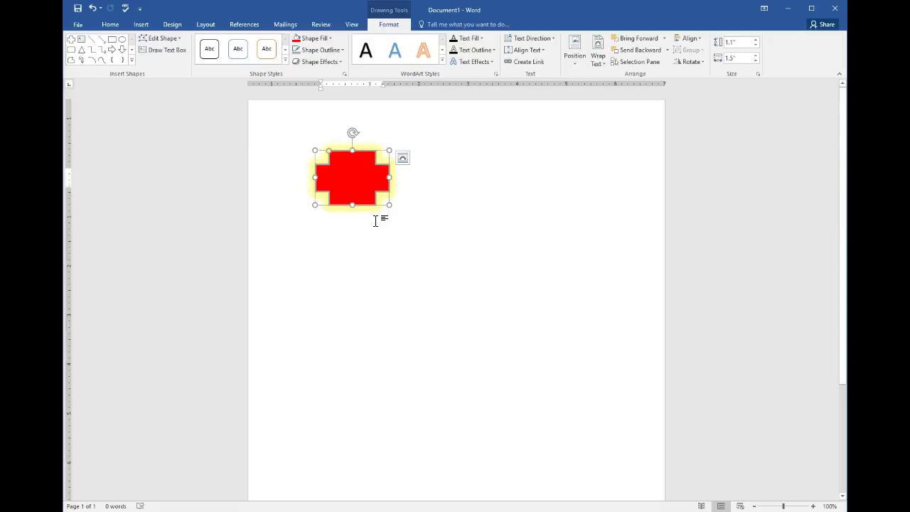
{"action": "type", "text": "Hi"}
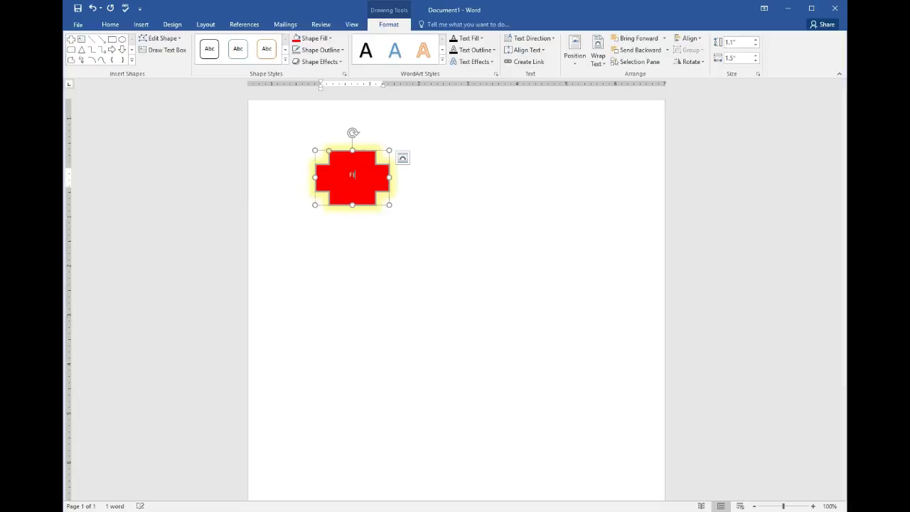
{"action": "type", "text": "rst Aid Station"}
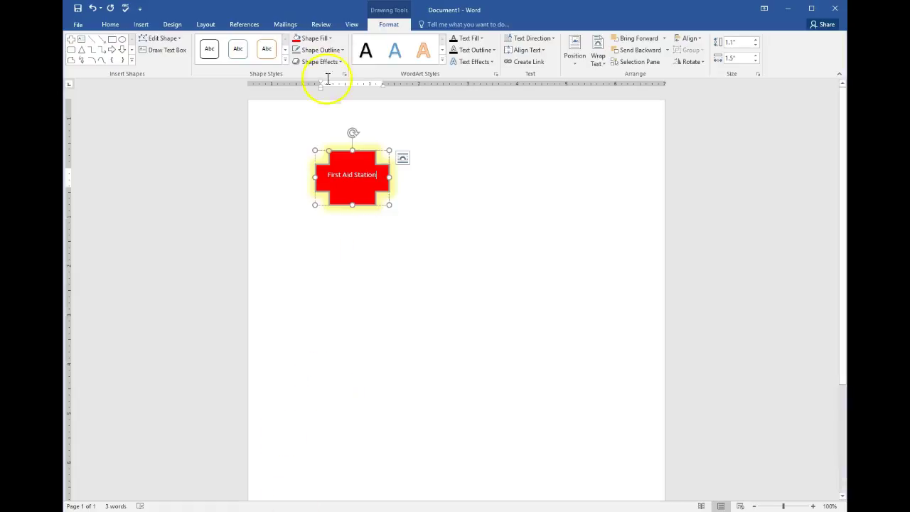
Step: Set the "First Aid Station" text in the cross to 14 pt Arial
{"action": "left_click_drag", "start_coordinate": [322, 175], "coordinate": [386, 165]}
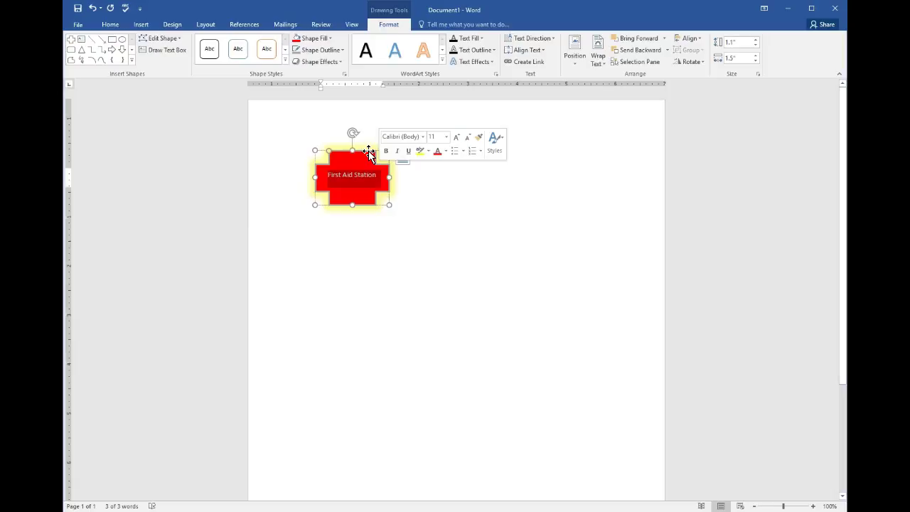
{"action": "left_click", "coordinate": [361, 149]}
{"action": "left_click", "coordinate": [107, 26]}
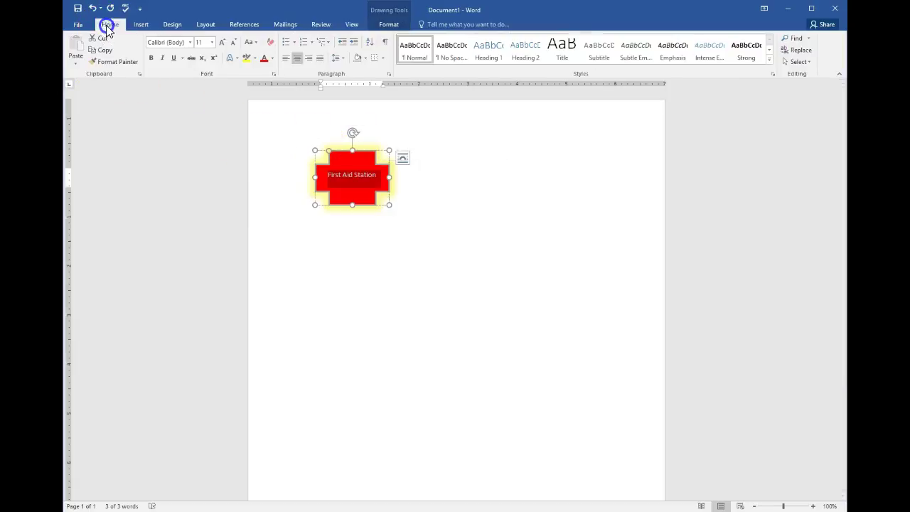
{"action": "left_click", "coordinate": [212, 42]}
{"action": "left_click", "coordinate": [201, 102]}
{"action": "left_click", "coordinate": [190, 42]}
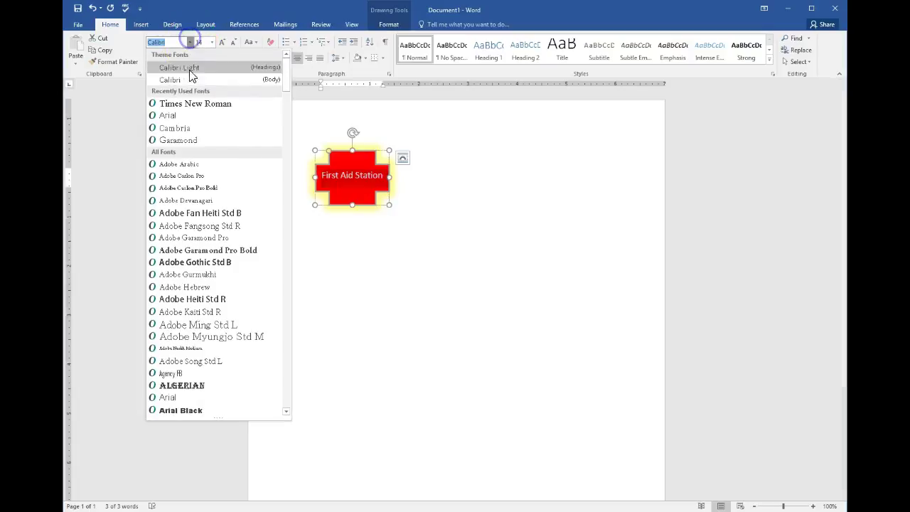
{"action": "left_click", "coordinate": [194, 399]}
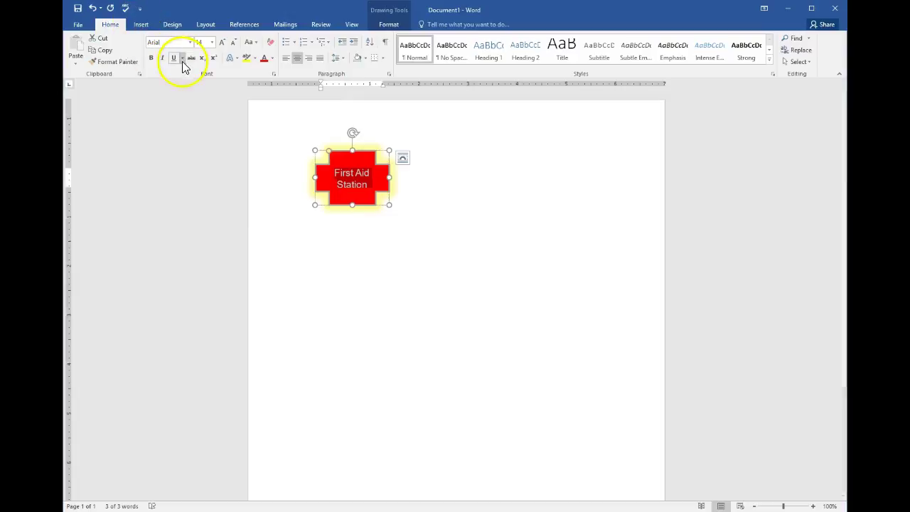
Step: Color the "First Aid Station" text white and deselect the shape
{"action": "left_click", "coordinate": [271, 60]}
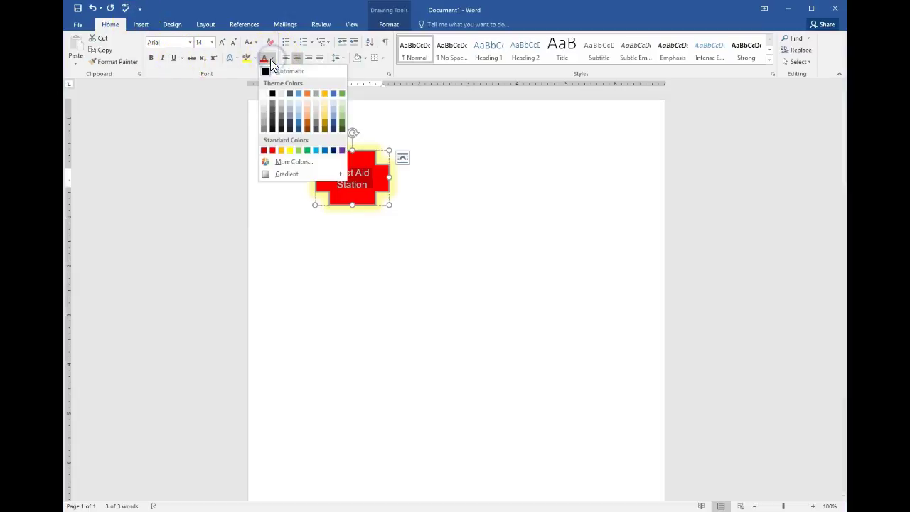
{"action": "left_click", "coordinate": [264, 98]}
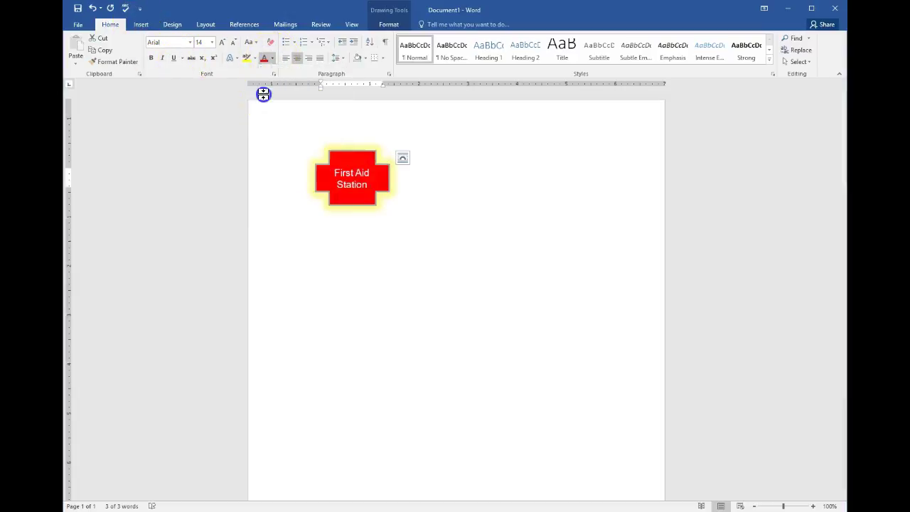
{"action": "left_click", "coordinate": [463, 189]}
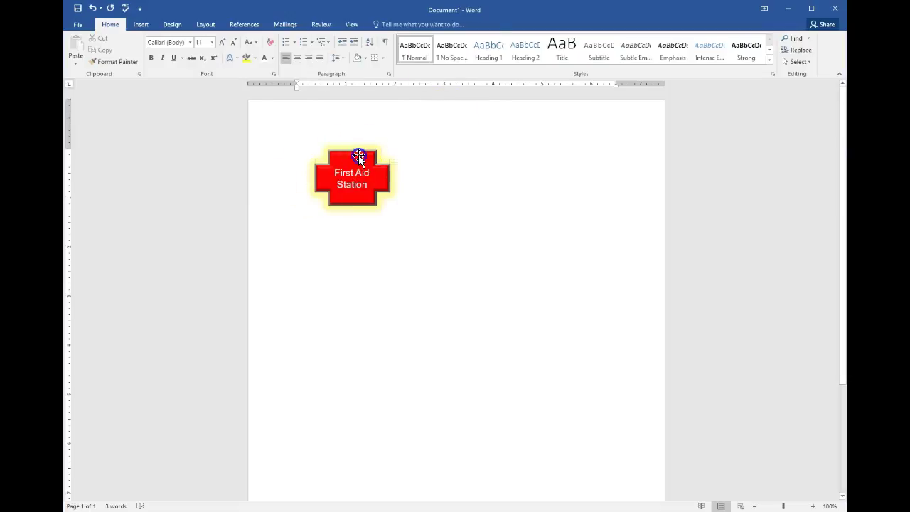
Step: Position the cross shape in the middle center of the page with text wrapping
{"action": "left_click", "coordinate": [359, 155]}
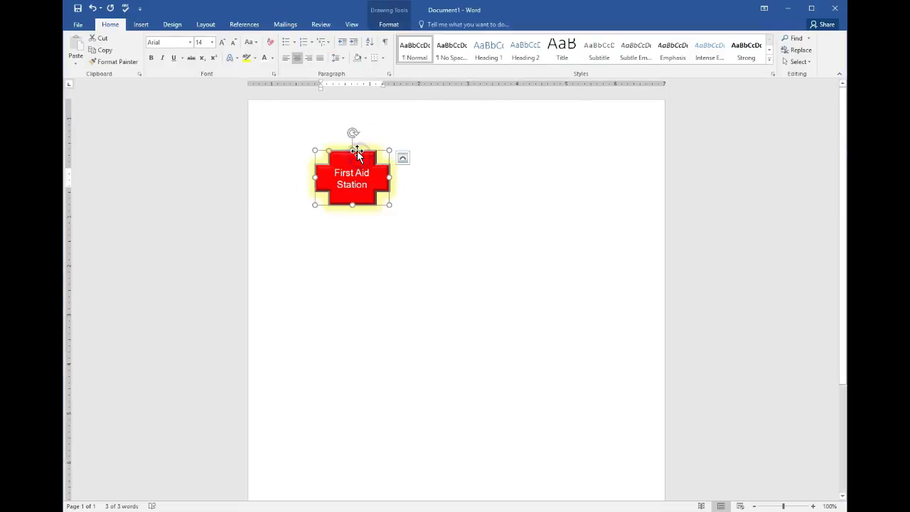
{"action": "left_click", "coordinate": [388, 26]}
{"action": "left_click", "coordinate": [575, 50]}
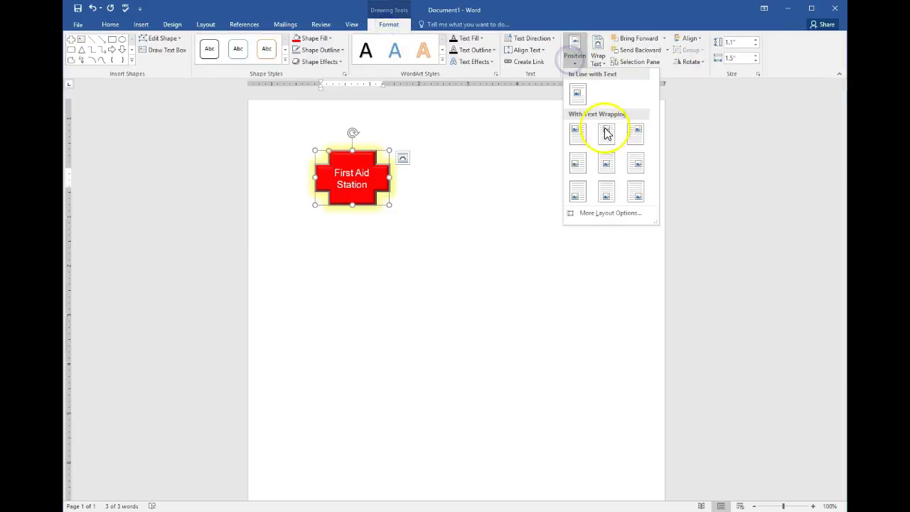
{"action": "left_click", "coordinate": [606, 163]}
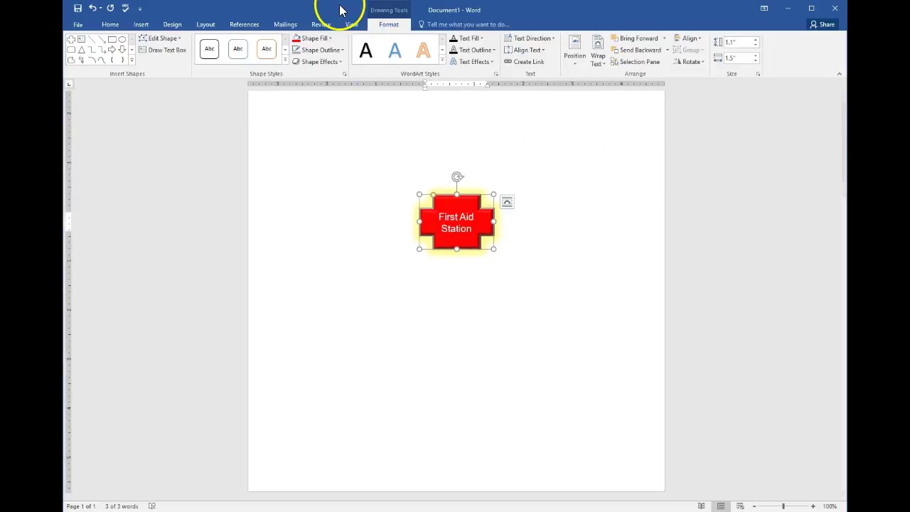
Step: Start saving the document under a new name and browse to the CHAPTER 8 folder inside KEYBOARDING8 on the Z: drive
{"action": "left_click", "coordinate": [77, 24]}
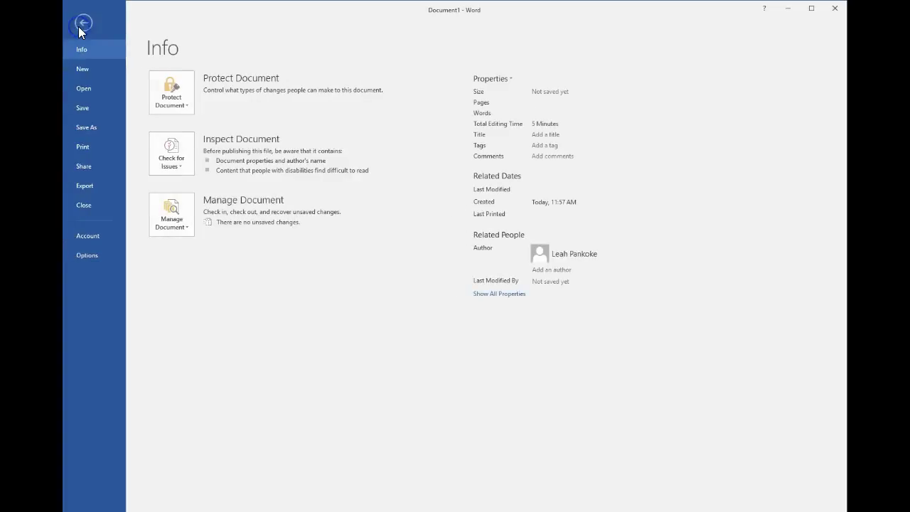
{"action": "left_click", "coordinate": [86, 128]}
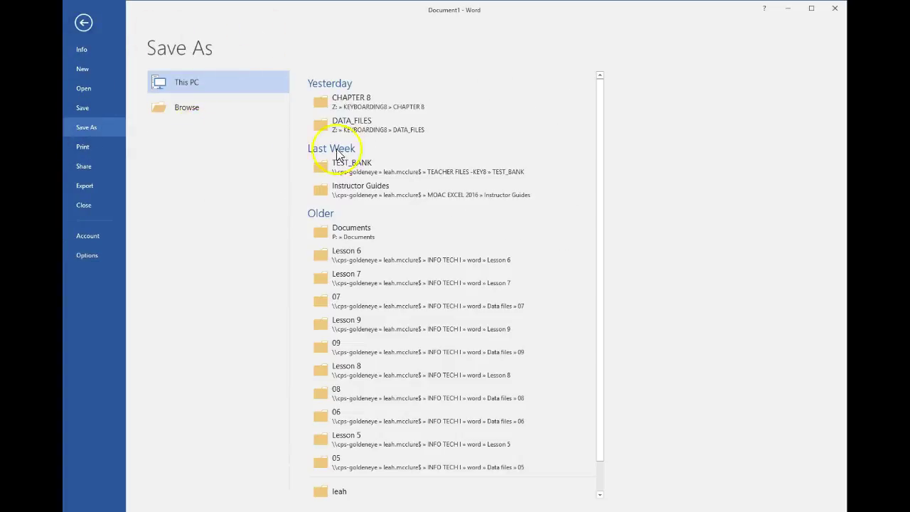
{"action": "left_click", "coordinate": [234, 108]}
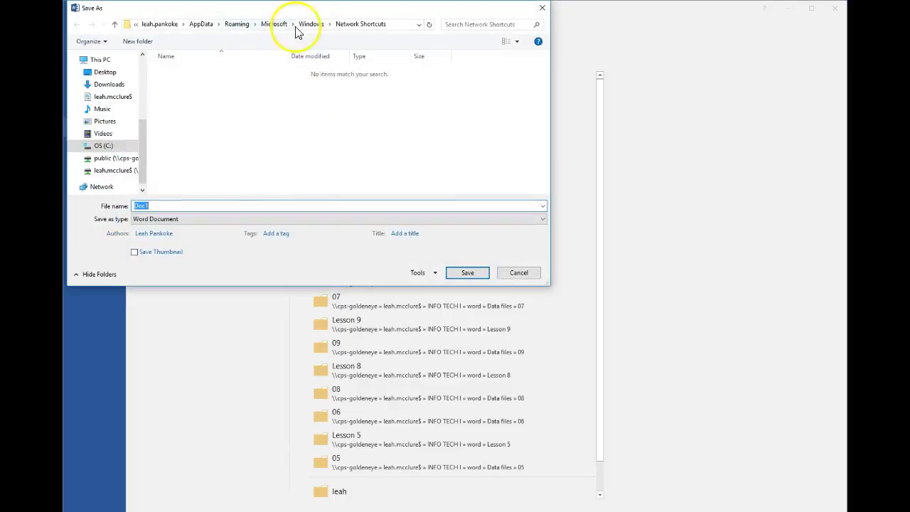
{"action": "left_click", "coordinate": [104, 172]}
{"action": "scroll", "coordinate": [217, 143], "scroll_direction": "down", "scroll_amount": 2}
{"action": "scroll", "coordinate": [210, 148], "scroll_direction": "down", "scroll_amount": 3}
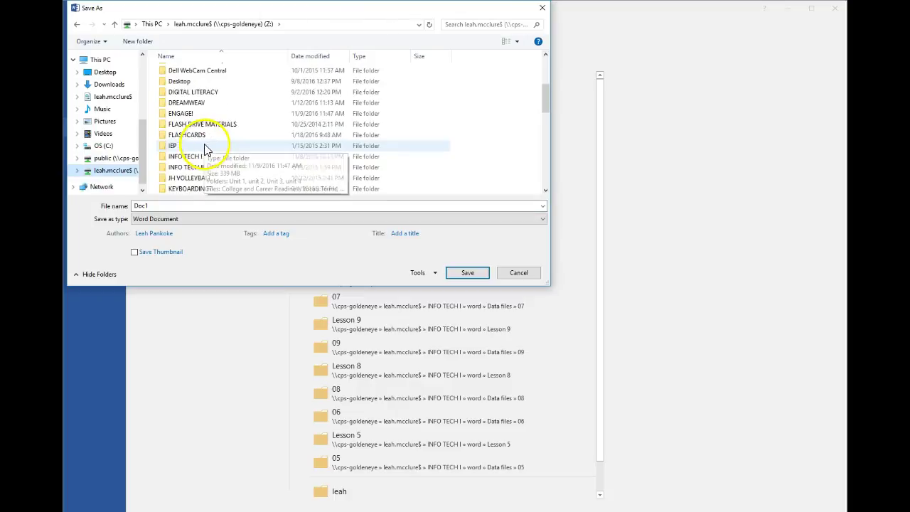
{"action": "left_click", "coordinate": [202, 167]}
{"action": "double_click", "coordinate": [202, 167]}
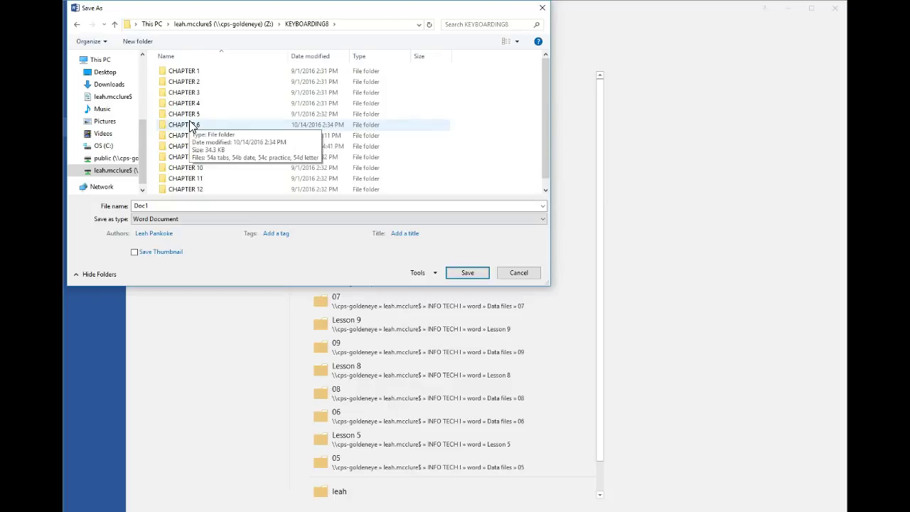
{"action": "double_click", "coordinate": [178, 145]}
Step: Name the document "61a first aid" and save it as a Word Document
{"action": "double_click", "coordinate": [159, 206]}
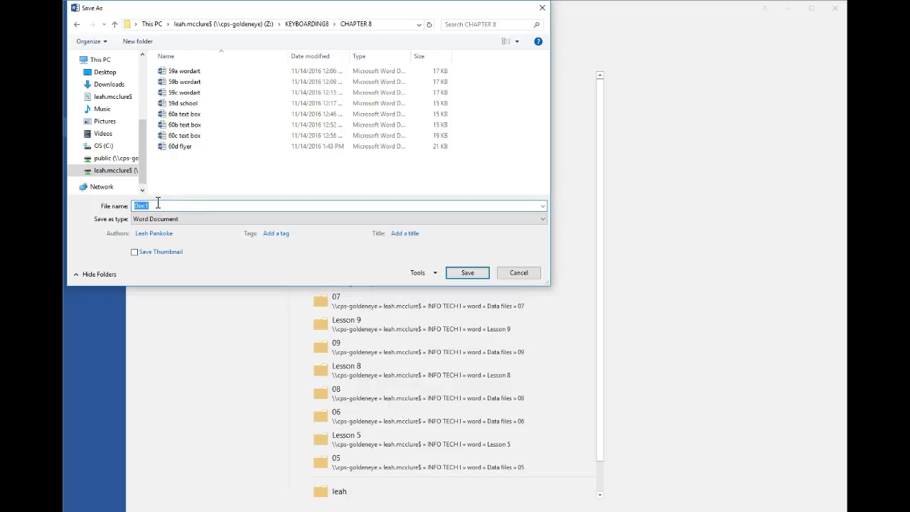
{"action": "type", "text": "61a first aid"}
{"action": "key", "text": "Return"}
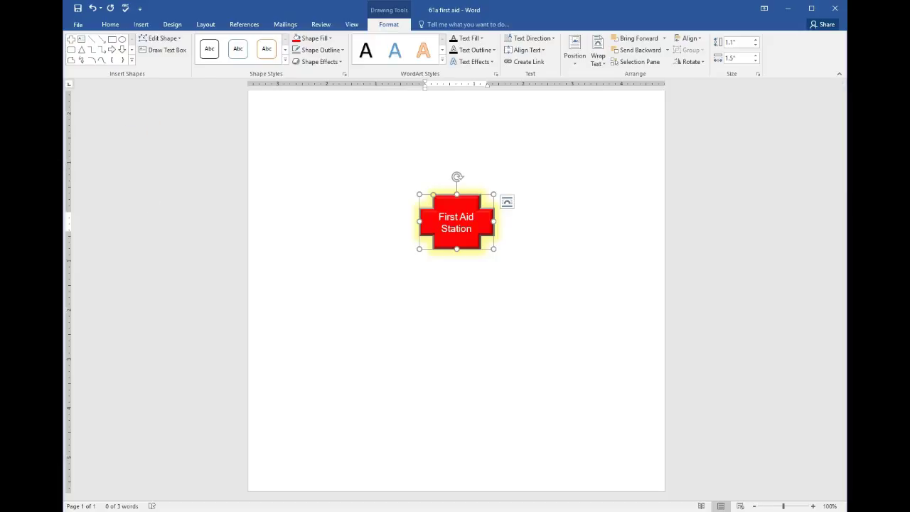
Step: Create a new blank document and move its window fully into view
{"action": "left_click", "coordinate": [78, 25]}
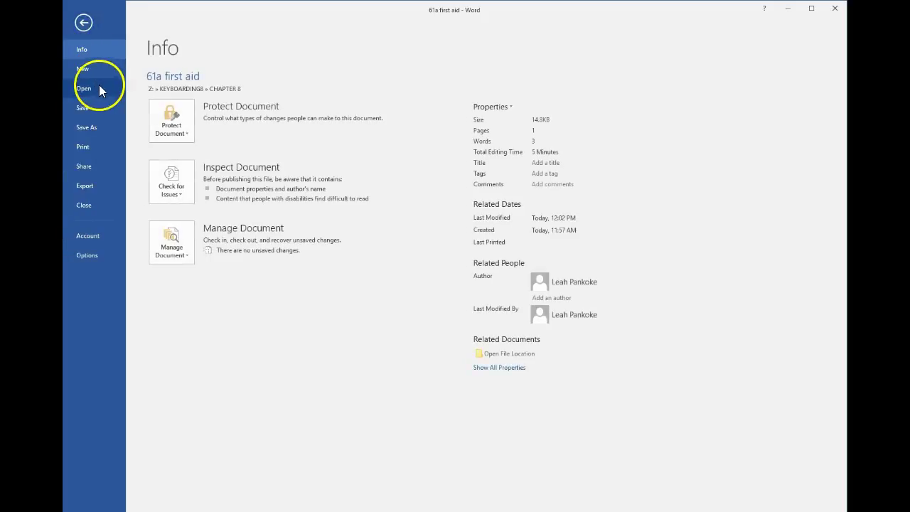
{"action": "left_click", "coordinate": [92, 70]}
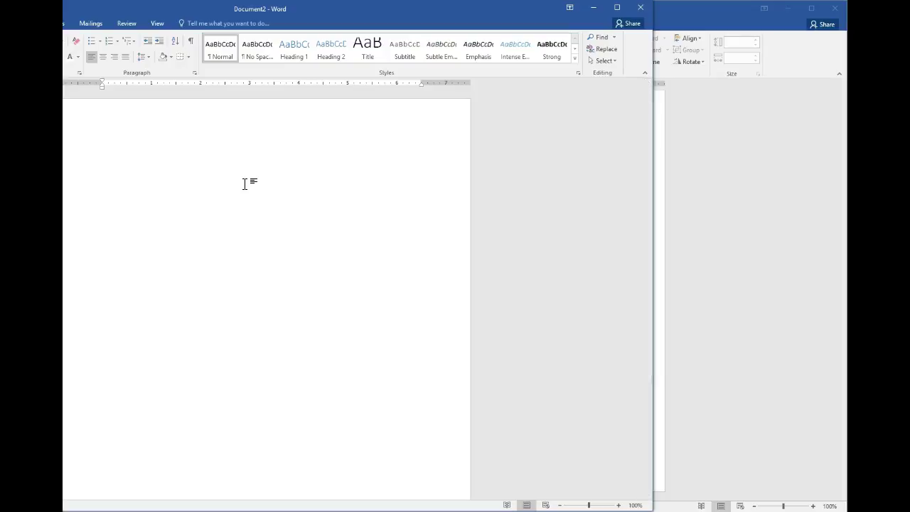
{"action": "left_click", "coordinate": [504, 16]}
{"action": "left_click_drag", "start_coordinate": [504, 16], "coordinate": [699, 16]}
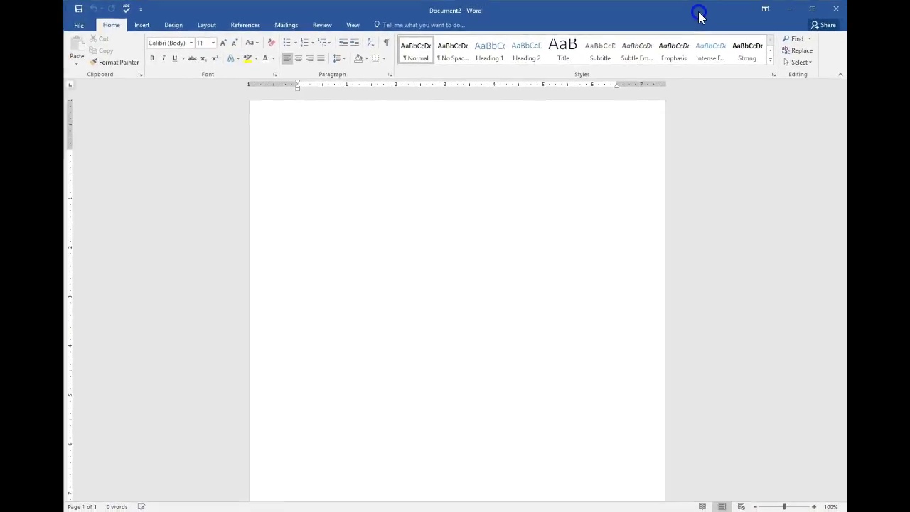
Step: Draw a five-point star about 3.17" high and 2.81" wide on the blank page
{"action": "left_click", "coordinate": [142, 24]}
{"action": "left_click", "coordinate": [219, 62]}
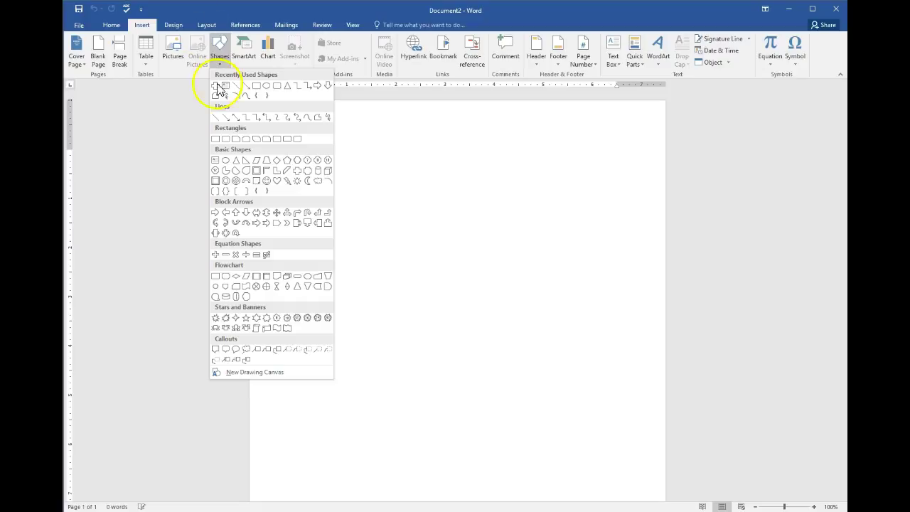
{"action": "left_click", "coordinate": [247, 318]}
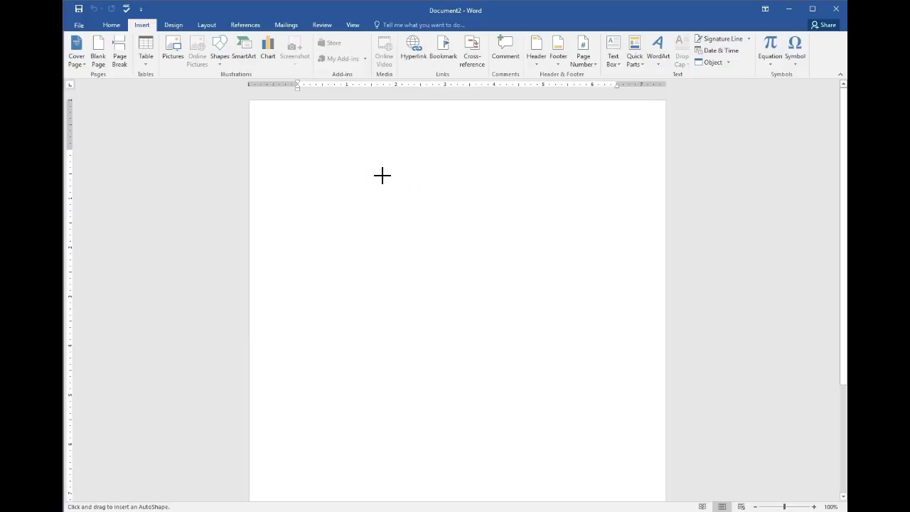
{"action": "mouse_move", "coordinate": [375, 176]}
{"action": "left_mouse_down"}
{"action": "mouse_move", "coordinate": [470, 280]}
{"action": "mouse_move", "coordinate": [488, 337]}
{"action": "mouse_move", "coordinate": [513, 332]}
{"action": "left_mouse_up"}
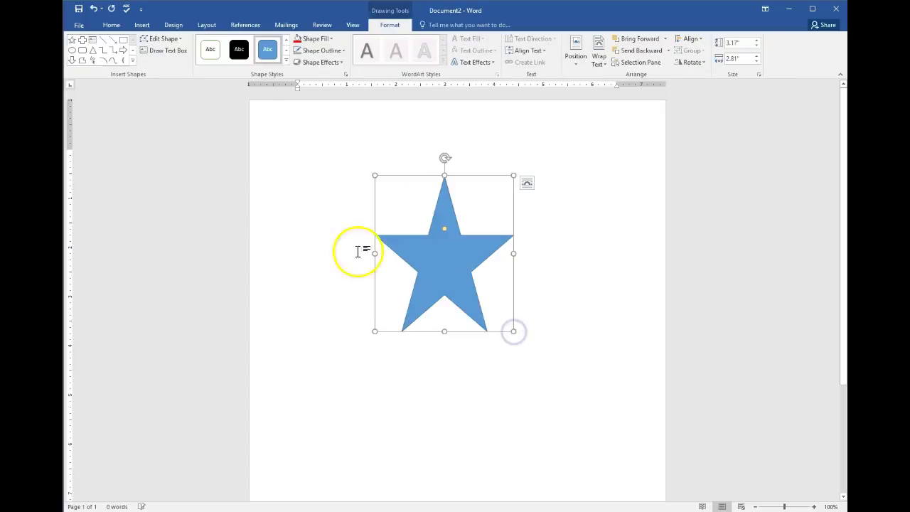
Step: Set the star's height and width to 5" each
{"action": "left_click", "coordinate": [736, 43]}
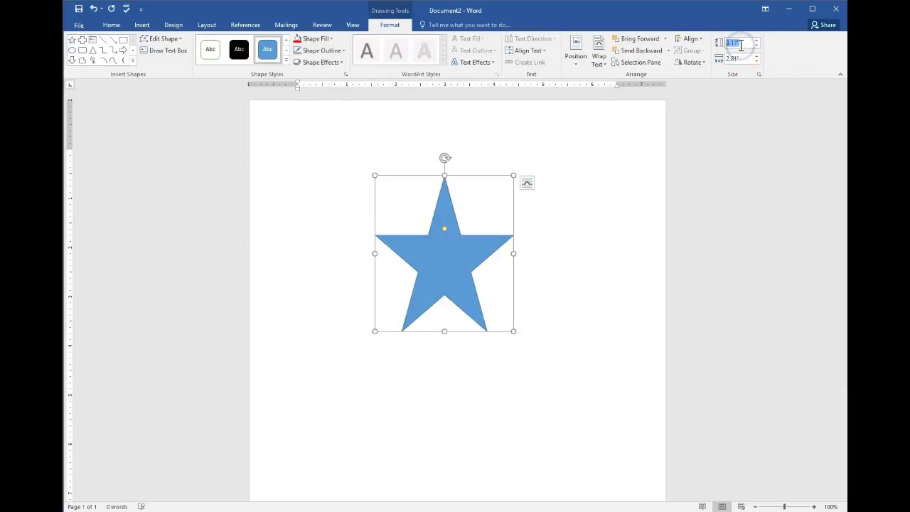
{"action": "type", "text": "5"}
{"action": "left_click", "coordinate": [743, 58]}
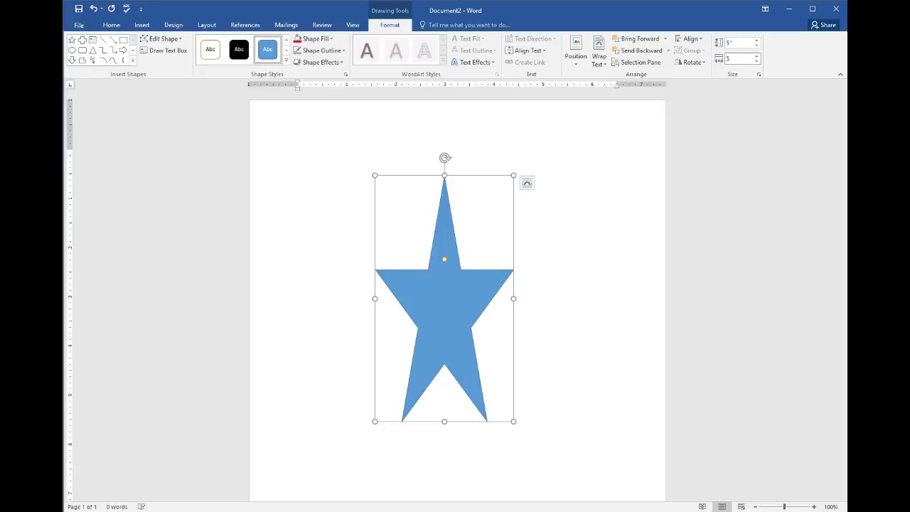
{"action": "key", "text": "Return"}
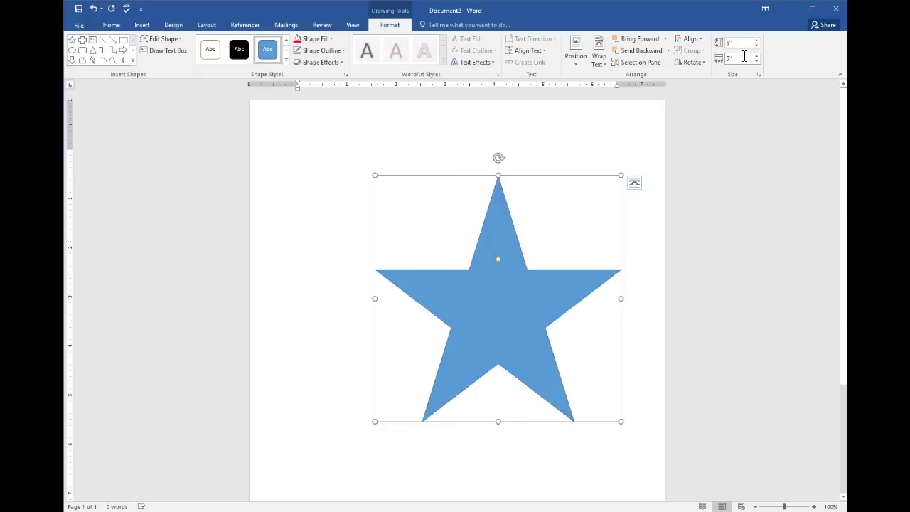
Step: Position the star in the middle center of the page with text wrapping and keep it selected
{"action": "left_click", "coordinate": [582, 60]}
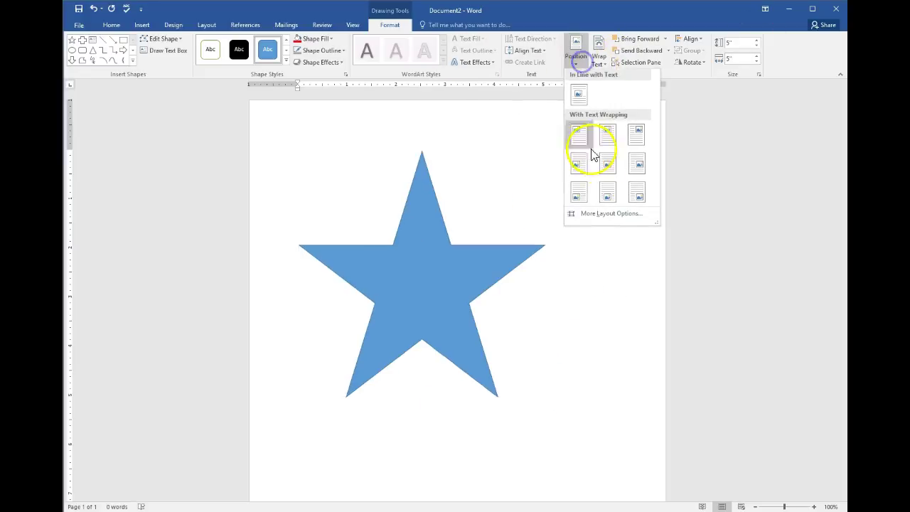
{"action": "left_click", "coordinate": [610, 171]}
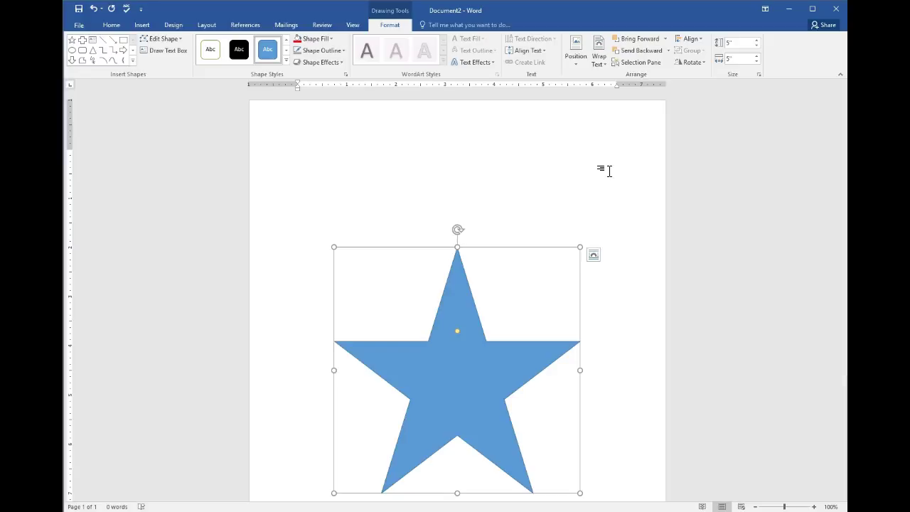
{"action": "left_click", "coordinate": [434, 397]}
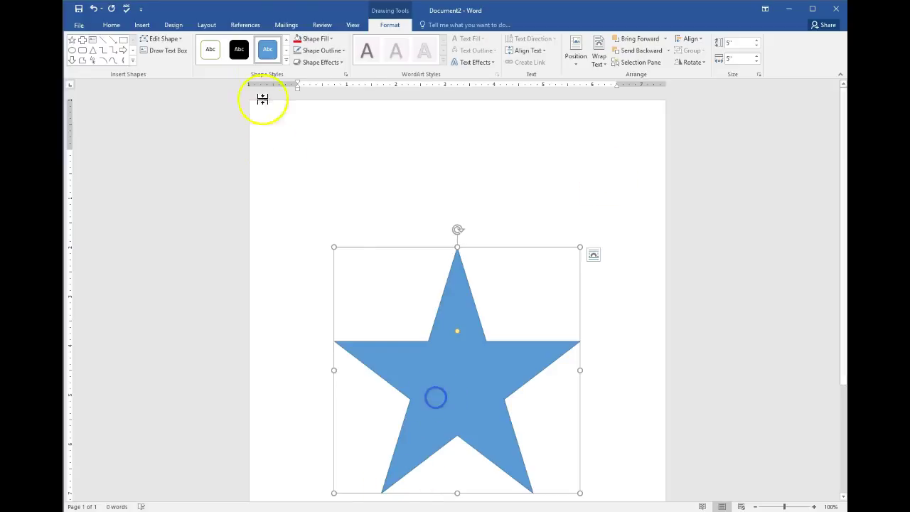
Step: Give the star a light green 4½ pt outline and a yellow fill
{"action": "left_click", "coordinate": [344, 51]}
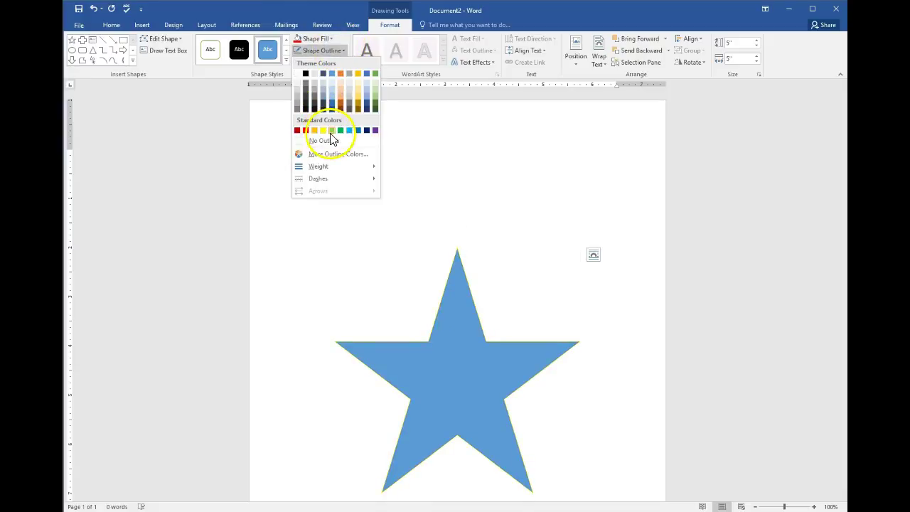
{"action": "left_click", "coordinate": [332, 130]}
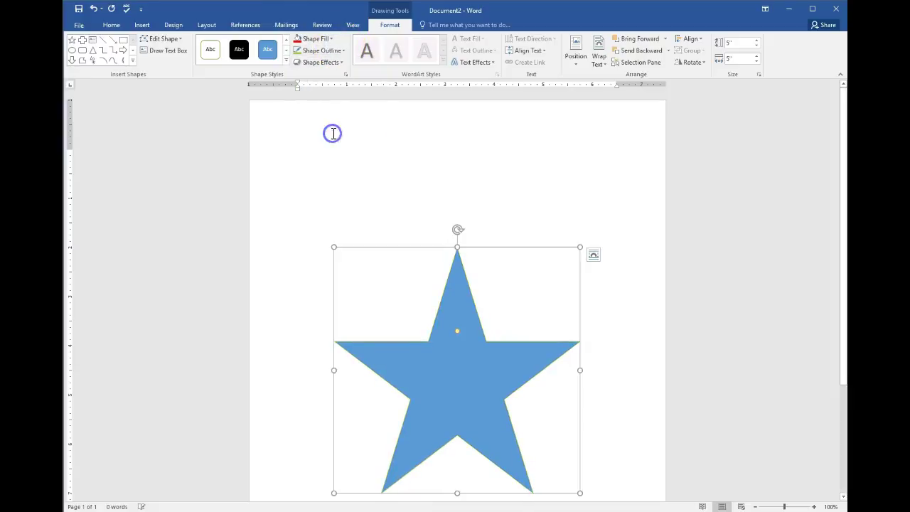
{"action": "left_click", "coordinate": [325, 51]}
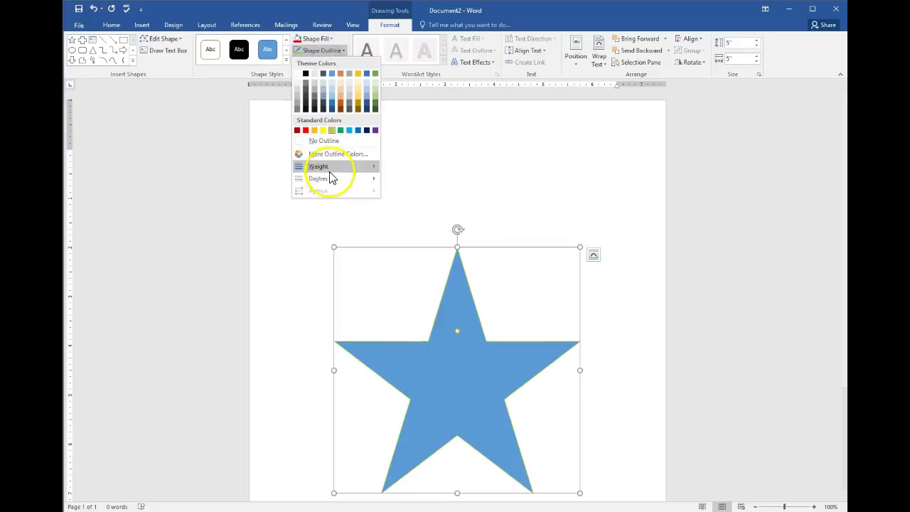
{"action": "mouse_move", "coordinate": [331, 177]}
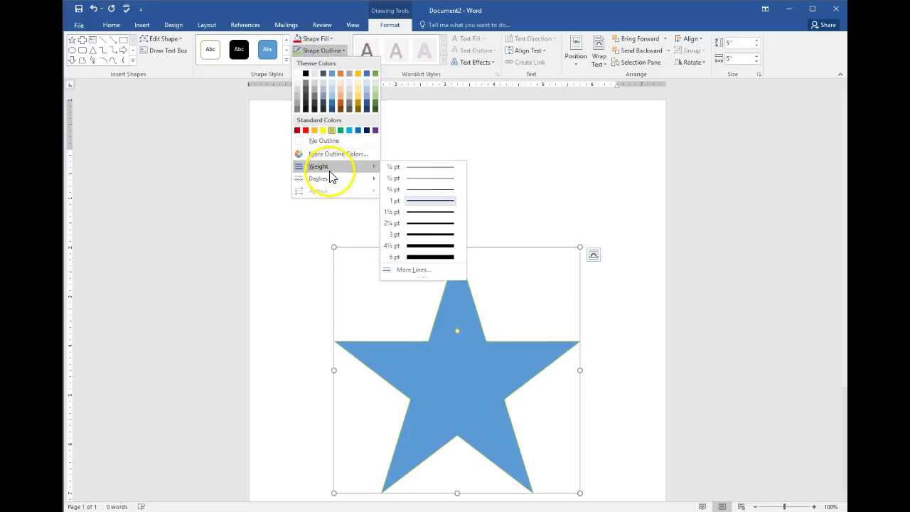
{"action": "left_click", "coordinate": [427, 246]}
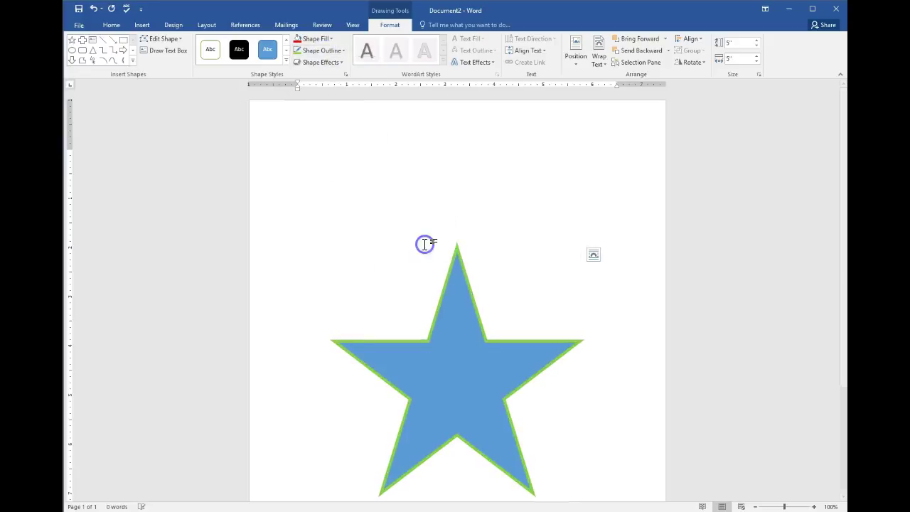
{"action": "left_click", "coordinate": [320, 39]}
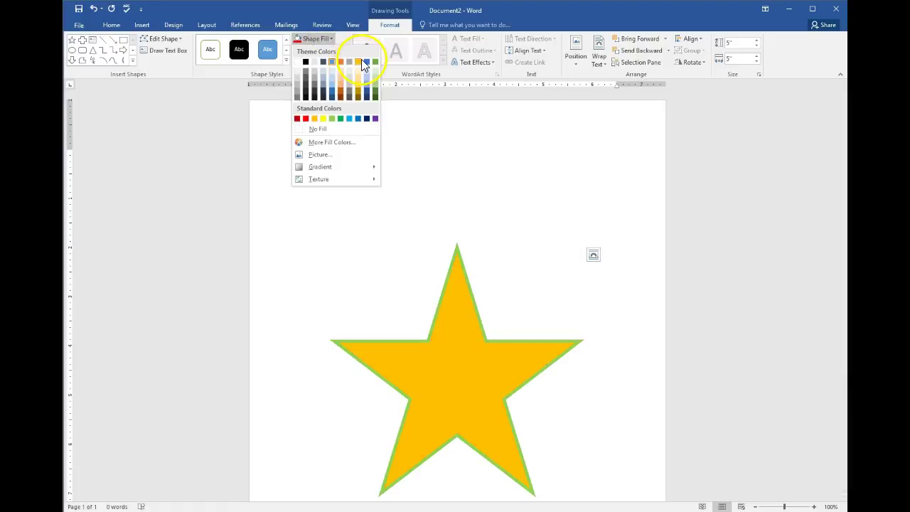
{"action": "left_click", "coordinate": [324, 119]}
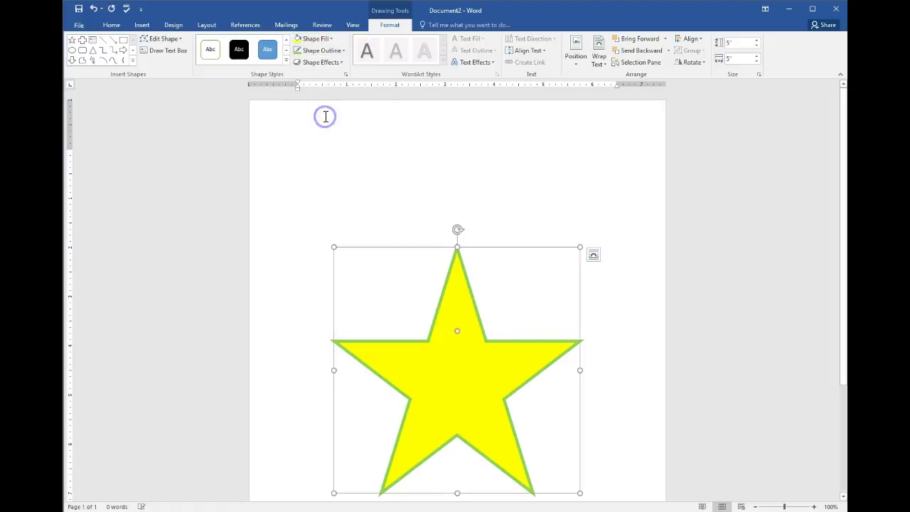
Step: Apply the largest green glow variation and the first bevel style to the star
{"action": "left_click", "coordinate": [321, 61]}
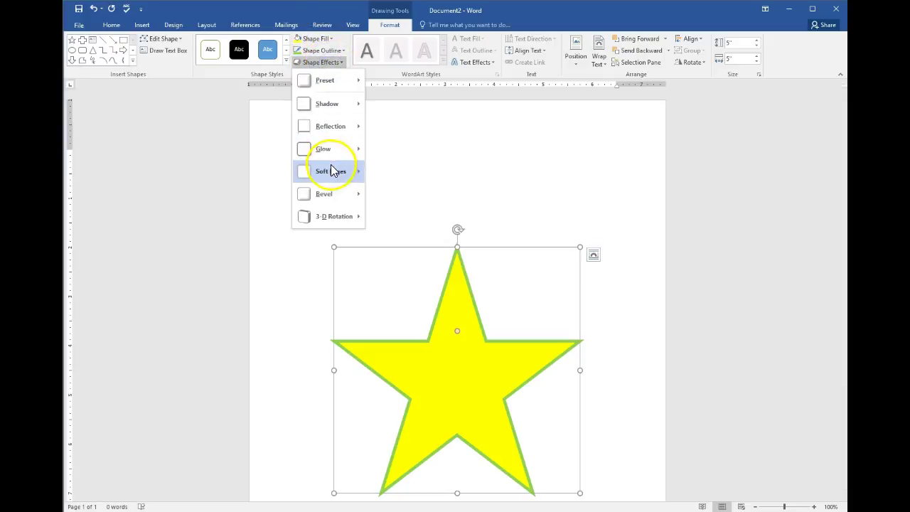
{"action": "mouse_move", "coordinate": [331, 173]}
{"action": "mouse_move", "coordinate": [348, 153]}
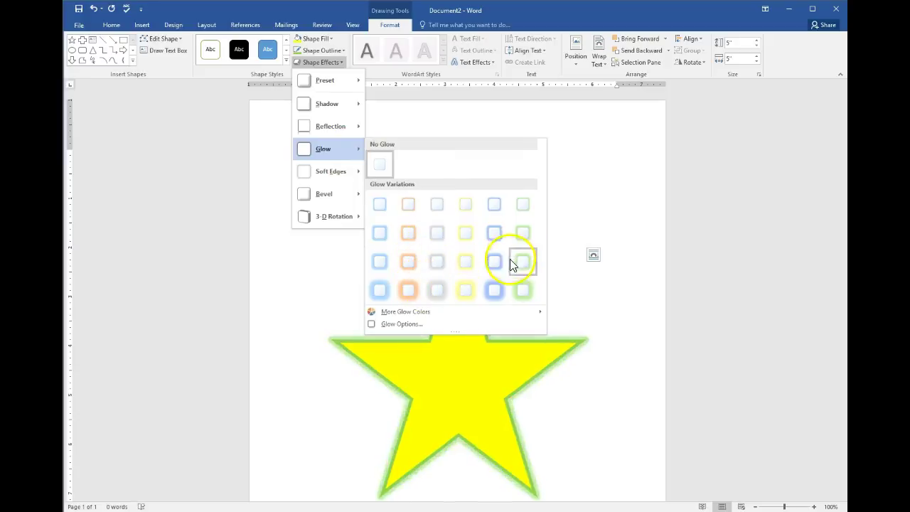
{"action": "left_click", "coordinate": [520, 299]}
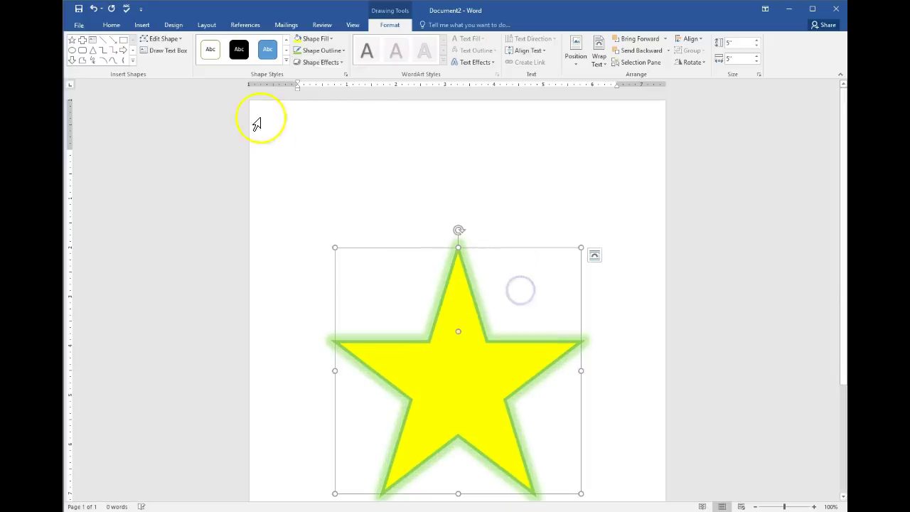
{"action": "left_click", "coordinate": [323, 63]}
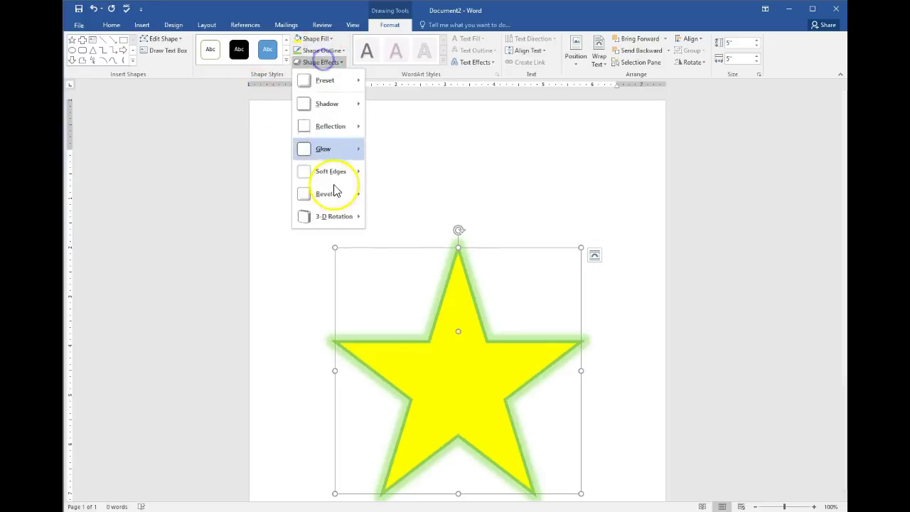
{"action": "mouse_move", "coordinate": [334, 195]}
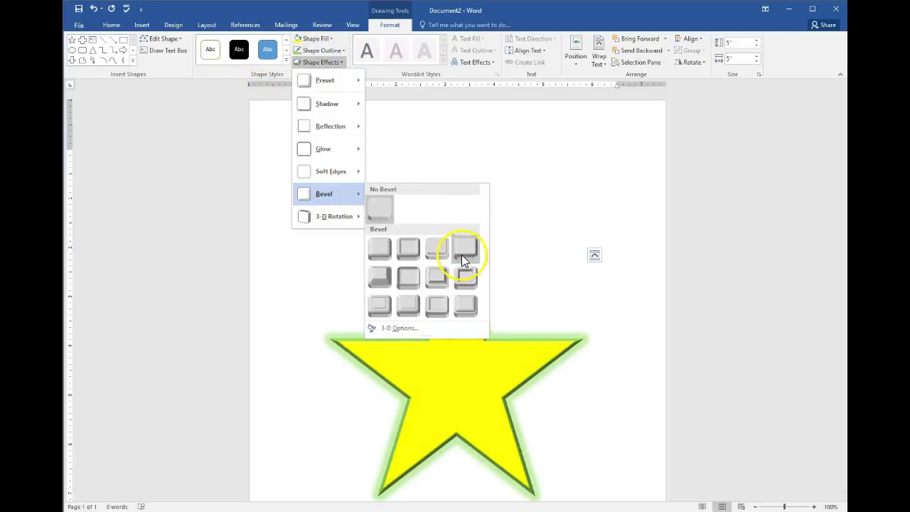
{"action": "left_click", "coordinate": [379, 247]}
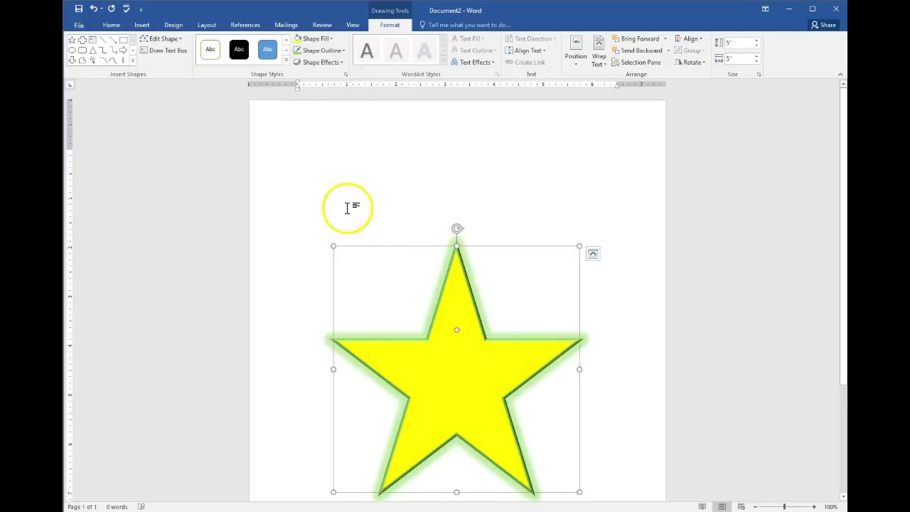
Step: Add the text "Be a Star!" inside the star shape
{"action": "right_click", "coordinate": [457, 377]}
{"action": "left_click", "coordinate": [483, 241]}
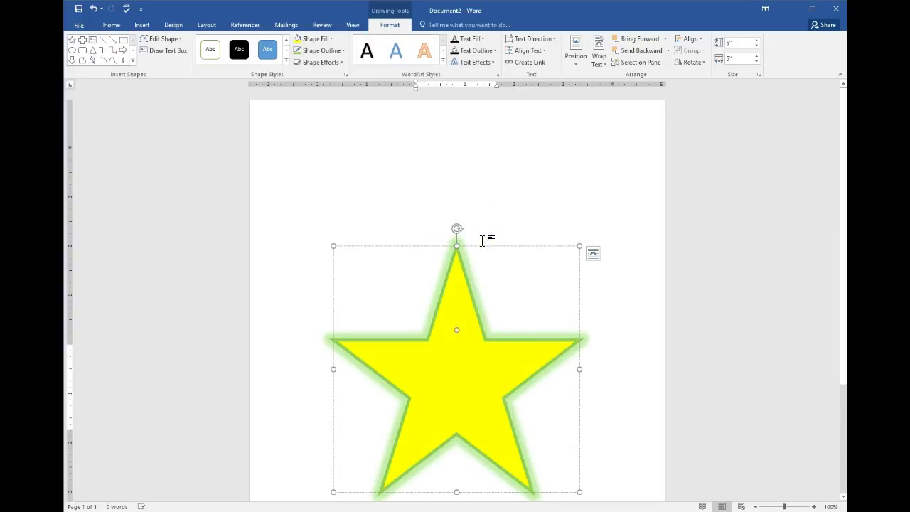
{"action": "type", "text": "Star!"}
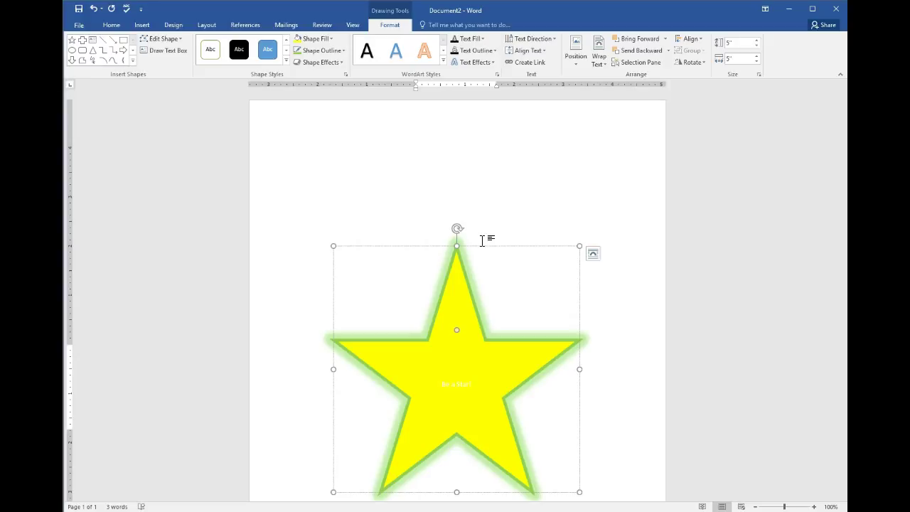
{"action": "left_click", "coordinate": [447, 283]}
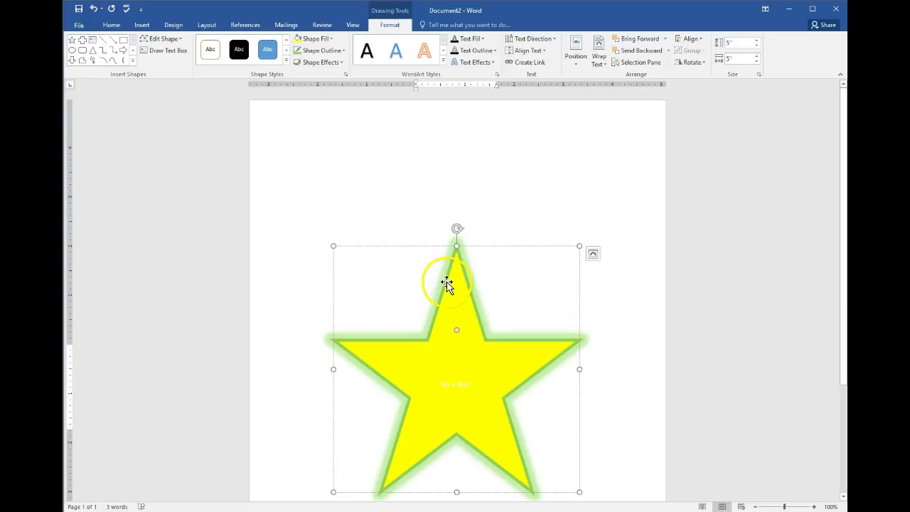
Step: Select the "Be a Star!" text inside the star and set its font size to 48
{"action": "left_click", "coordinate": [397, 374]}
{"action": "left_click", "coordinate": [492, 394]}
{"action": "left_click_drag", "start_coordinate": [438, 385], "coordinate": [498, 382]}
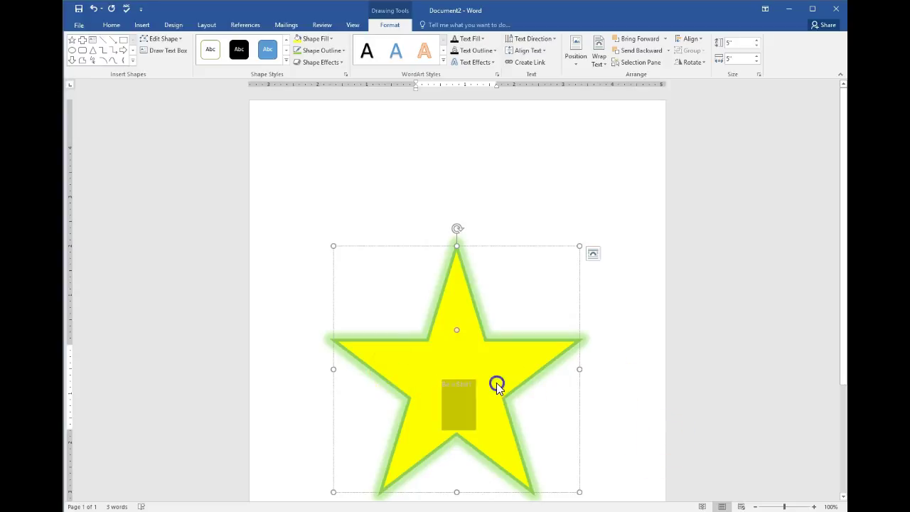
{"action": "left_click", "coordinate": [111, 27]}
{"action": "left_click", "coordinate": [213, 42]}
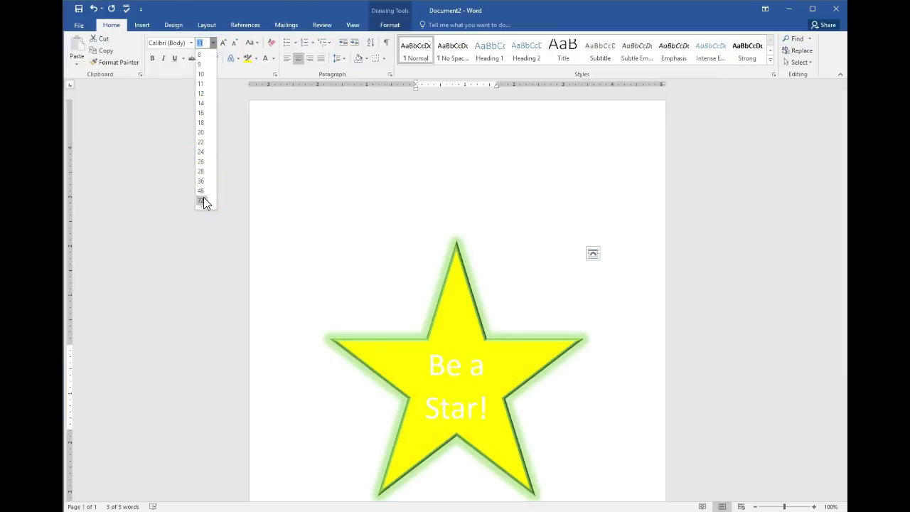
{"action": "left_click", "coordinate": [202, 190]}
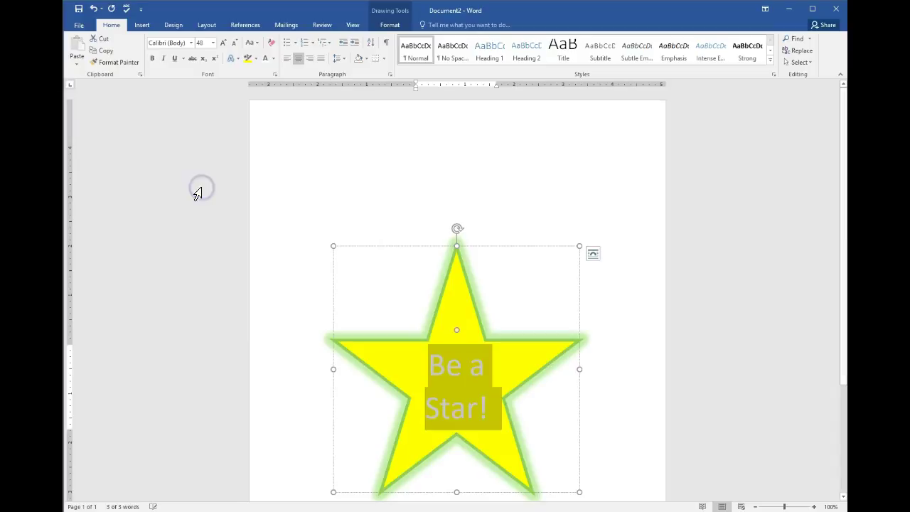
Step: Change the font of the selected star text to Algerian
{"action": "left_click", "coordinate": [191, 42]}
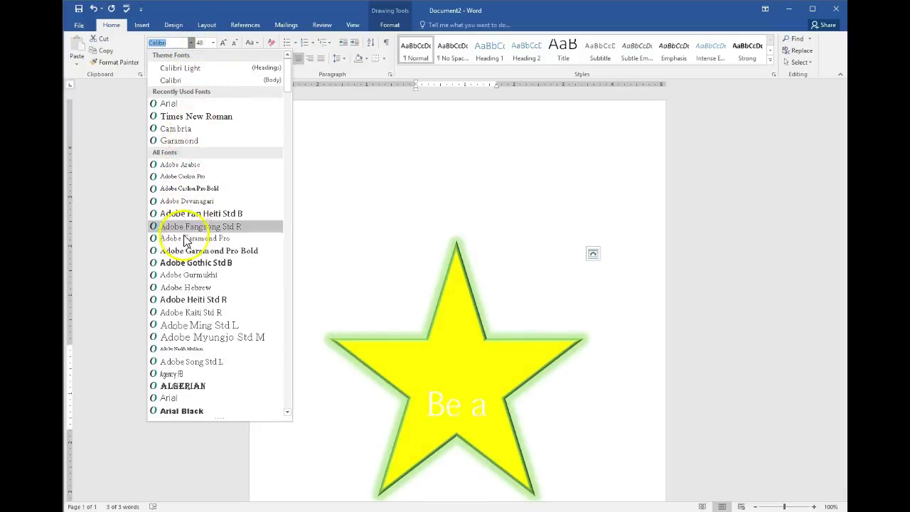
{"action": "scroll", "coordinate": [182, 306], "scroll_direction": "down", "scroll_amount": 4}
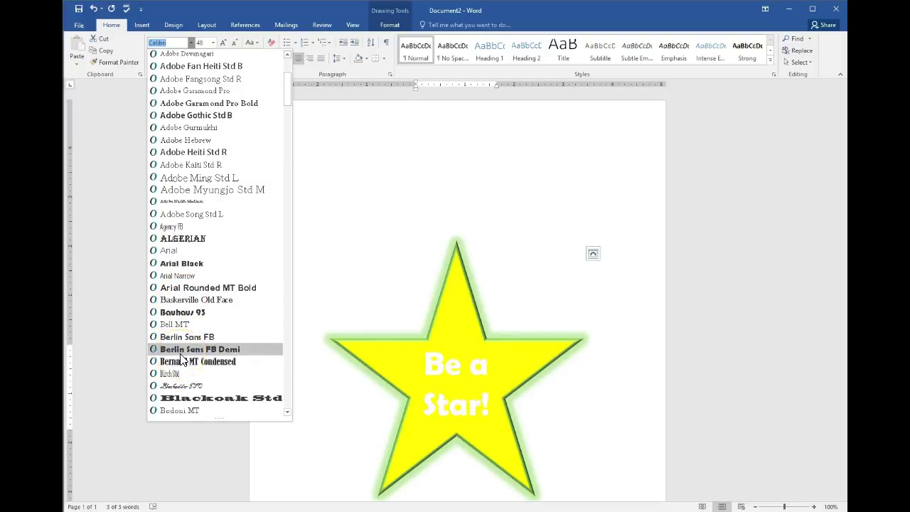
{"action": "left_click", "coordinate": [206, 240]}
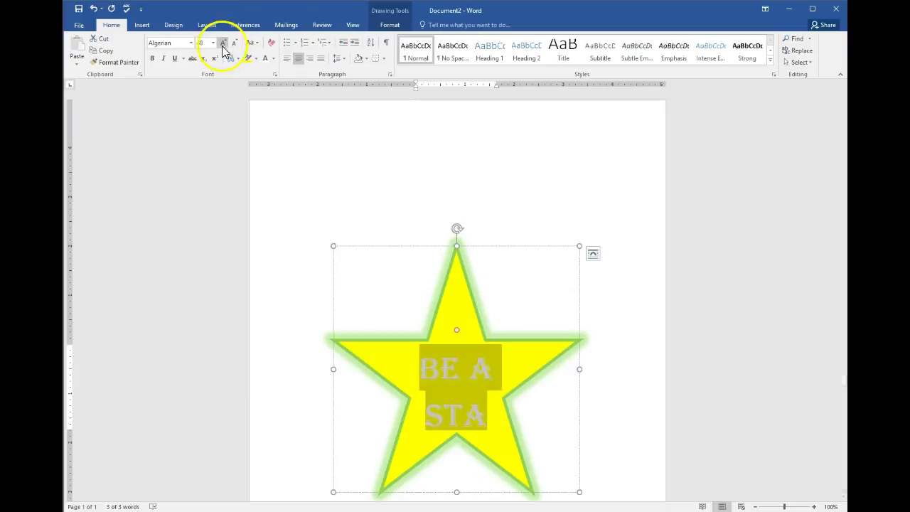
Step: Set the star text to font size 22 and color it with the standard purple
{"action": "left_click", "coordinate": [213, 43]}
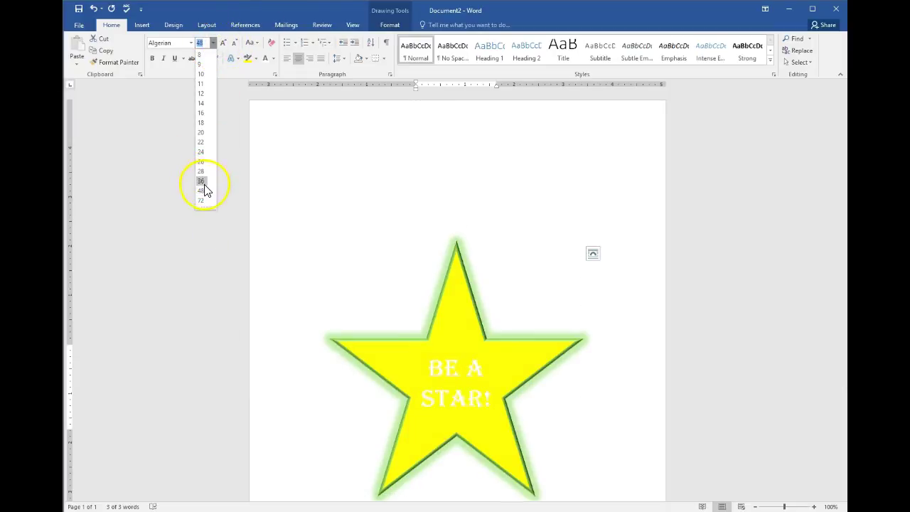
{"action": "left_click", "coordinate": [203, 143]}
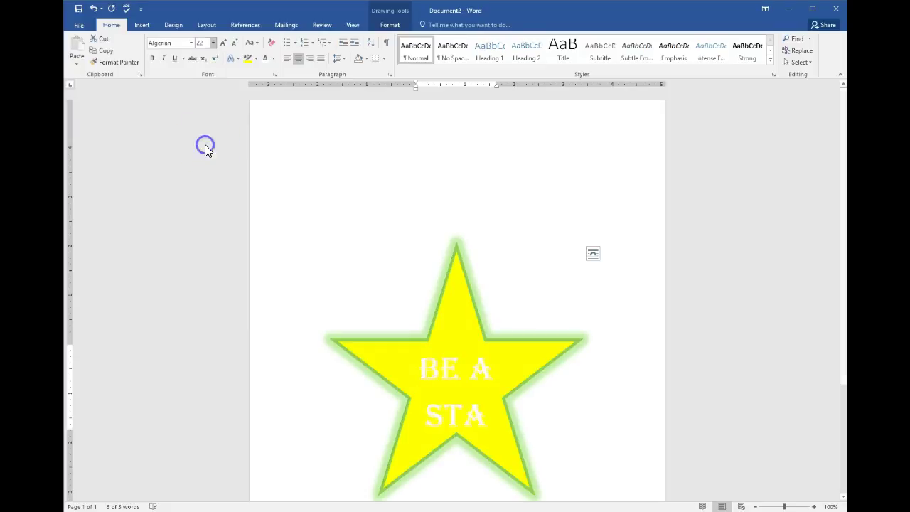
{"action": "left_click", "coordinate": [276, 58]}
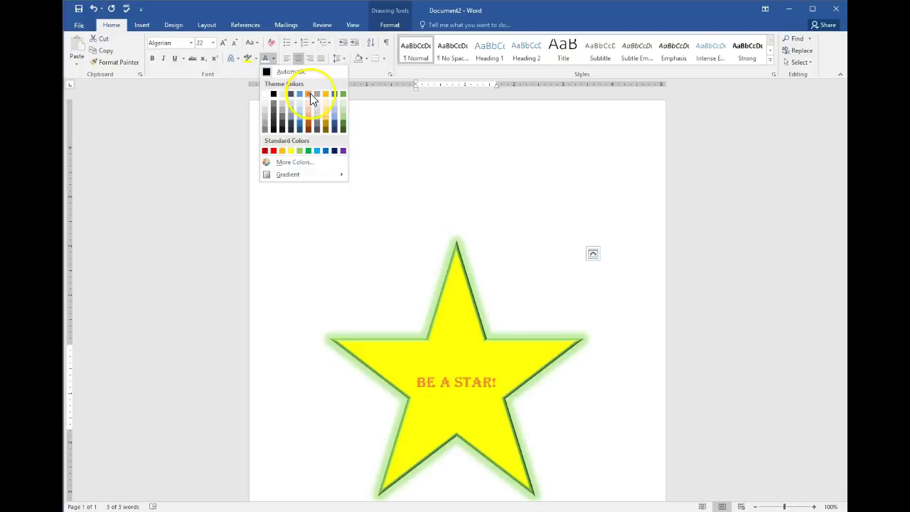
{"action": "left_click", "coordinate": [344, 151]}
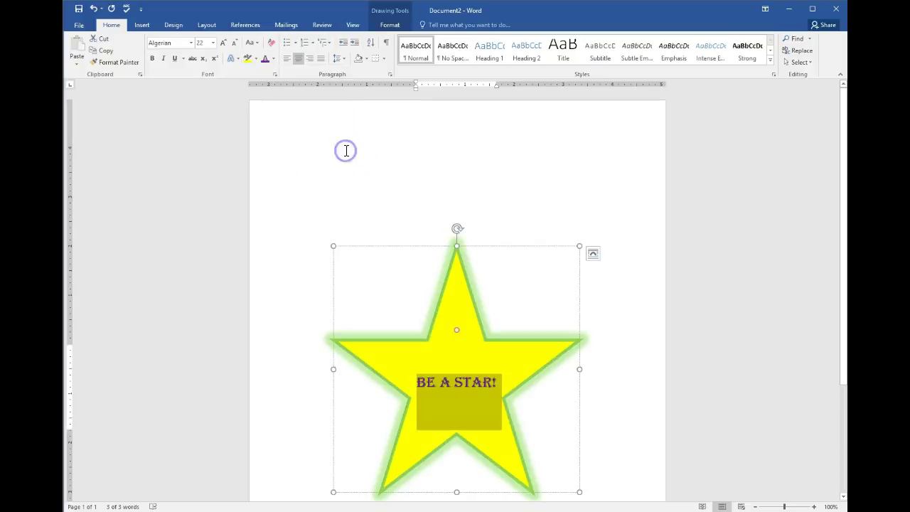
Step: Change the font of the selected star text to Broadway
{"action": "left_click", "coordinate": [190, 43]}
{"action": "scroll", "coordinate": [227, 279], "scroll_direction": "down", "scroll_amount": 10}
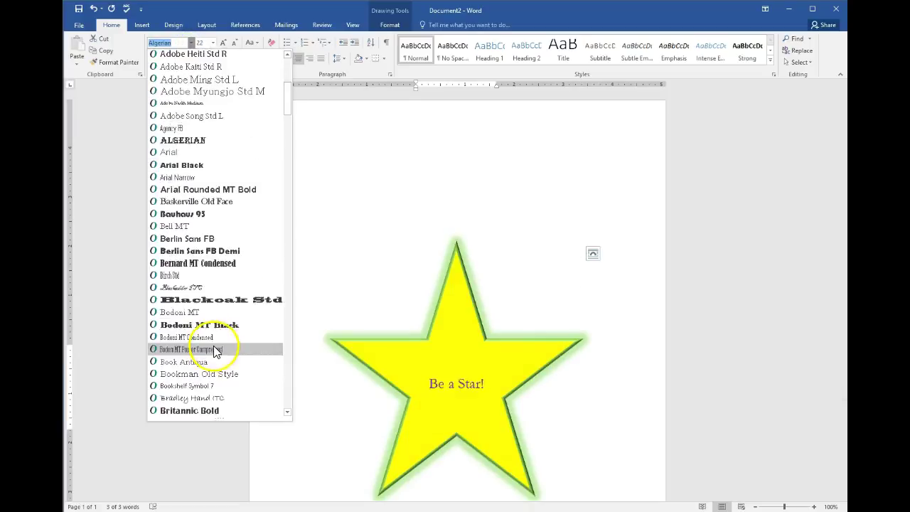
{"action": "scroll", "coordinate": [211, 359], "scroll_direction": "down", "scroll_amount": 1}
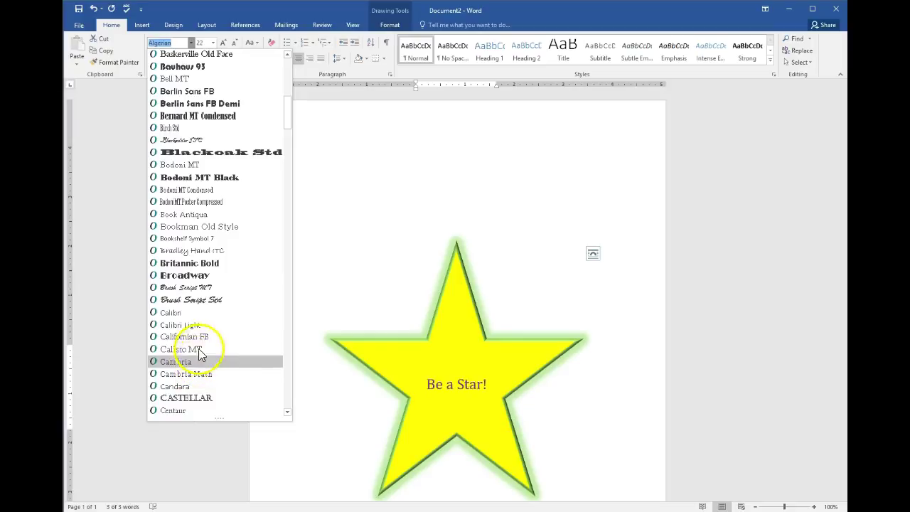
{"action": "left_click", "coordinate": [187, 275]}
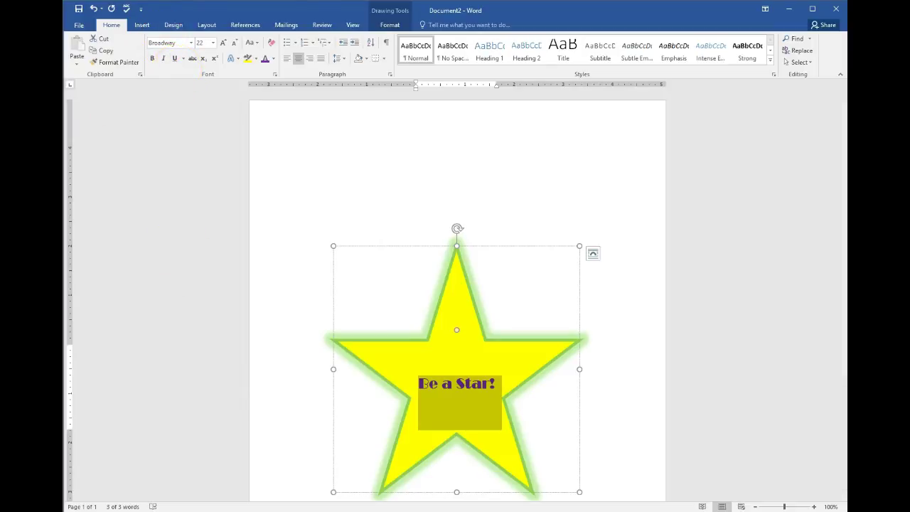
Step: Save the star document as "61a star" in the CHAPTER 8 folder
{"action": "left_click", "coordinate": [79, 25]}
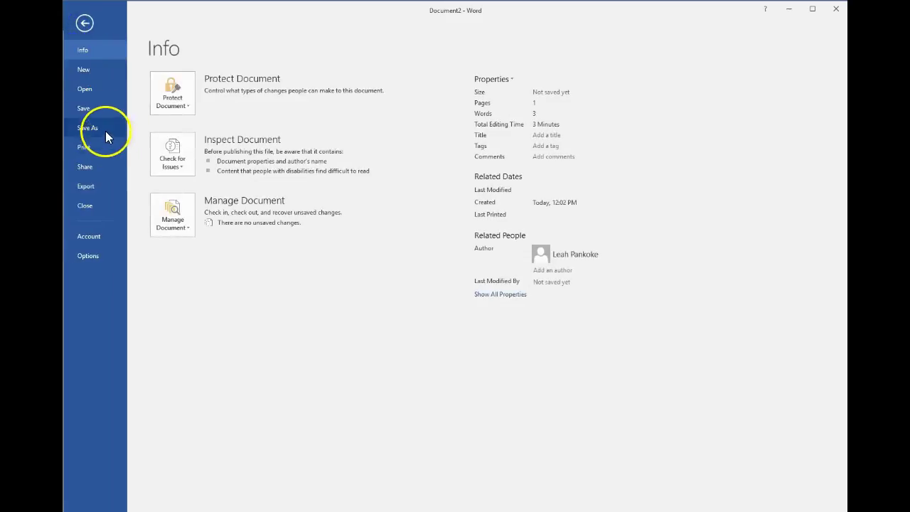
{"action": "left_click", "coordinate": [106, 130]}
{"action": "left_click", "coordinate": [324, 101]}
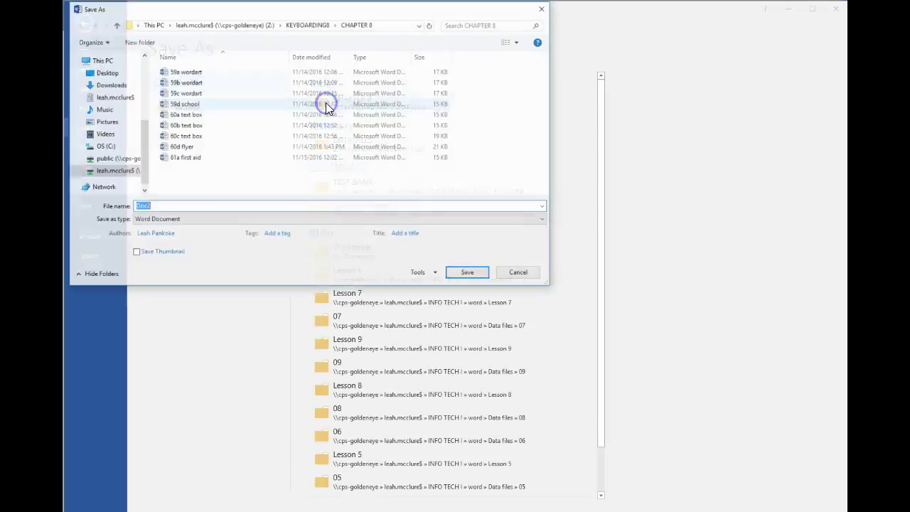
{"action": "left_click", "coordinate": [187, 207]}
{"action": "double_click", "coordinate": [187, 206]}
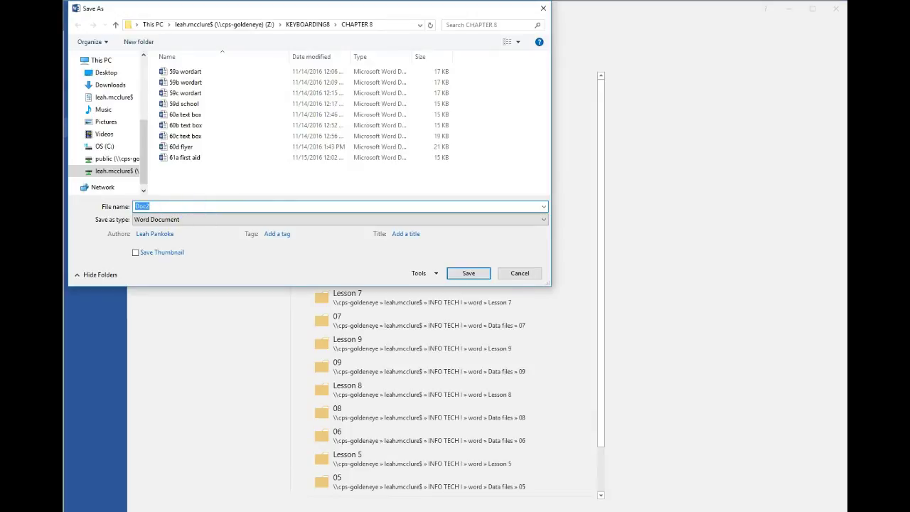
{"action": "type", "text": "61a "}
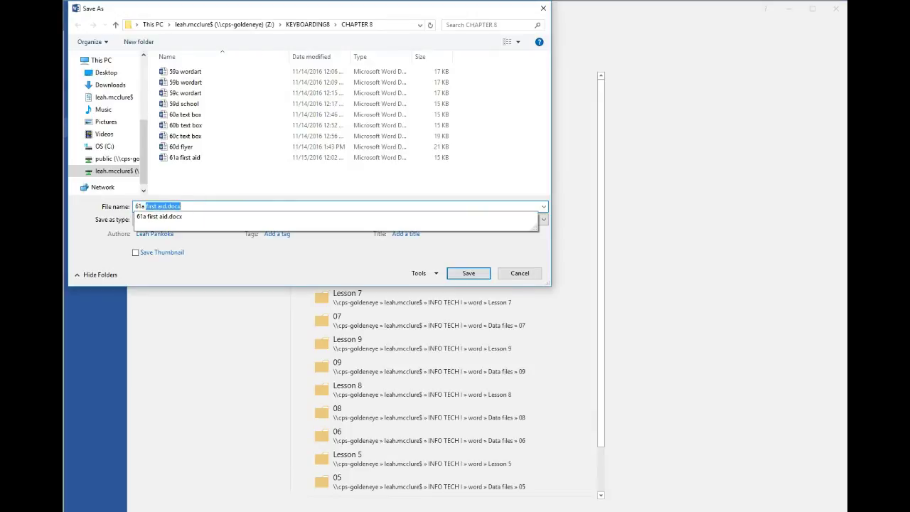
{"action": "type", "text": "star"}
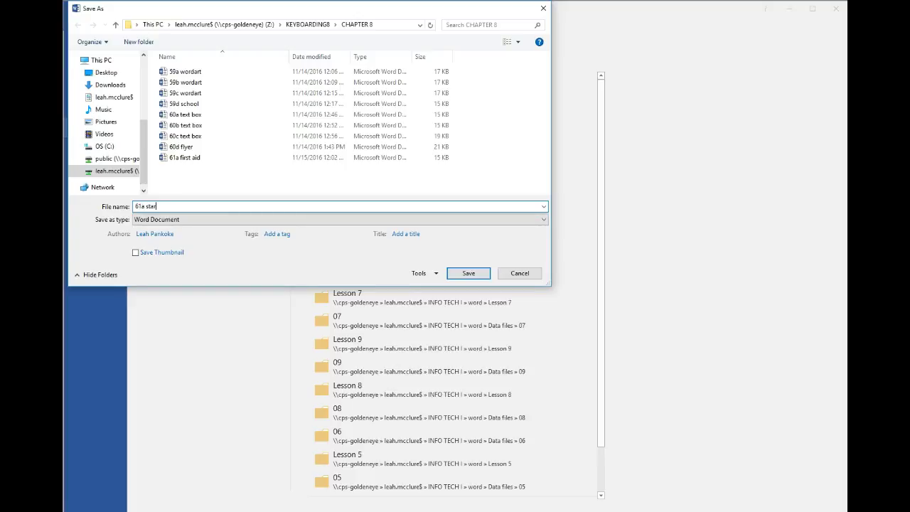
{"action": "key", "text": "Return"}
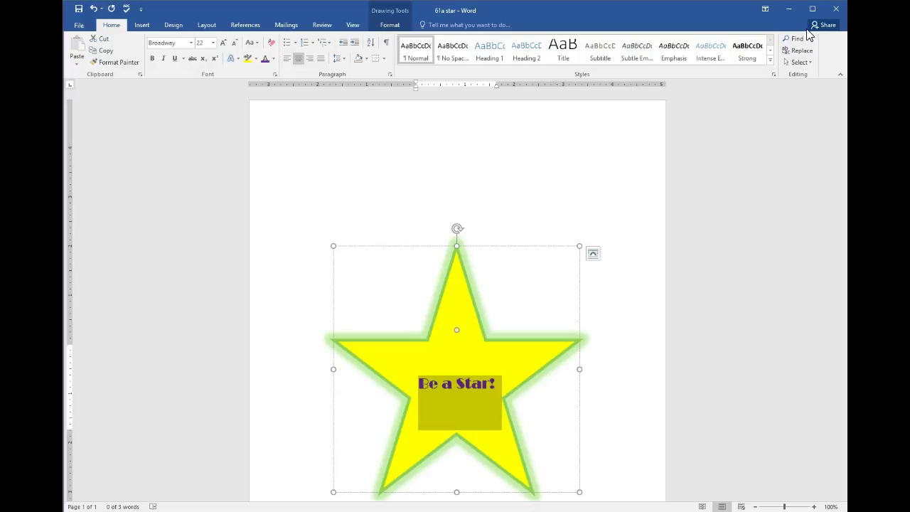
Step: Create a new blank document and maximize its window
{"action": "left_click", "coordinate": [79, 25]}
{"action": "left_click", "coordinate": [107, 78]}
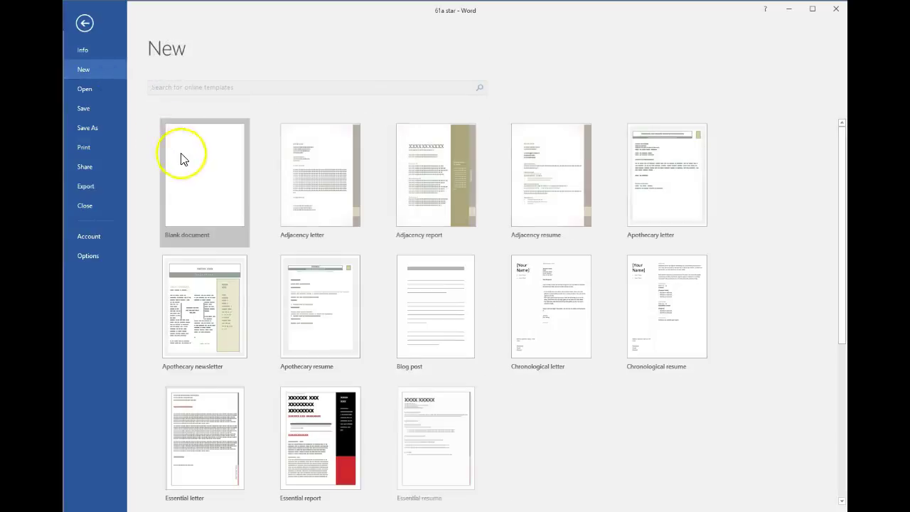
{"action": "left_click", "coordinate": [180, 158]}
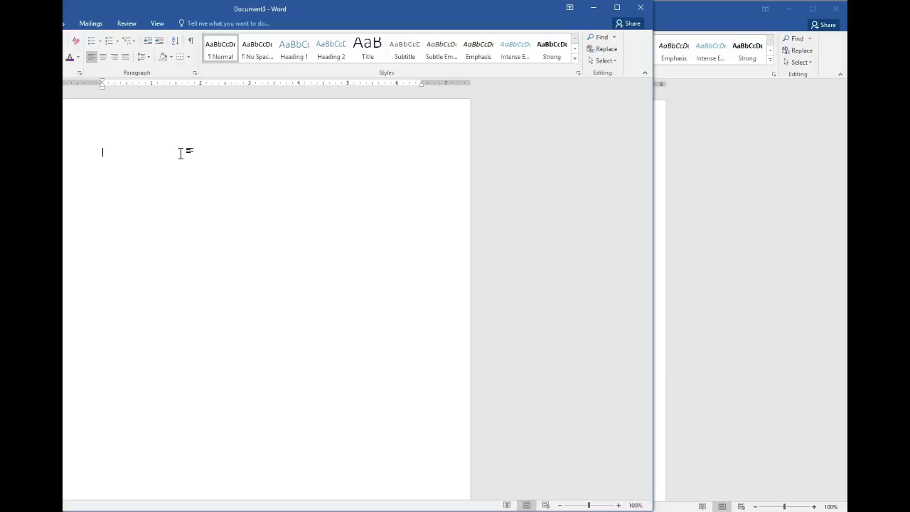
{"action": "double_click", "coordinate": [503, 25]}
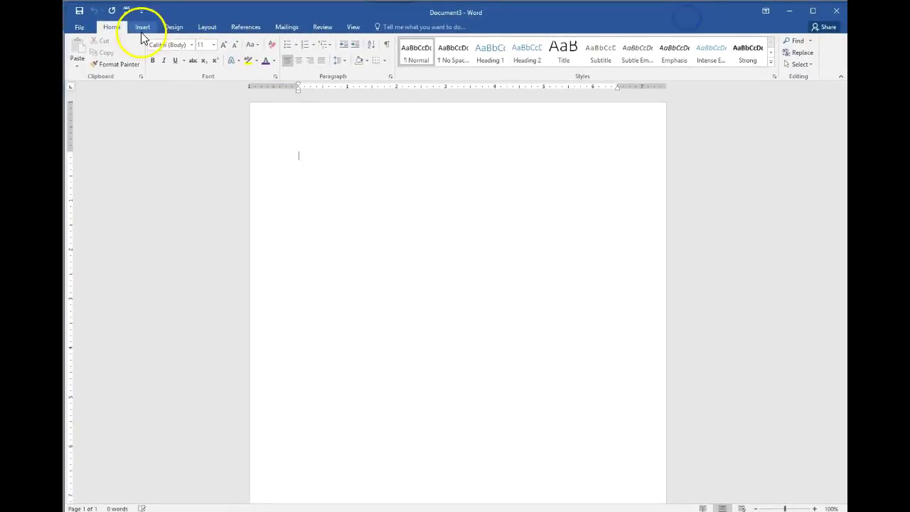
{"action": "left_click", "coordinate": [145, 28]}
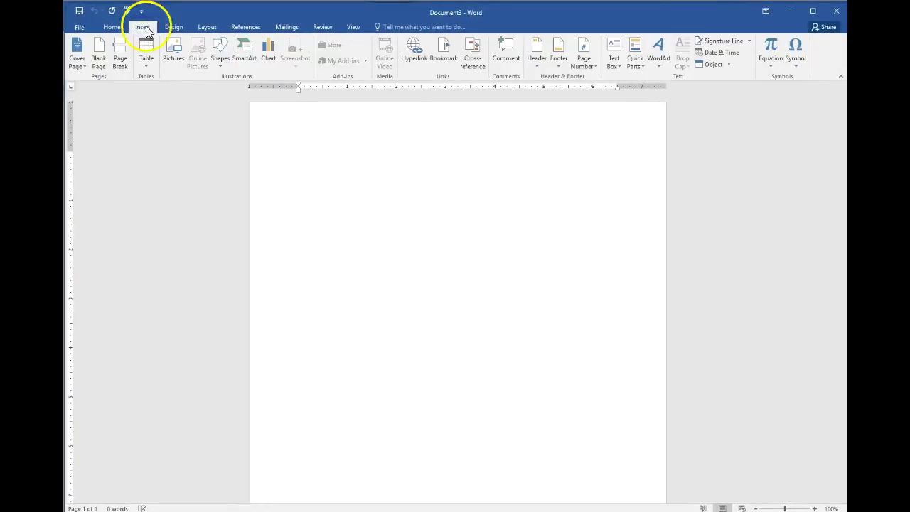
{"action": "left_click", "coordinate": [174, 47]}
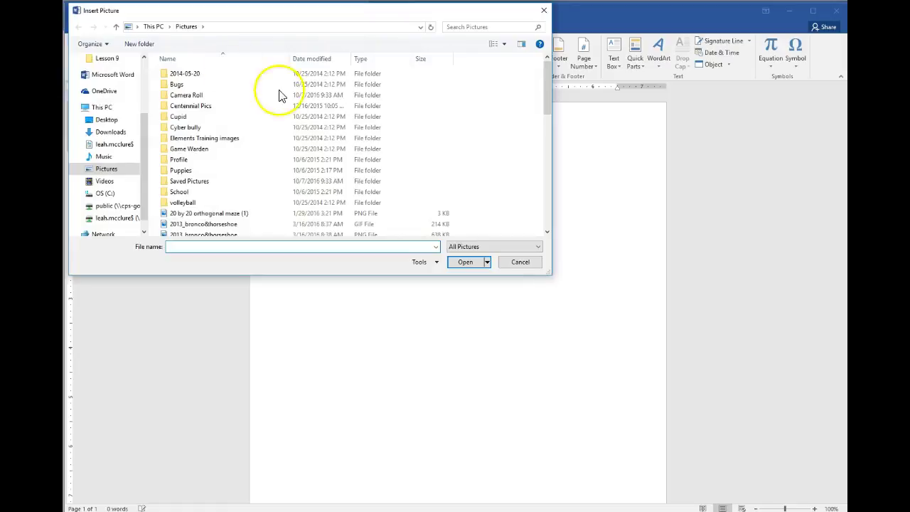
{"action": "left_click", "coordinate": [532, 263]}
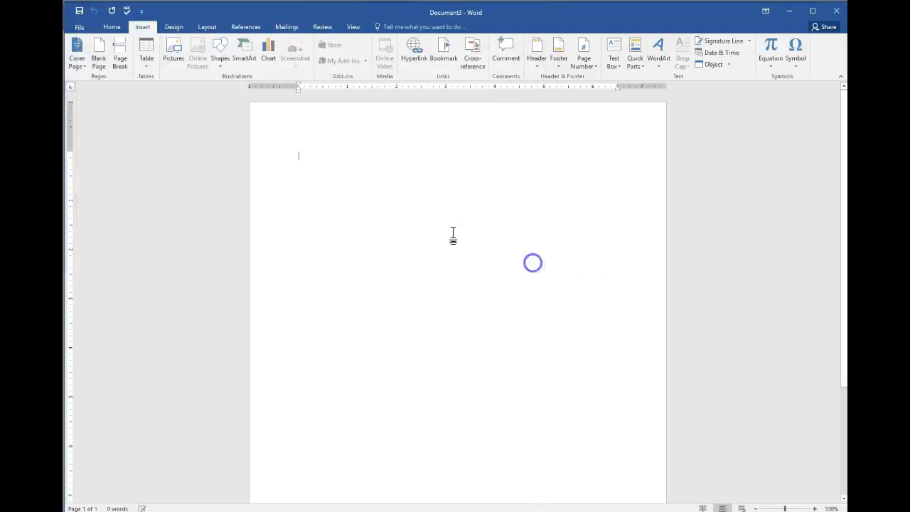
{"action": "left_click", "coordinate": [171, 55]}
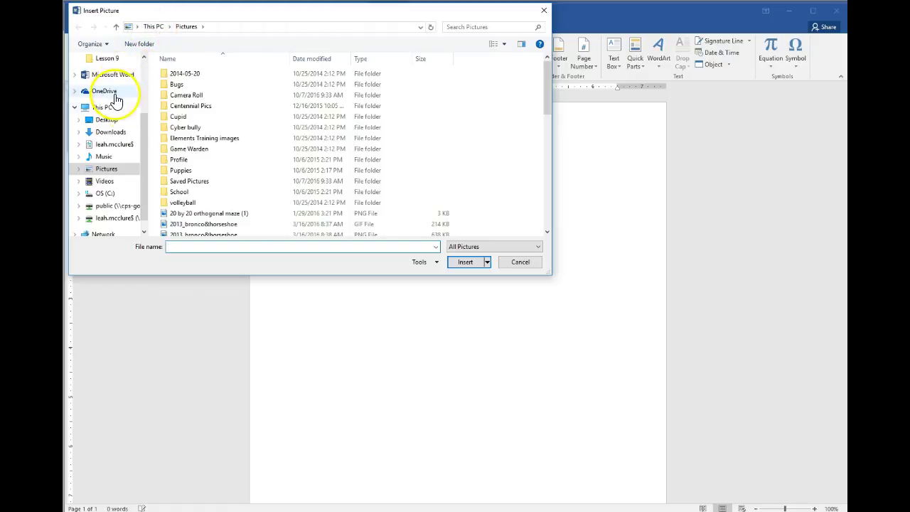
{"action": "left_click_drag", "start_coordinate": [141, 141], "coordinate": [147, 80]}
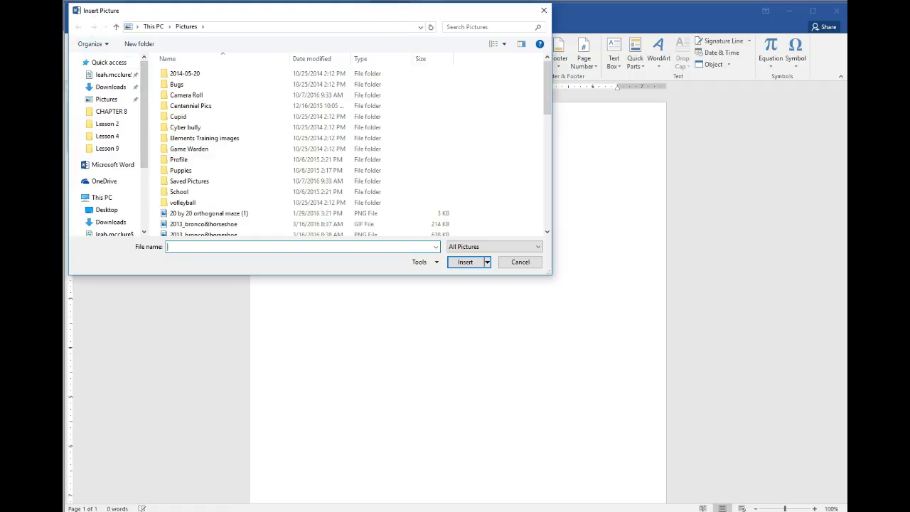
{"action": "left_click", "coordinate": [543, 11]}
{"action": "left_click", "coordinate": [193, 56]}
{"action": "left_click", "coordinate": [196, 47]}
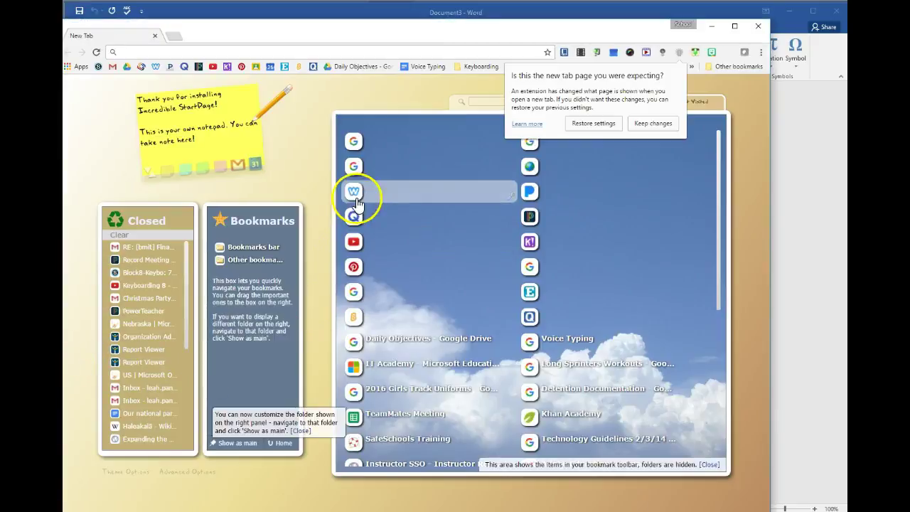
Step: In Chrome, keep the changed new tab page and search Google for "penguins"
{"action": "left_click", "coordinate": [669, 125]}
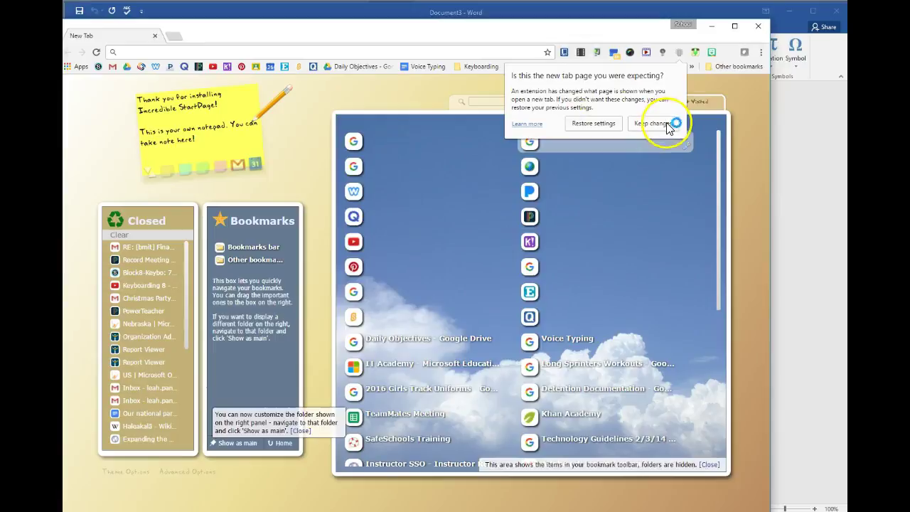
{"action": "left_click", "coordinate": [331, 53]}
{"action": "type", "text": "pen"}
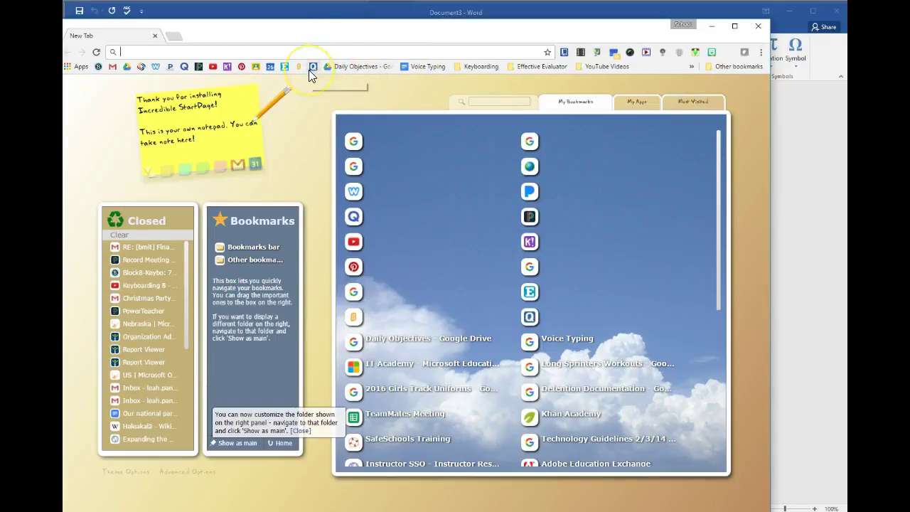
{"action": "type", "text": "g"}
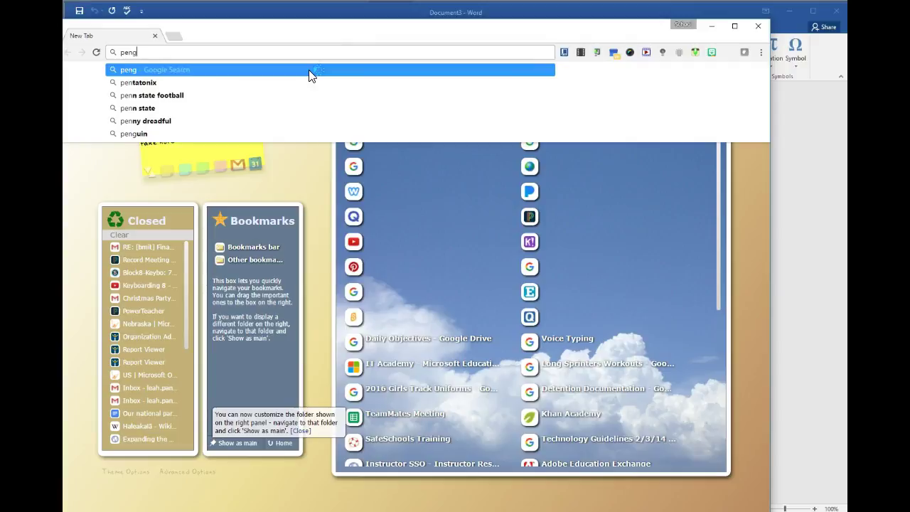
{"action": "type", "text": "uins"}
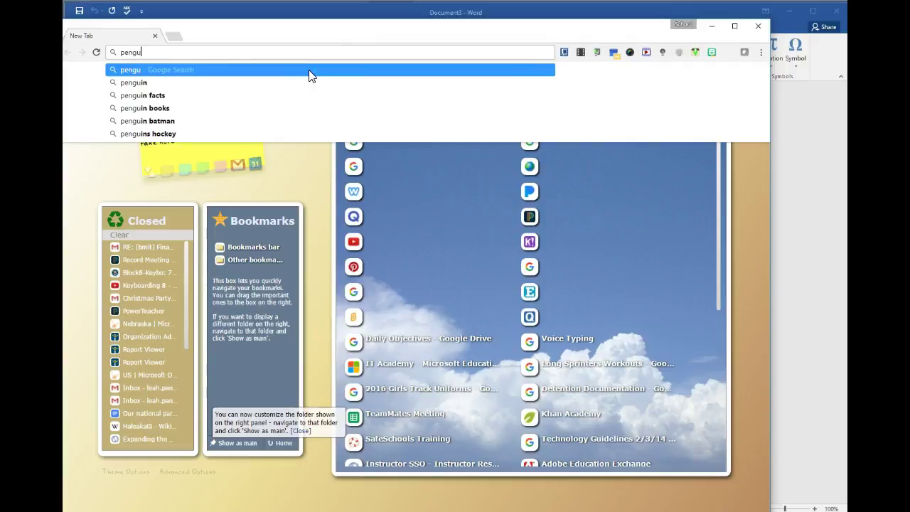
{"action": "key", "text": "Return"}
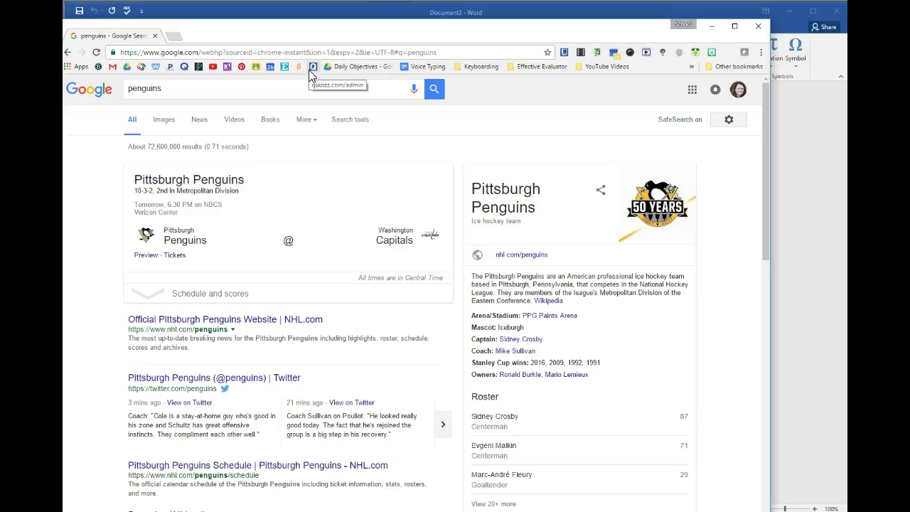
Step: Show the image results for penguins and open the Emperor Penguin group photo from National Geographic Kids
{"action": "left_click", "coordinate": [170, 118]}
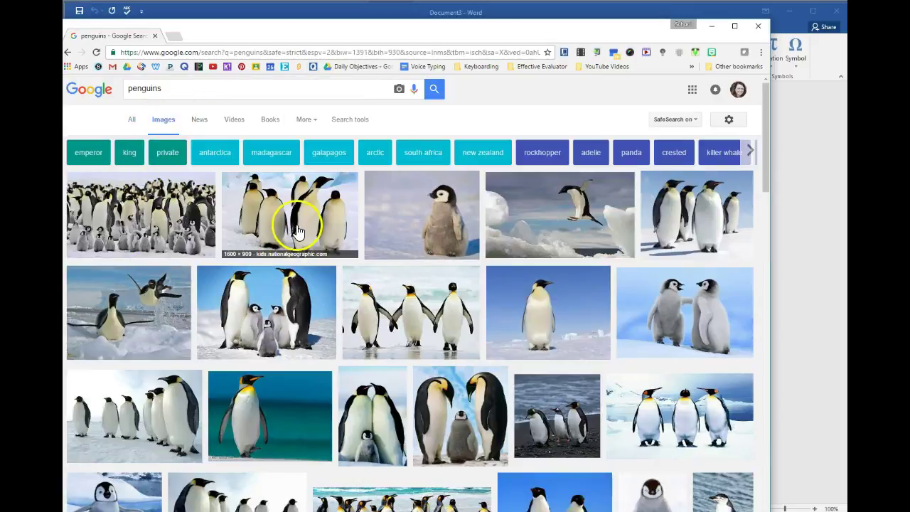
{"action": "left_click", "coordinate": [299, 232]}
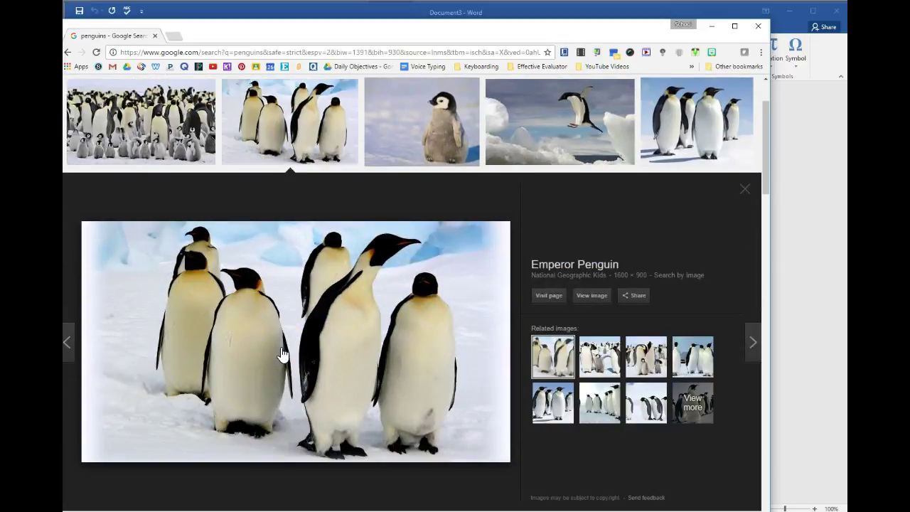
Step: Save the Emperor Penguin image to the Pictures folder as the JPEG "emperor-penguin-group-snow"
{"action": "right_click", "coordinate": [288, 333]}
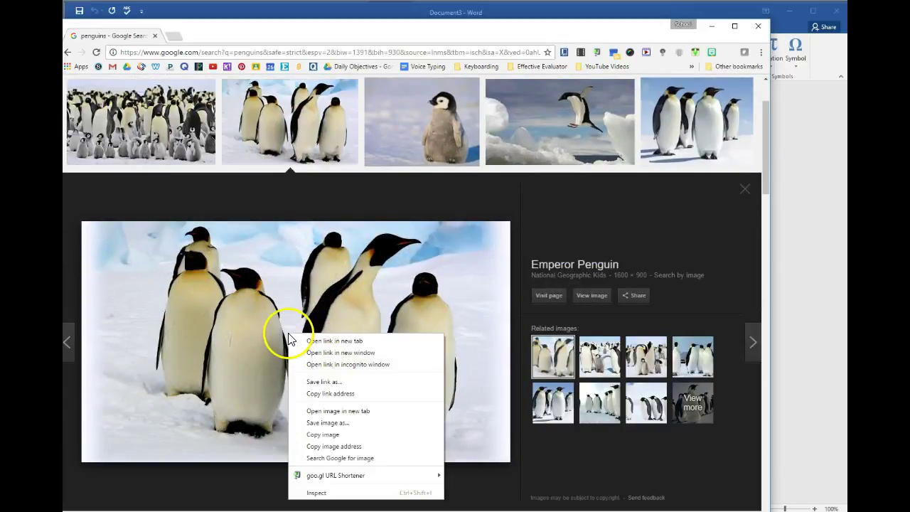
{"action": "left_click", "coordinate": [313, 422]}
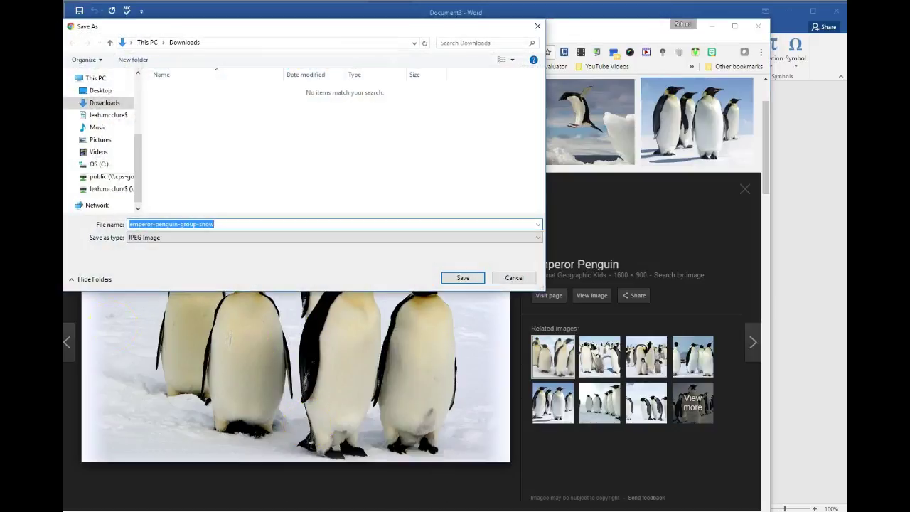
{"action": "left_click", "coordinate": [114, 144]}
{"action": "left_click", "coordinate": [210, 224]}
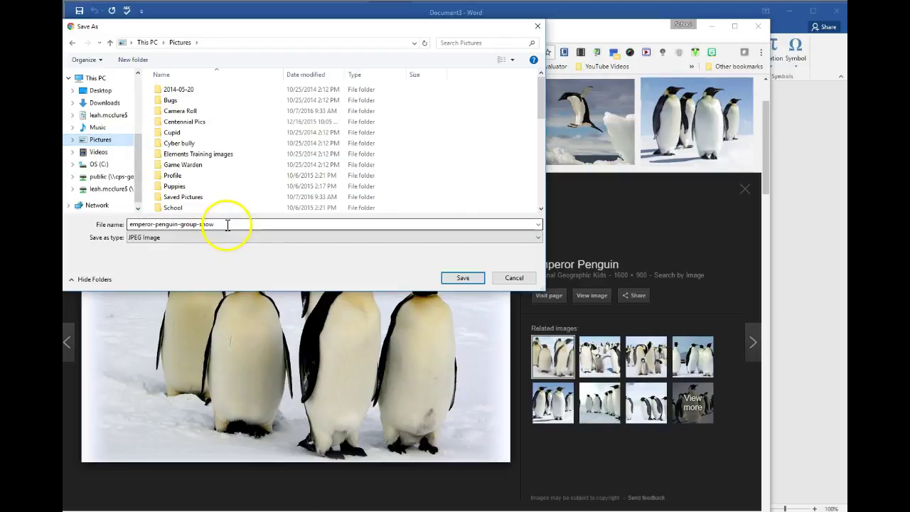
{"action": "left_click", "coordinate": [466, 278]}
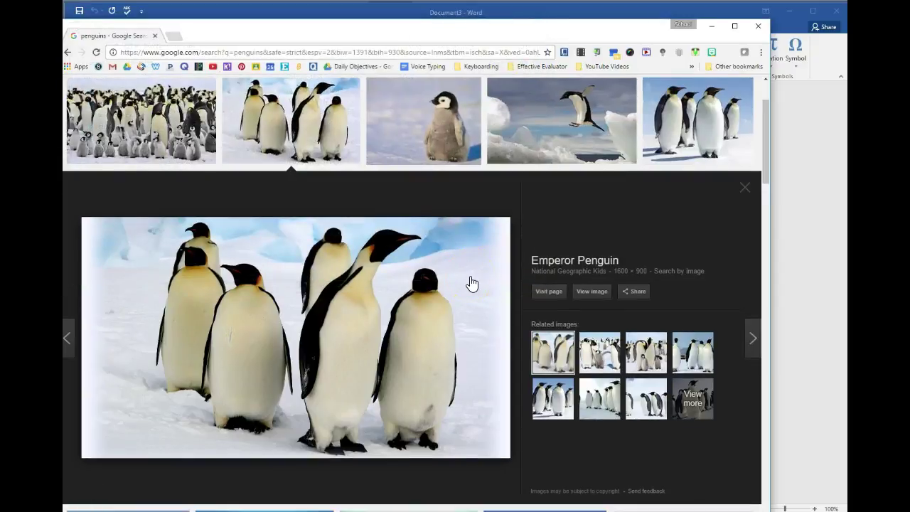
Step: Switch to the blank Word document and insert the "emperor-penguin-group-snow" picture from the Pictures folder
{"action": "right_click", "coordinate": [420, 346]}
{"action": "key", "text": "alt+Tab"}
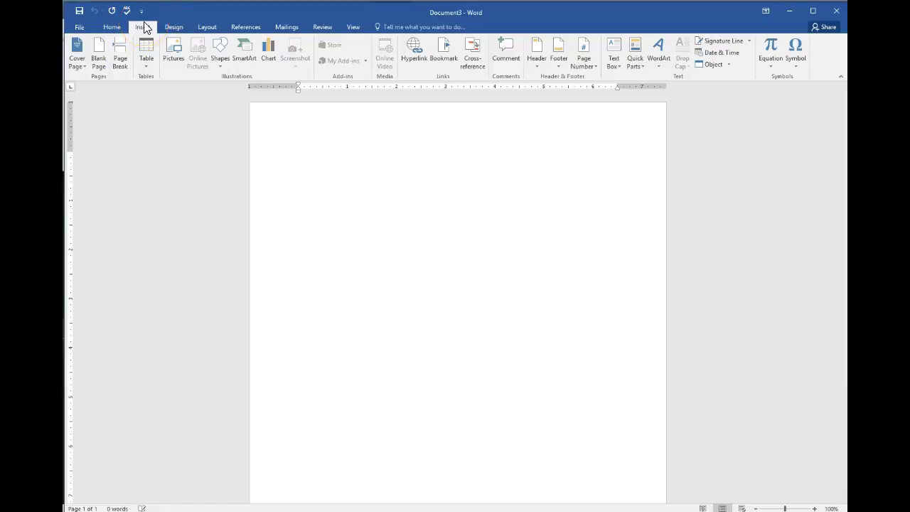
{"action": "left_click", "coordinate": [171, 57]}
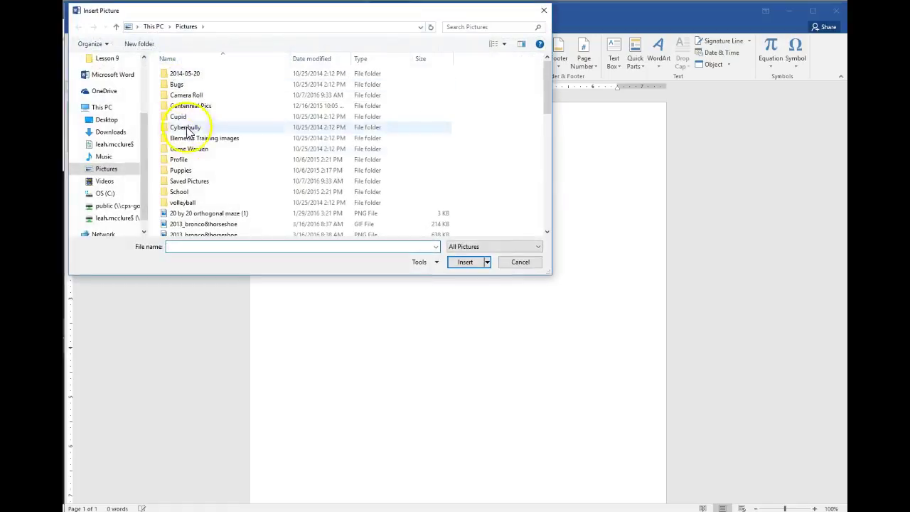
{"action": "scroll", "coordinate": [277, 176], "scroll_direction": "down", "scroll_amount": 3}
{"action": "scroll", "coordinate": [277, 177], "scroll_direction": "down", "scroll_amount": 2}
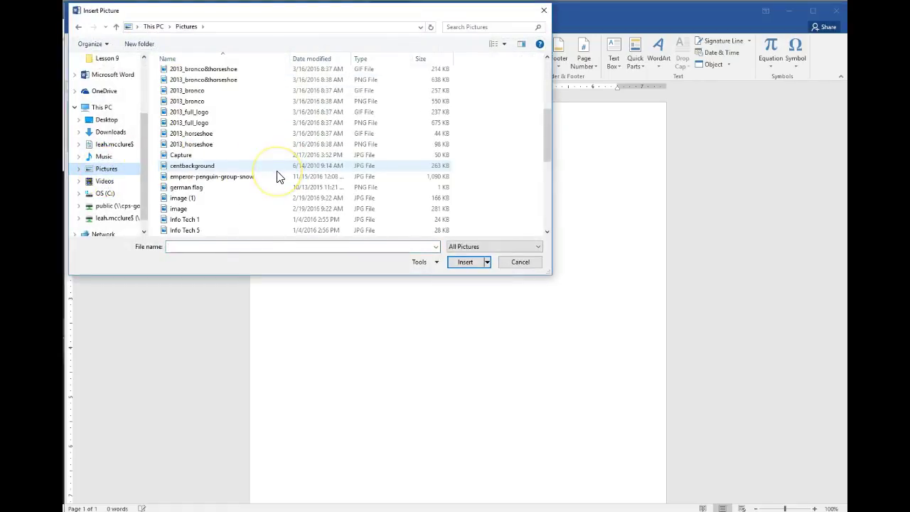
{"action": "double_click", "coordinate": [244, 179]}
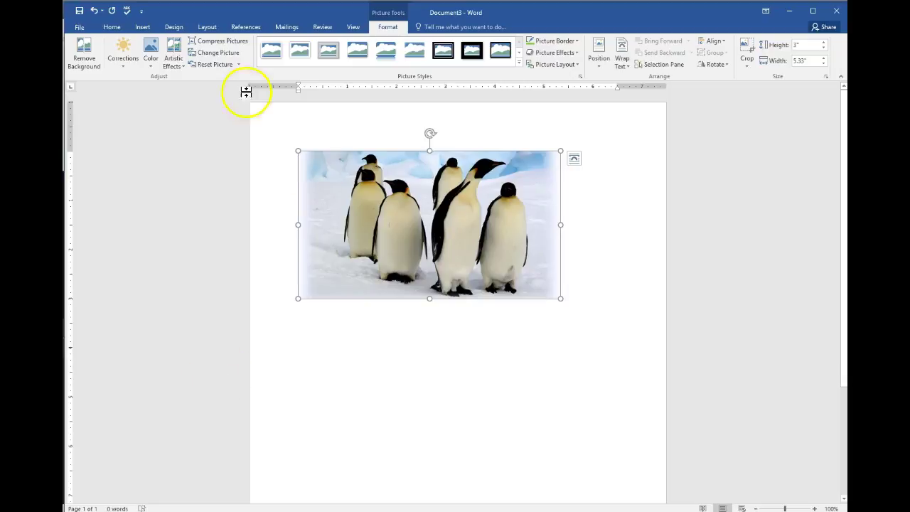
Step: Set the penguin picture's width to 3" and position it at the top center of the page with text wrapping
{"action": "left_click", "coordinate": [529, 185]}
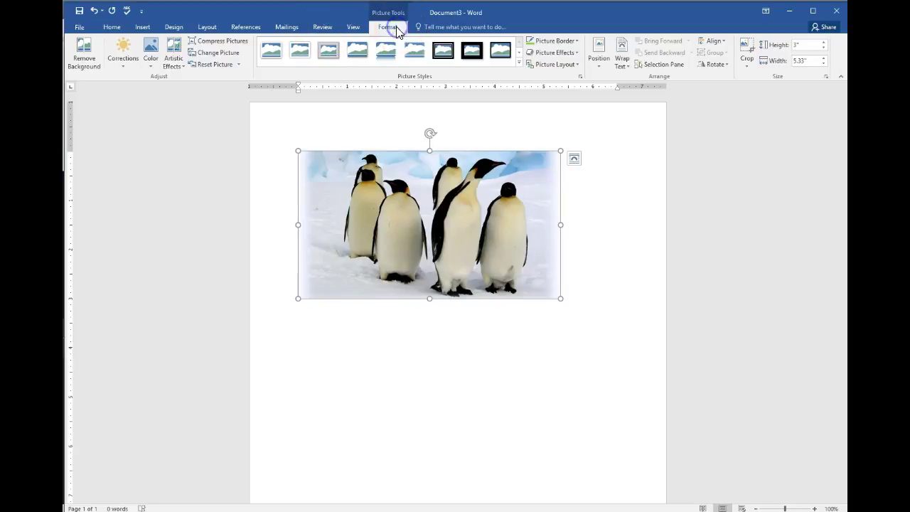
{"action": "double_click", "coordinate": [810, 61]}
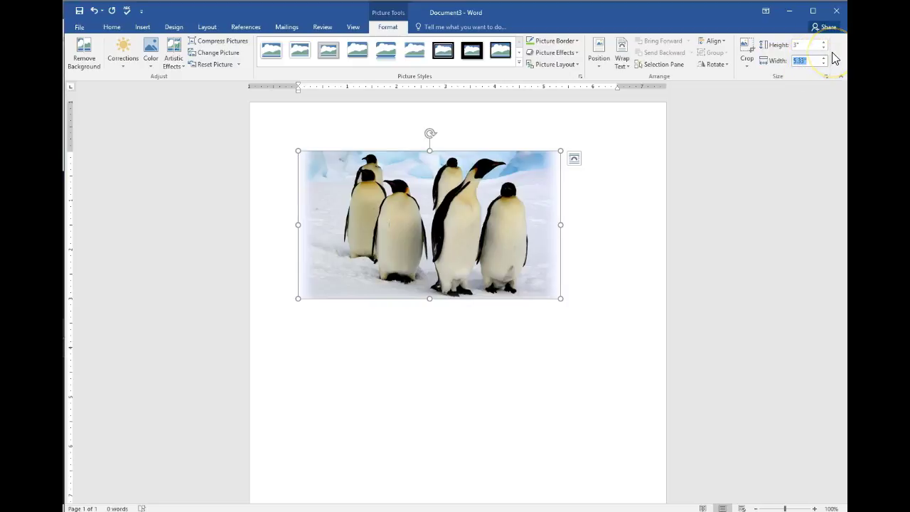
{"action": "type", "text": "3"}
{"action": "key", "text": "Return"}
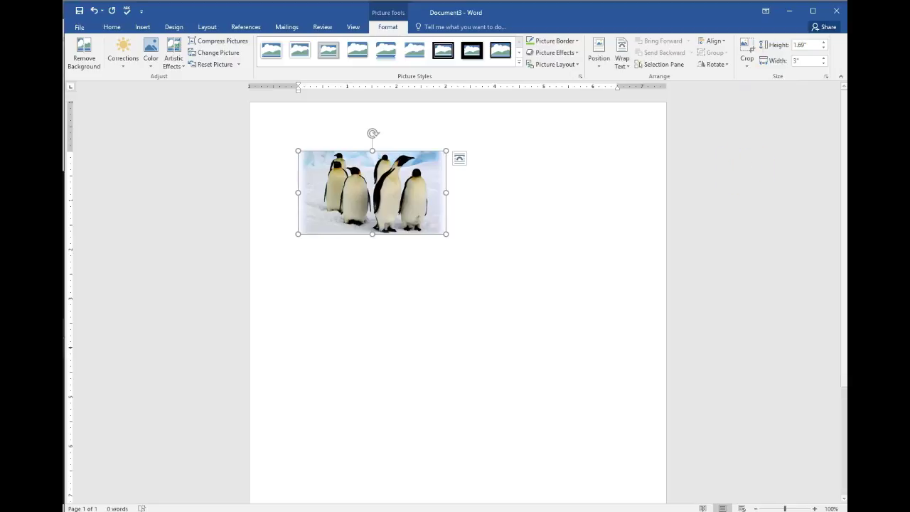
{"action": "left_click", "coordinate": [599, 57]}
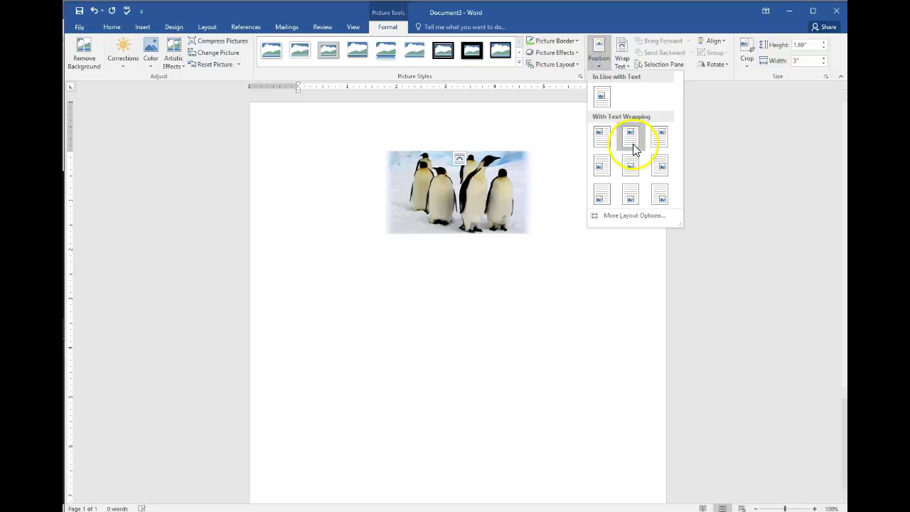
{"action": "left_click", "coordinate": [634, 147]}
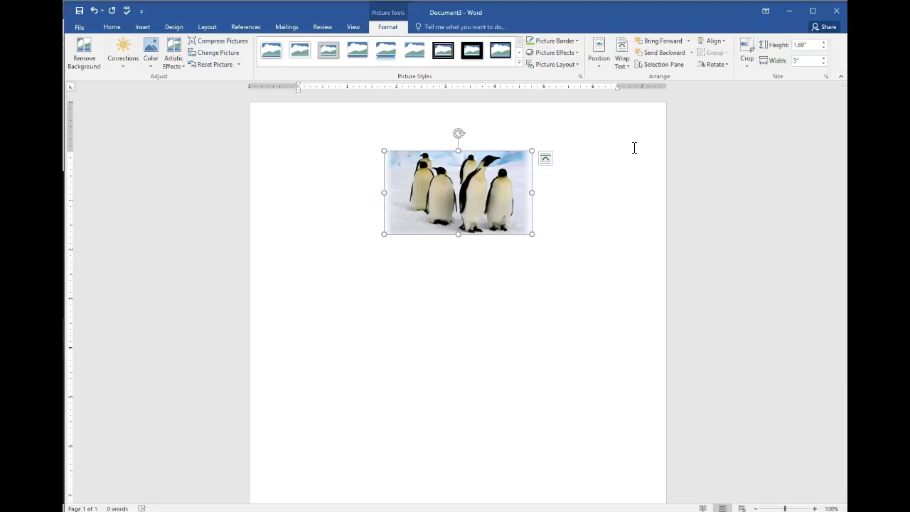
Step: Move the penguin picture down about 1" and apply the drop shadow rectangle picture style to it
{"action": "left_click_drag", "start_coordinate": [470, 171], "coordinate": [469, 218]}
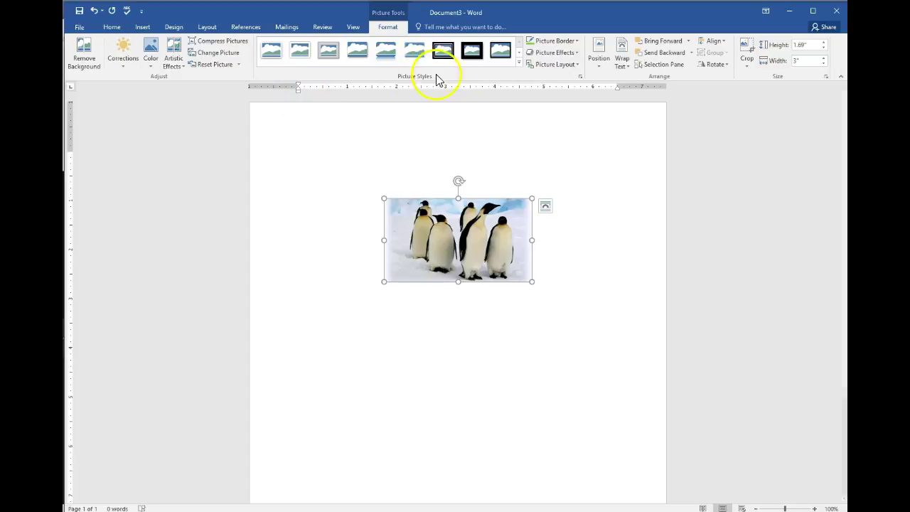
{"action": "left_click", "coordinate": [519, 62]}
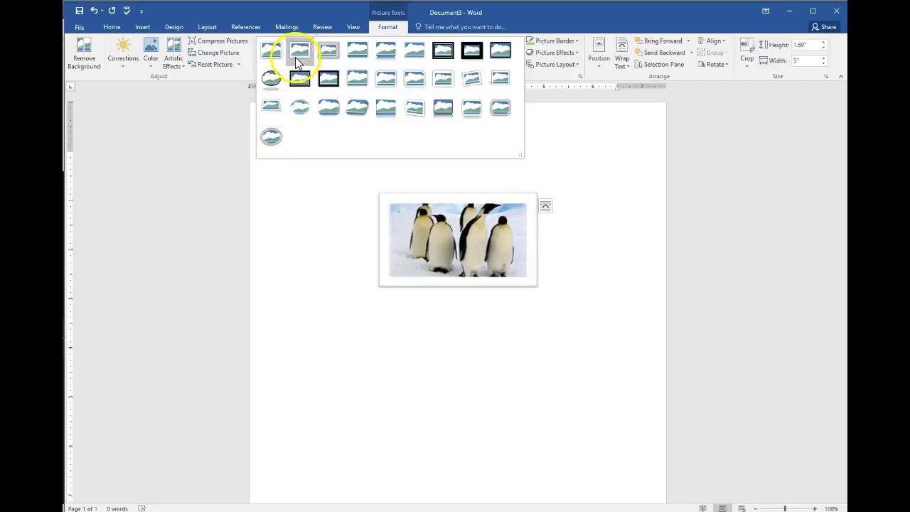
{"action": "left_click", "coordinate": [357, 57]}
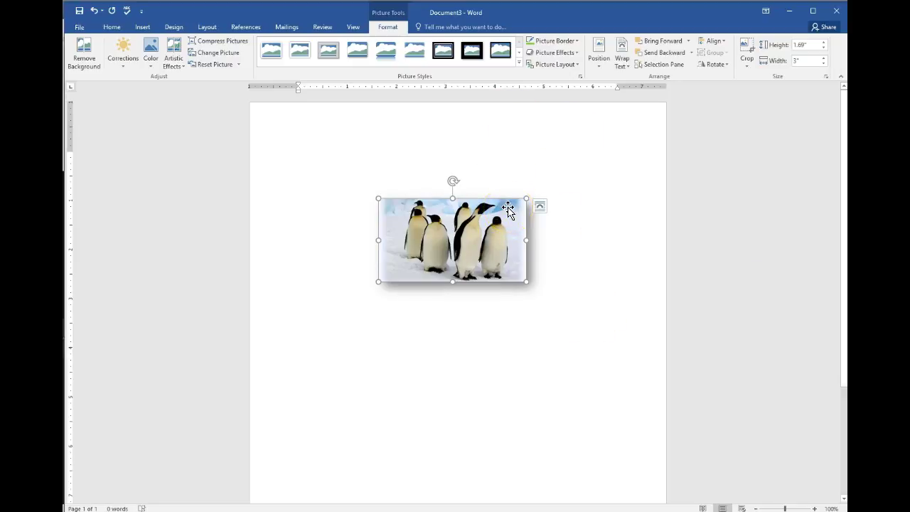
Step: Save the penguin document as "61b penguins" in the CHAPTER 8 folder
{"action": "left_click", "coordinate": [72, 28]}
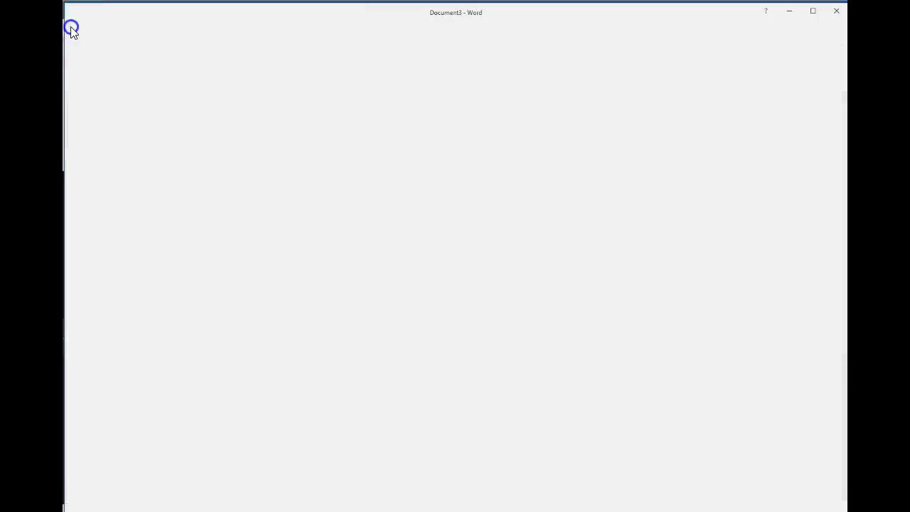
{"action": "left_click", "coordinate": [108, 131]}
{"action": "left_click", "coordinate": [385, 103]}
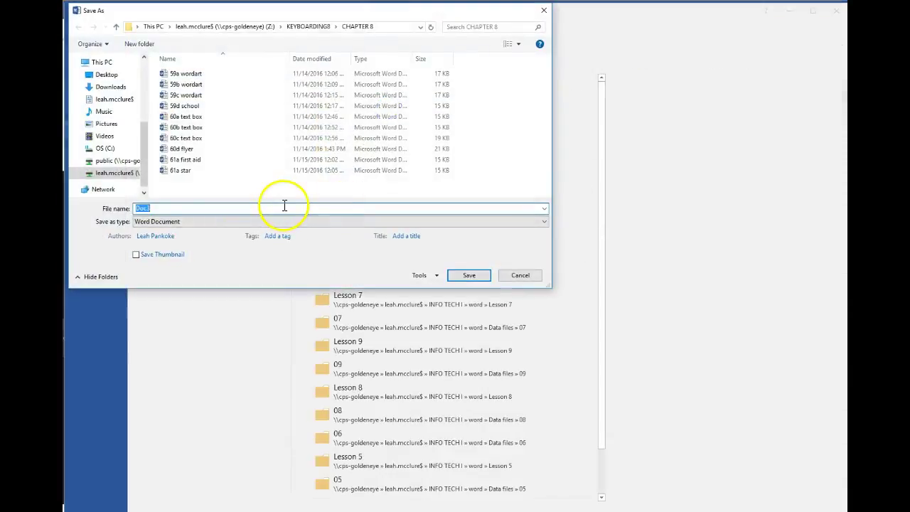
{"action": "type", "text": "61b"}
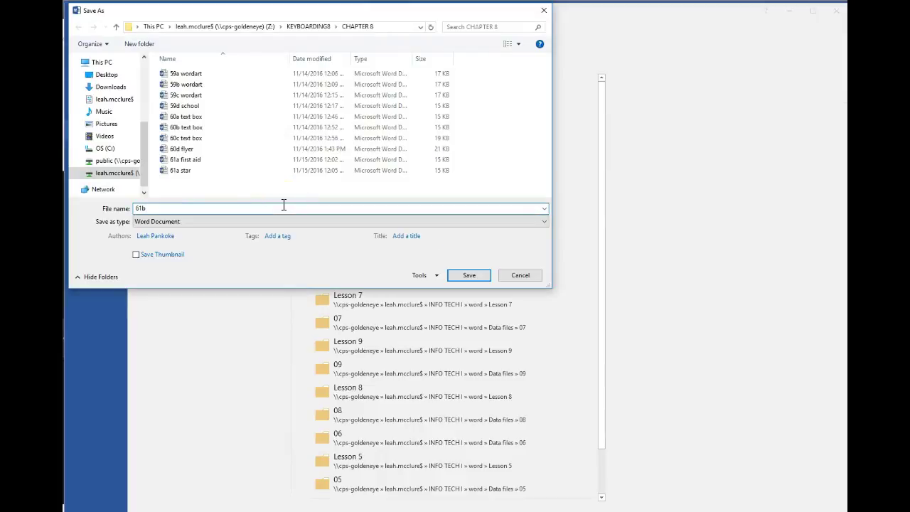
{"action": "type", "text": " penguins"}
{"action": "key", "text": "Return"}
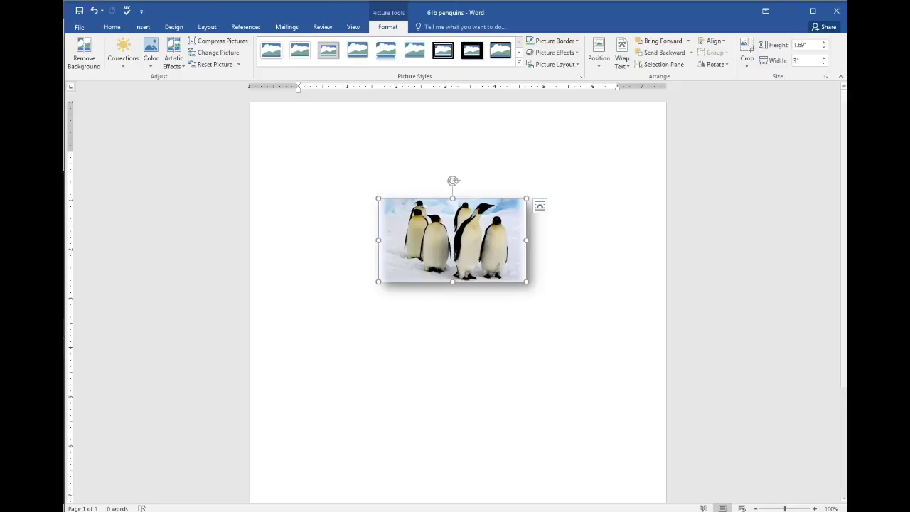
Step: Start opening a file and browse to the DATA_FILES folder inside KEYBOARDING8
{"action": "left_click", "coordinate": [79, 26]}
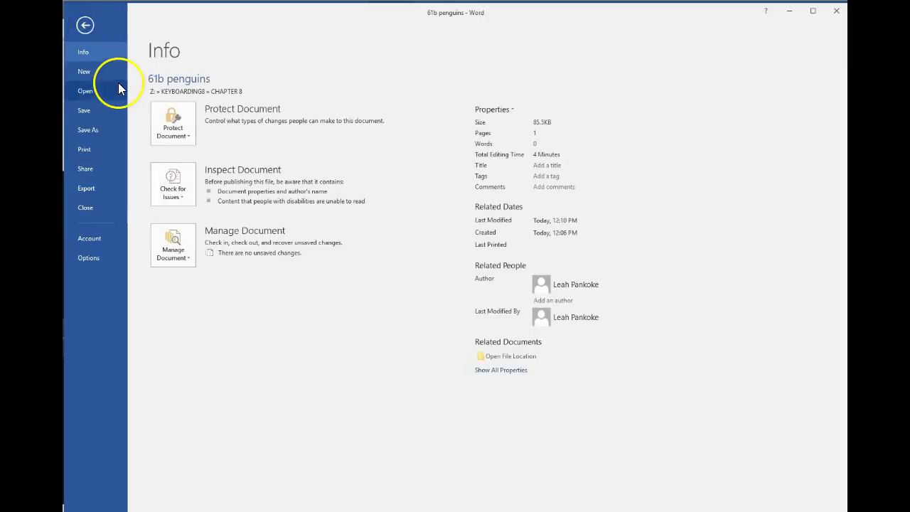
{"action": "left_click", "coordinate": [118, 85]}
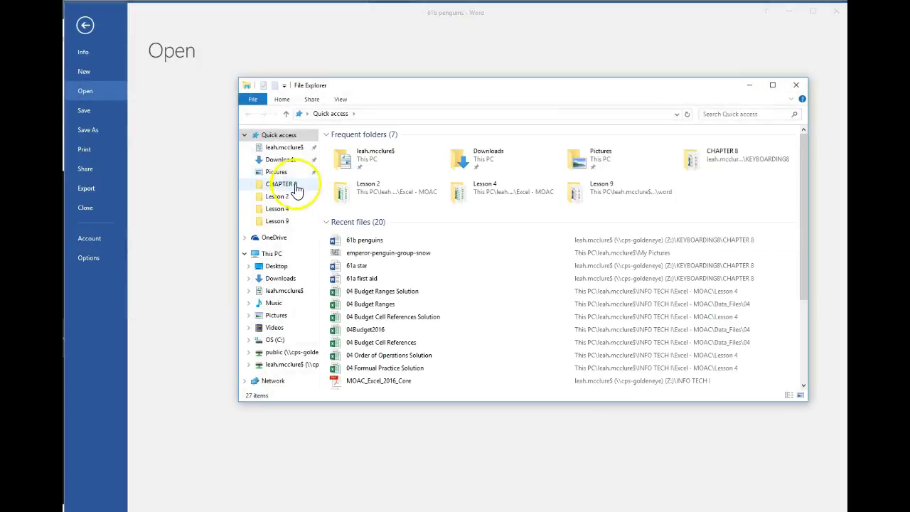
{"action": "left_click", "coordinate": [296, 184]}
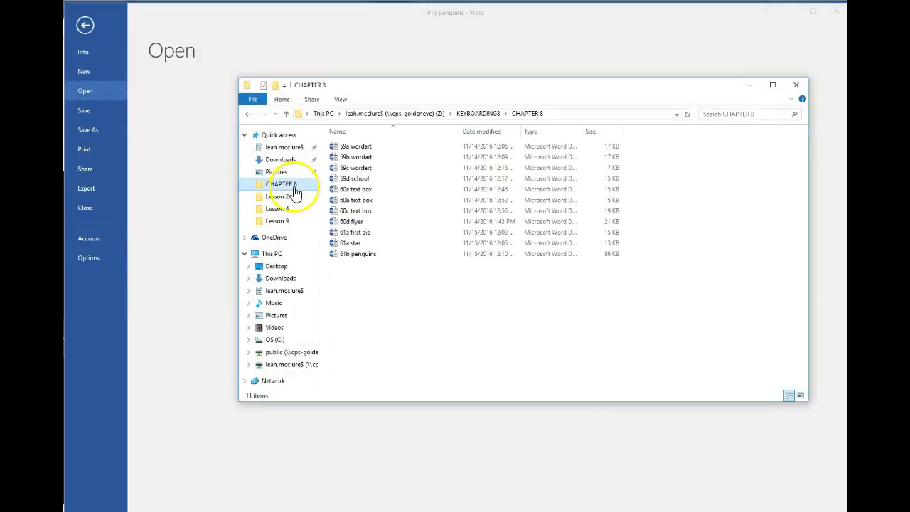
{"action": "left_click", "coordinate": [475, 114]}
{"action": "left_click", "coordinate": [370, 278]}
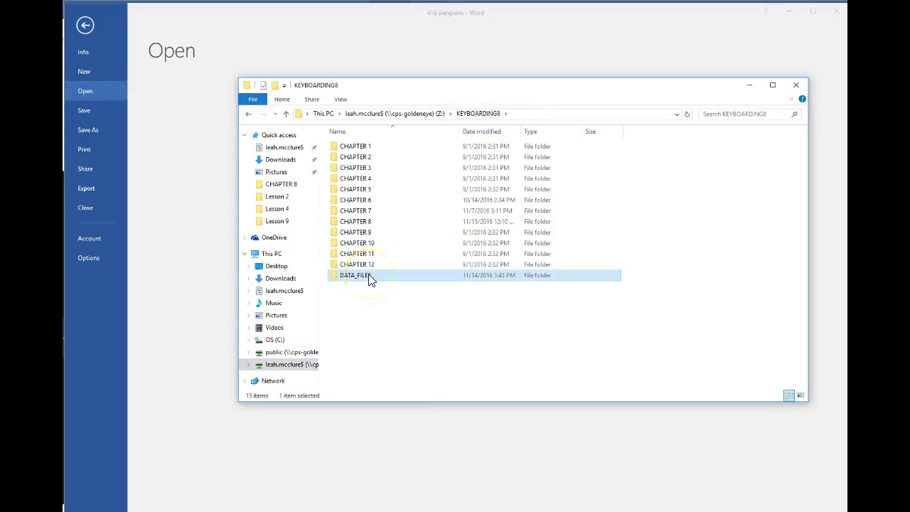
{"action": "double_click", "coordinate": [370, 278]}
Step: Open the "df 61b laptops" document from DATA_FILES and maximize its window
{"action": "scroll", "coordinate": [369, 279], "scroll_direction": "down", "scroll_amount": 7}
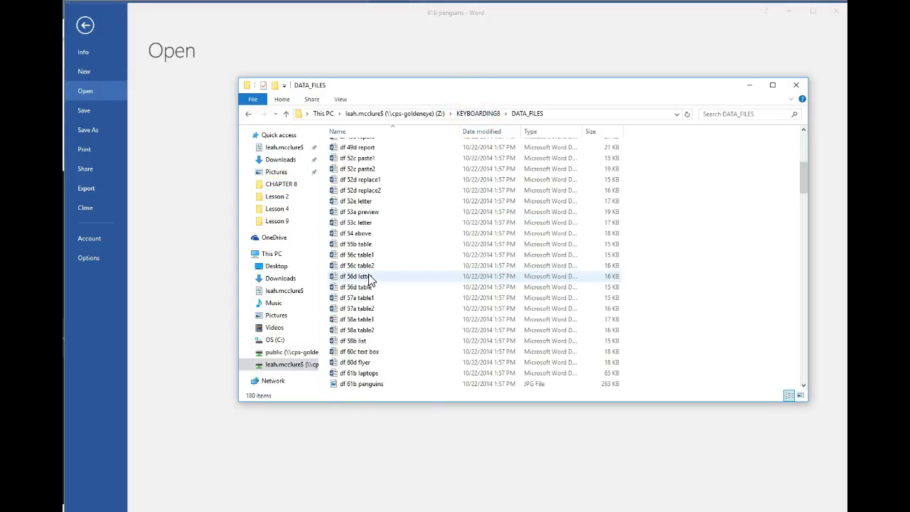
{"action": "scroll", "coordinate": [370, 279], "scroll_direction": "down", "scroll_amount": 1}
{"action": "left_click", "coordinate": [360, 352]}
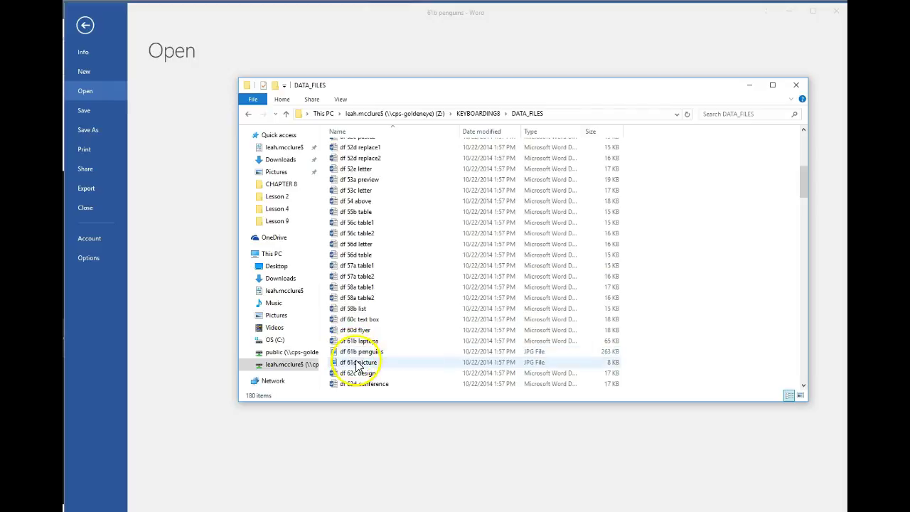
{"action": "left_click", "coordinate": [361, 342]}
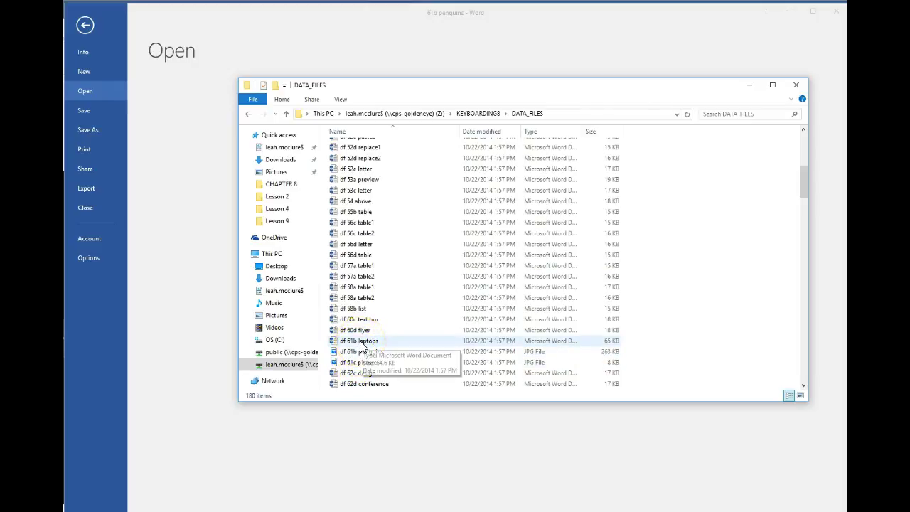
{"action": "double_click", "coordinate": [362, 344]}
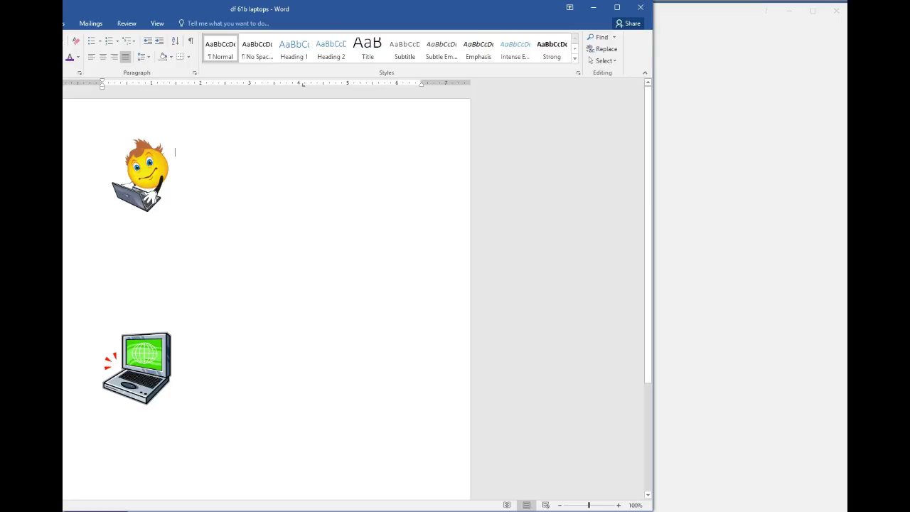
{"action": "double_click", "coordinate": [514, 10]}
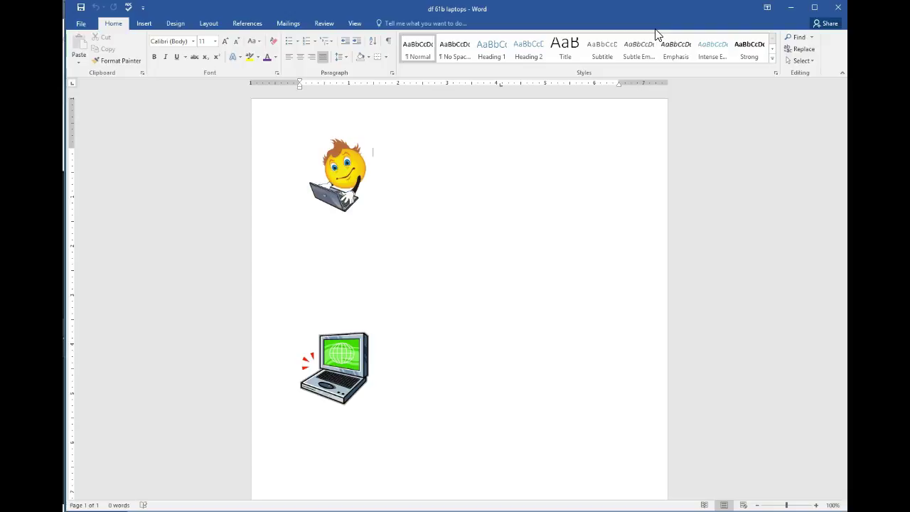
Step: Set the height of the smiley-face laptop picture to 2"
{"action": "left_click", "coordinate": [352, 160]}
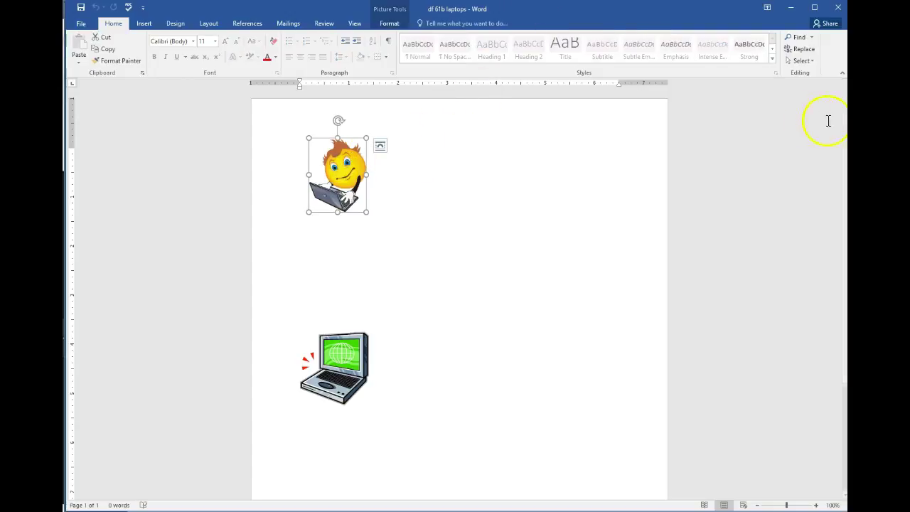
{"action": "left_click", "coordinate": [389, 23]}
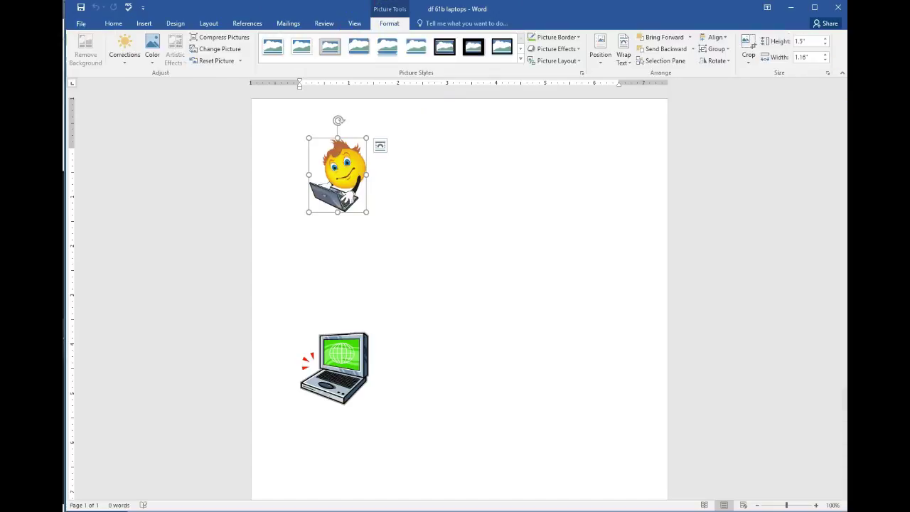
{"action": "double_click", "coordinate": [802, 41]}
{"action": "type", "text": "2"}
{"action": "key", "text": "Return"}
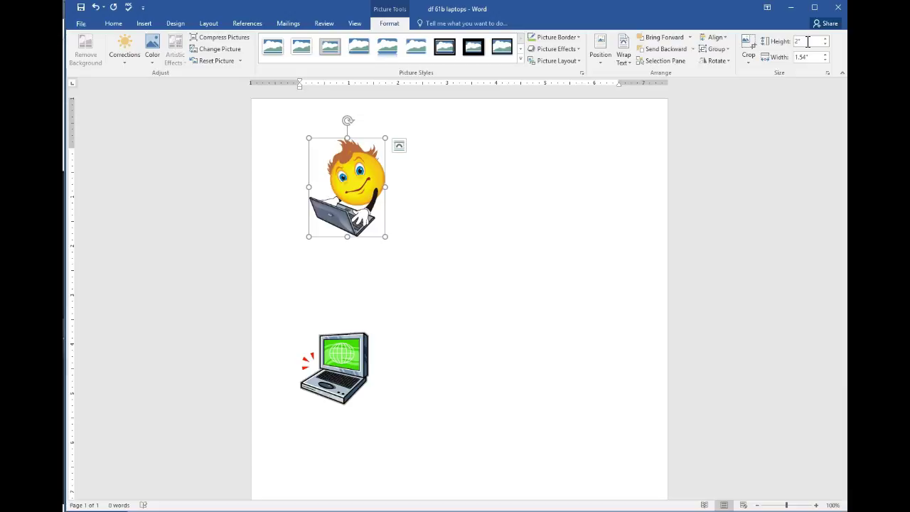
Step: Apply the Drop Shadow Rectangle style to the smiley-face laptop picture and position it in the top right with square text wrapping
{"action": "left_click", "coordinate": [521, 61]}
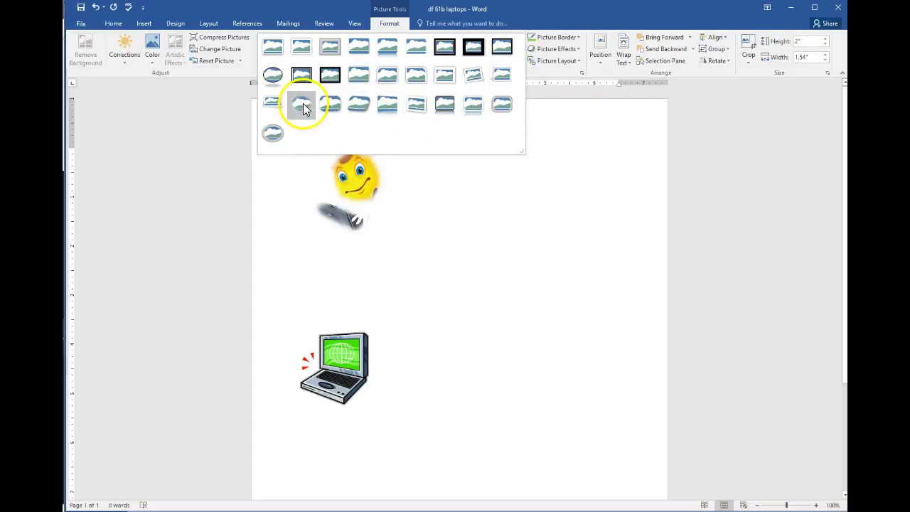
{"action": "left_click", "coordinate": [361, 48]}
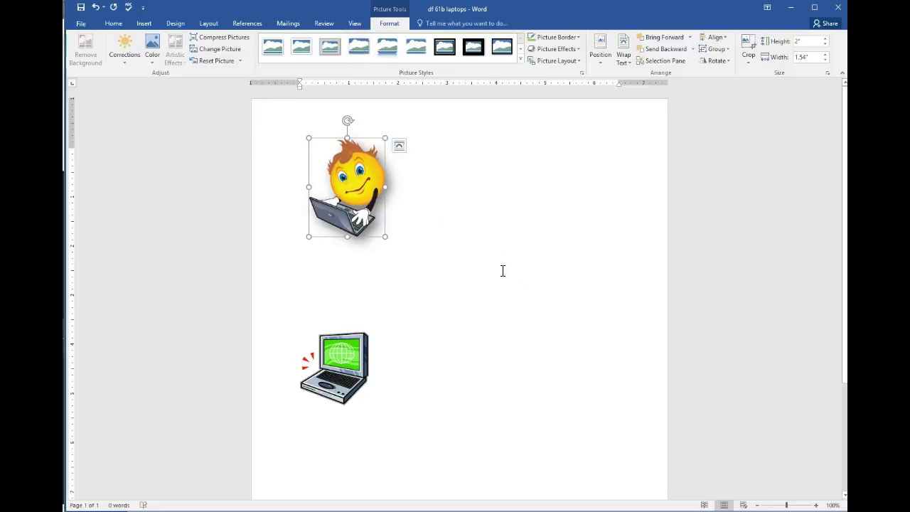
{"action": "left_click", "coordinate": [606, 62]}
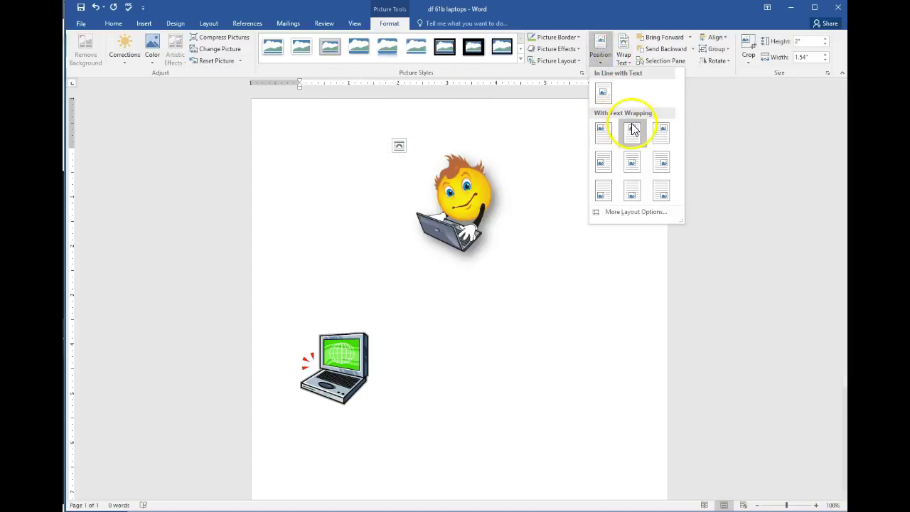
{"action": "left_click", "coordinate": [657, 130]}
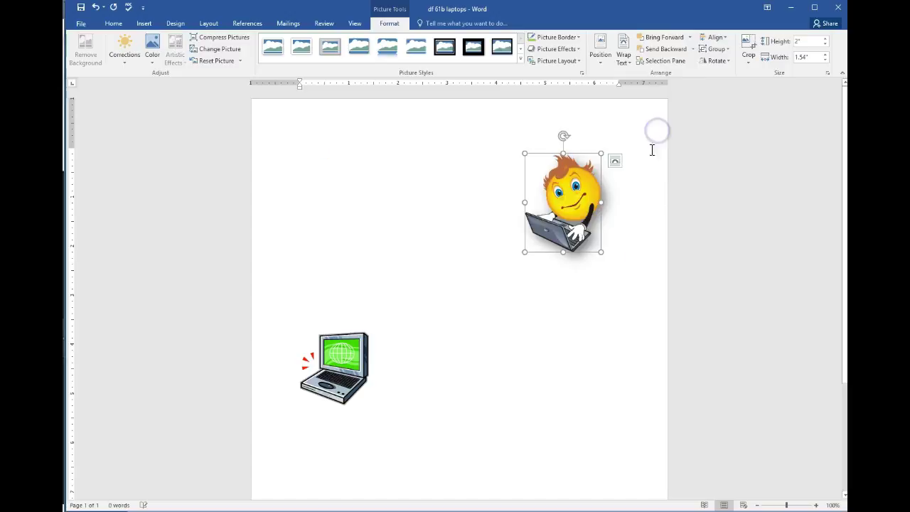
Step: Set the width of the green-screen laptop picture to 2"
{"action": "scroll", "coordinate": [553, 362], "scroll_direction": "down", "scroll_amount": 2}
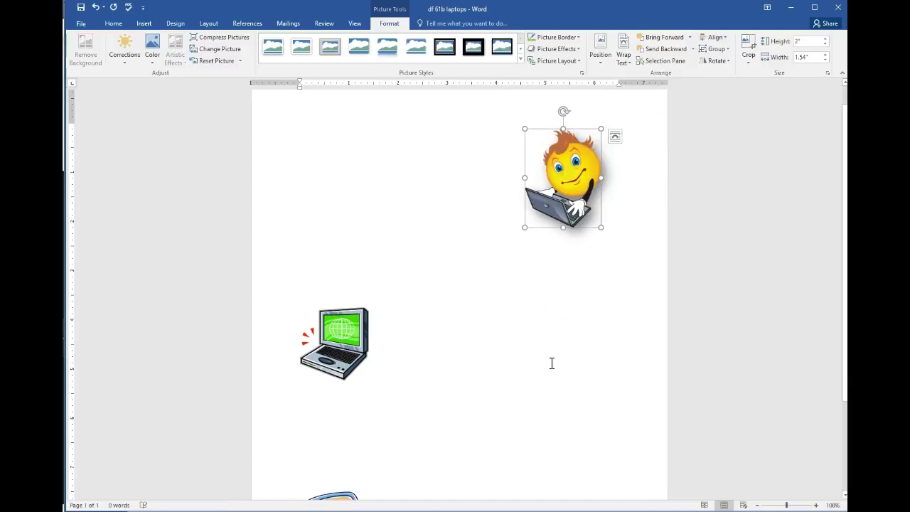
{"action": "left_click", "coordinate": [342, 347]}
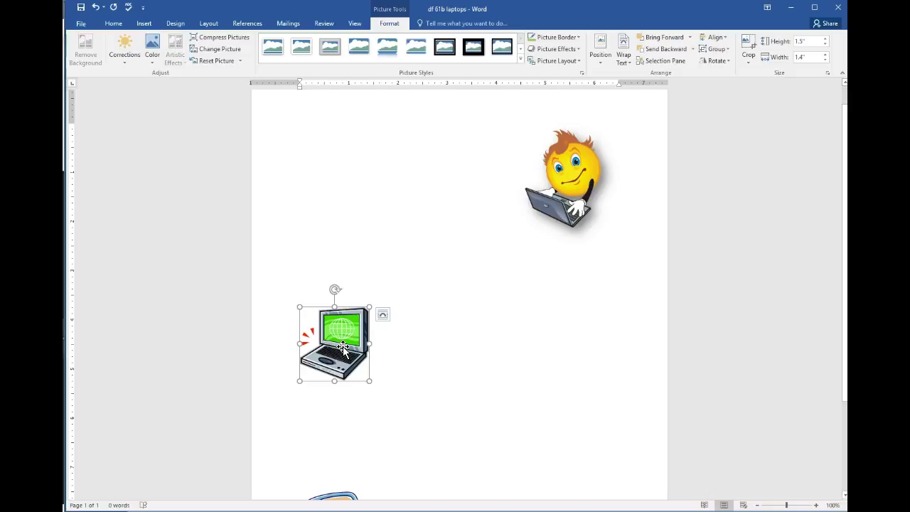
{"action": "left_click", "coordinate": [811, 57]}
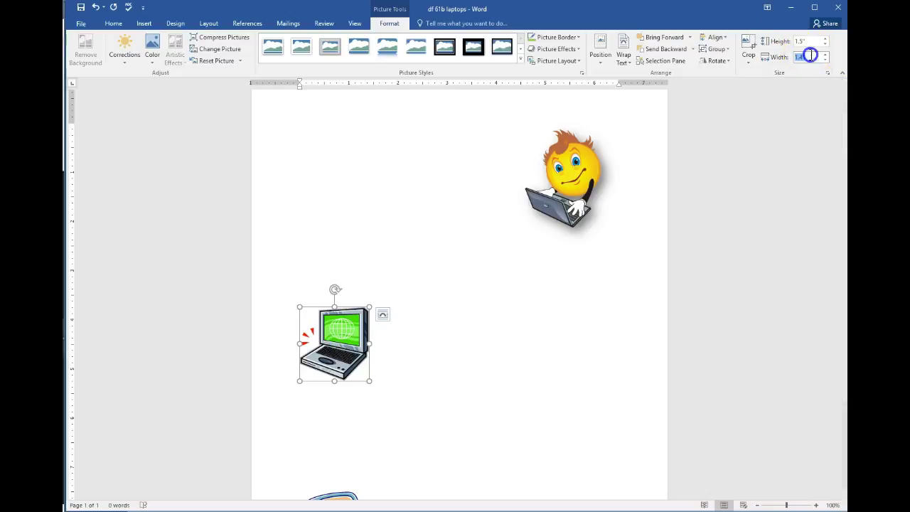
{"action": "type", "text": "2"}
{"action": "key", "text": "Return"}
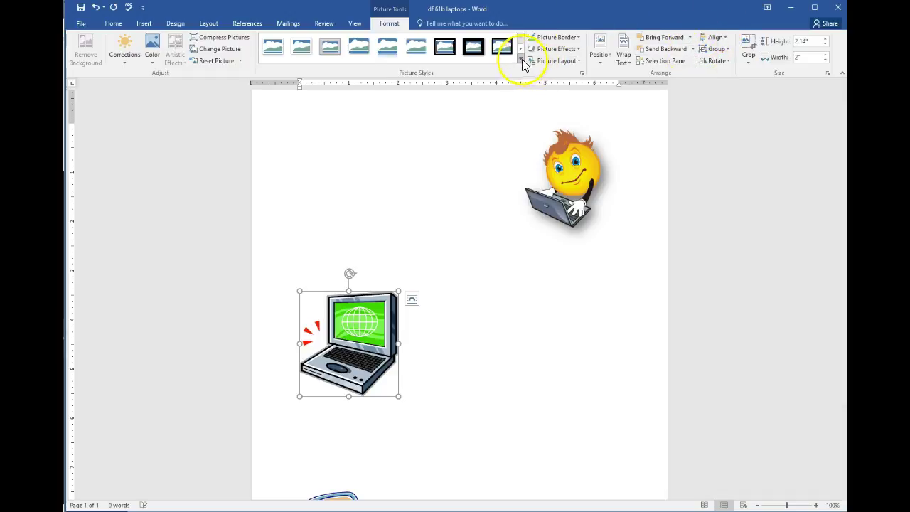
Step: Give the green-screen laptop picture a 3 pt light green border
{"action": "left_click", "coordinate": [579, 36]}
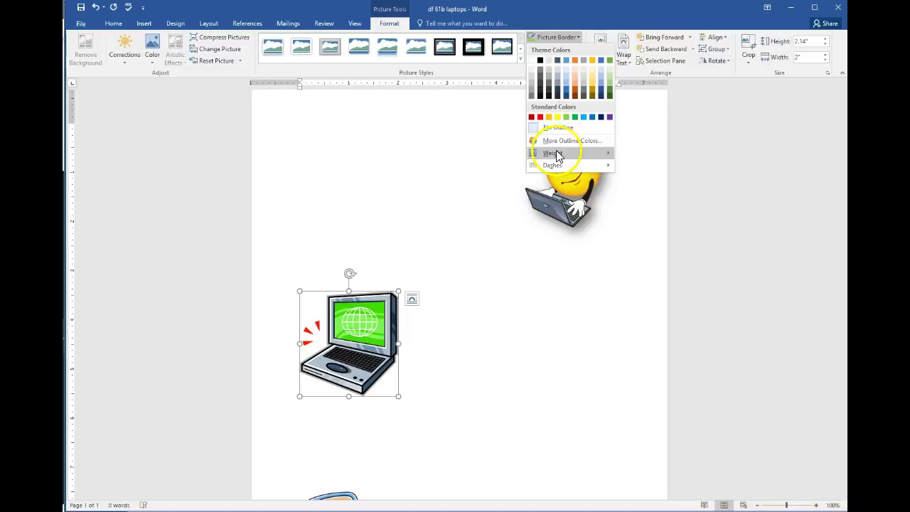
{"action": "mouse_move", "coordinate": [555, 152]}
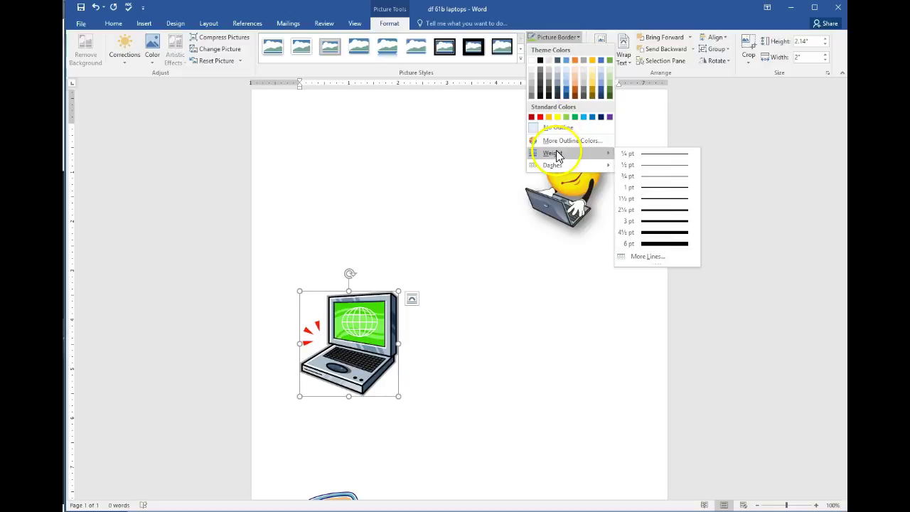
{"action": "left_click", "coordinate": [647, 219]}
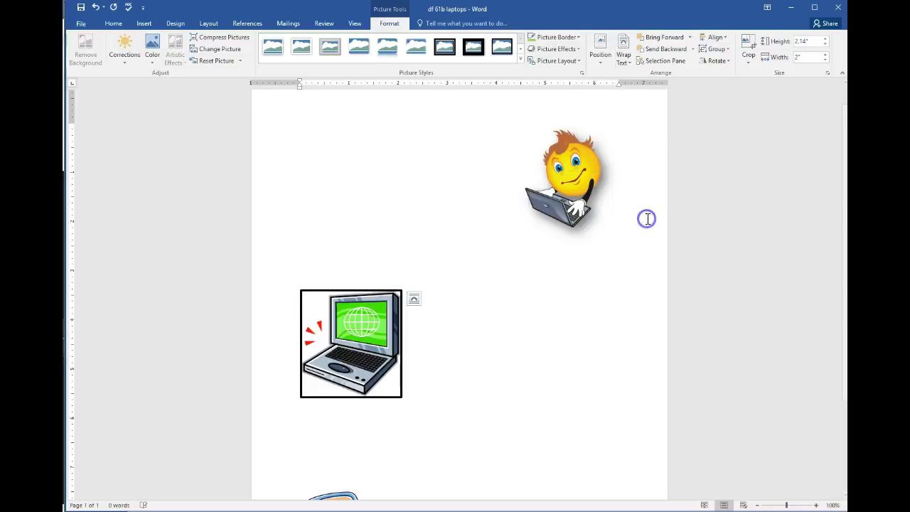
{"action": "left_click", "coordinate": [569, 37]}
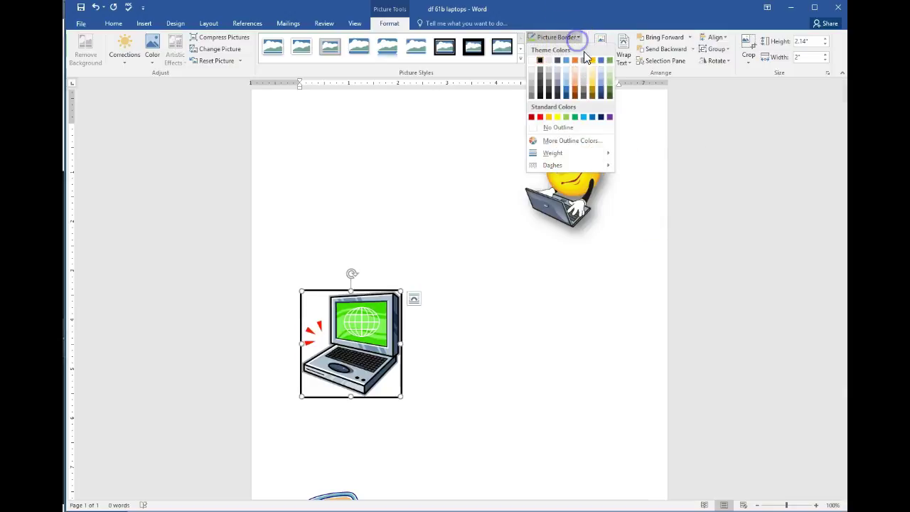
{"action": "left_click", "coordinate": [569, 118]}
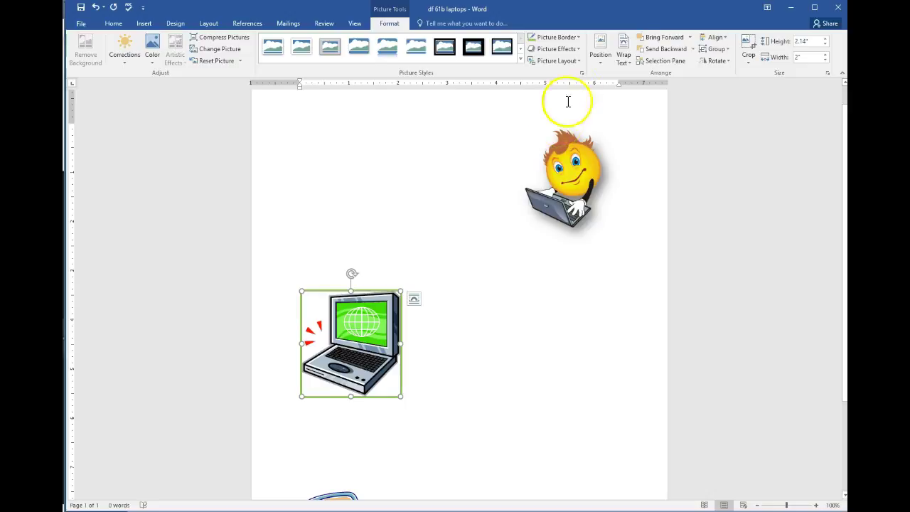
Step: Apply the Angle bevel effect to the green-screen laptop picture and position it in the bottom right with square text wrapping
{"action": "left_click", "coordinate": [556, 49]}
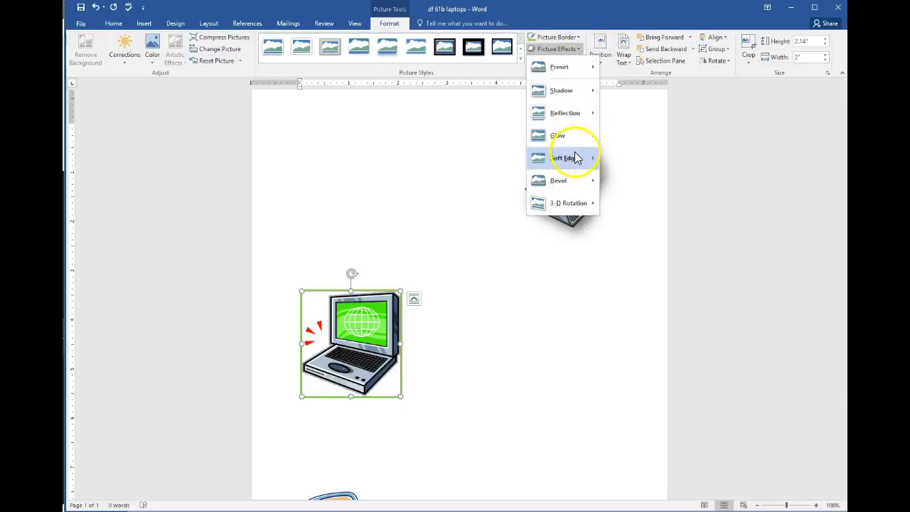
{"action": "mouse_move", "coordinate": [575, 155]}
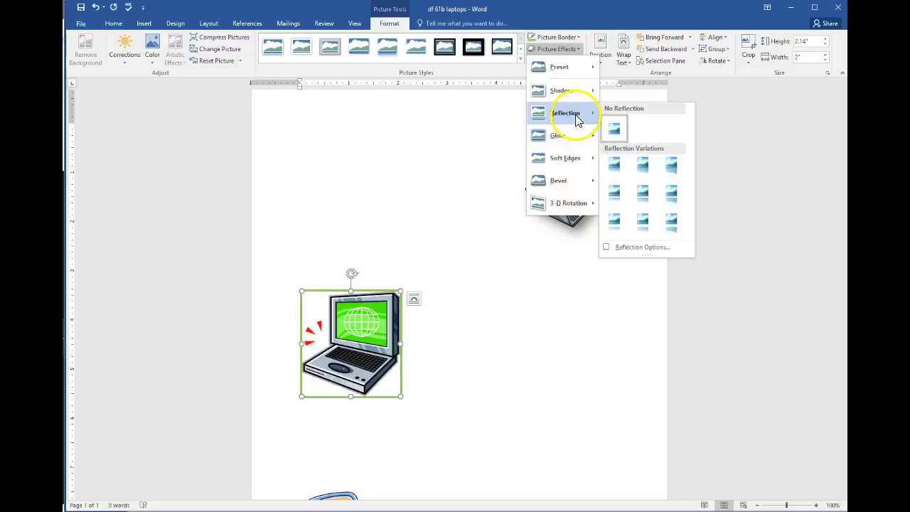
{"action": "mouse_move", "coordinate": [566, 184]}
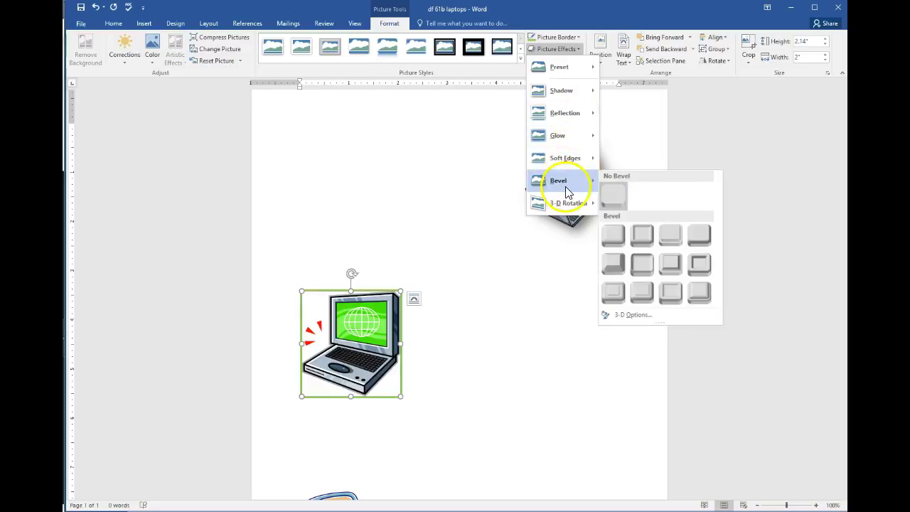
{"action": "left_click", "coordinate": [619, 266]}
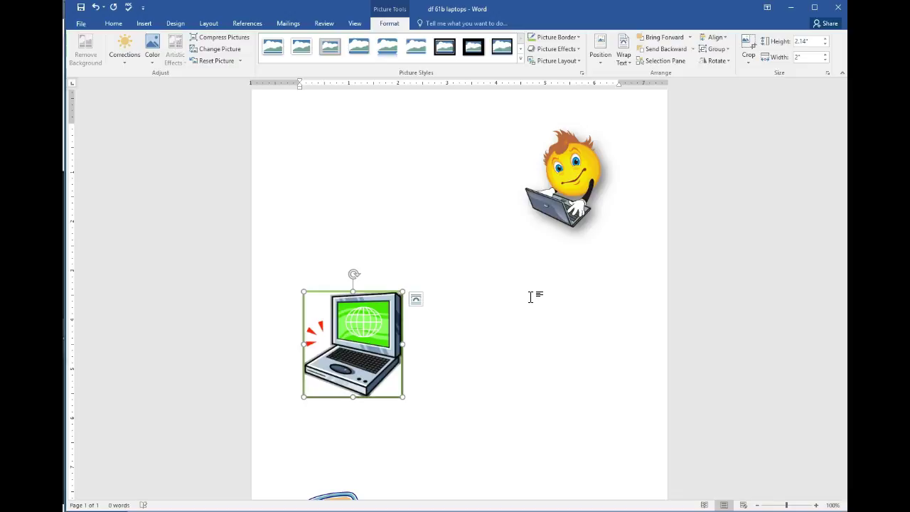
{"action": "left_click", "coordinate": [601, 59]}
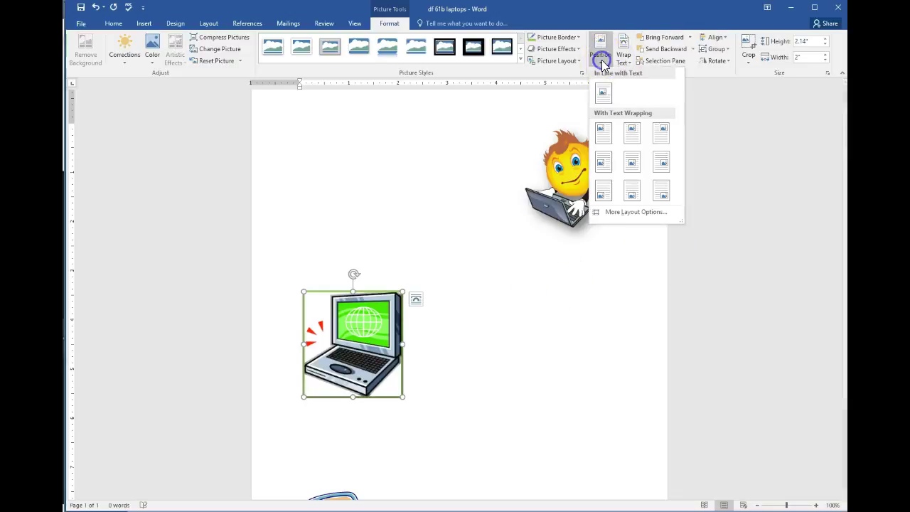
{"action": "left_click", "coordinate": [663, 194]}
Step: Set the height of the blue laptop picture with the orange screen to 4"
{"action": "scroll", "coordinate": [624, 299], "scroll_direction": "down", "scroll_amount": 3}
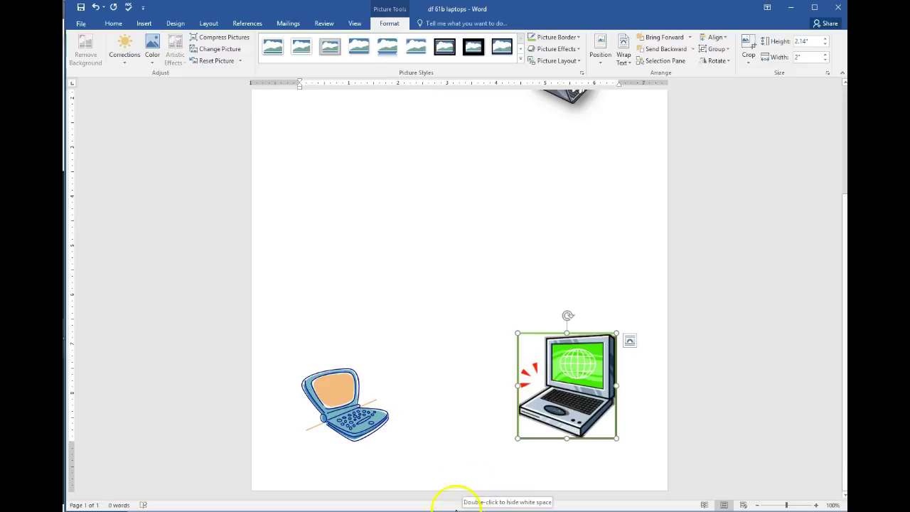
{"action": "left_click", "coordinate": [352, 400]}
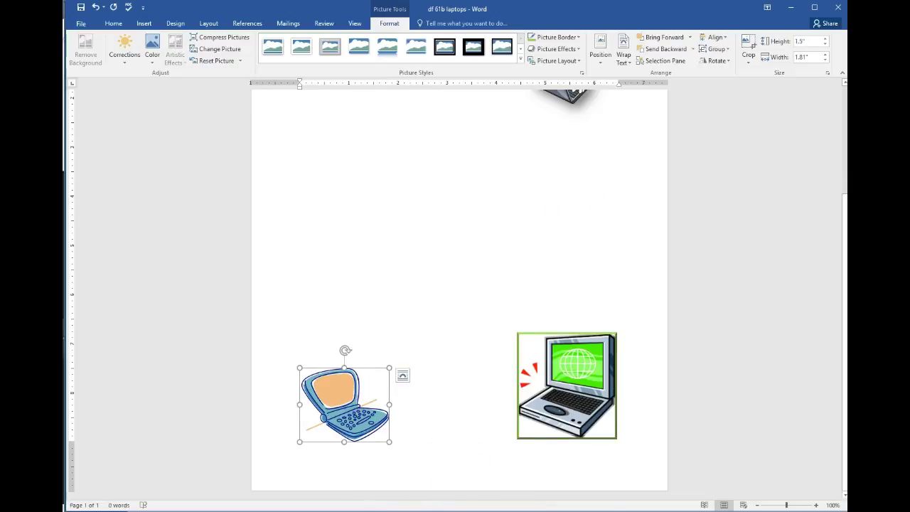
{"action": "left_click", "coordinate": [809, 43]}
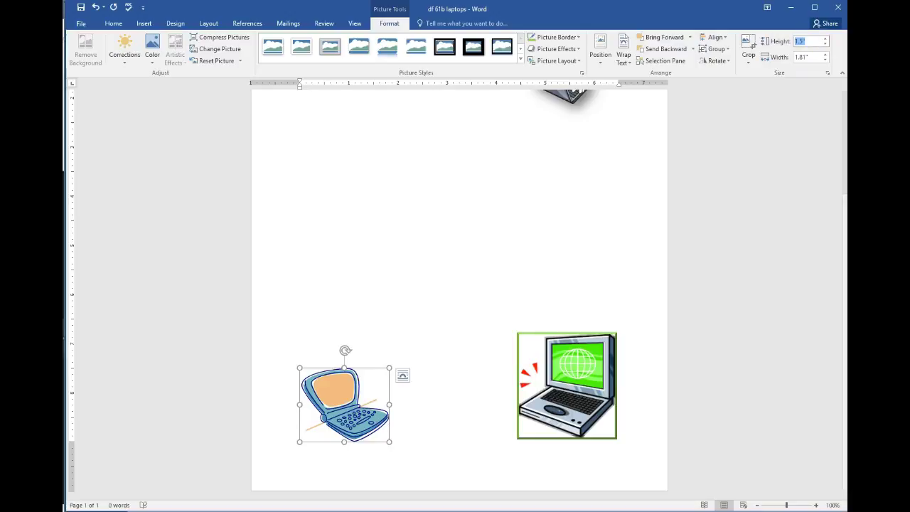
{"action": "type", "text": "4"}
{"action": "key", "text": "Return"}
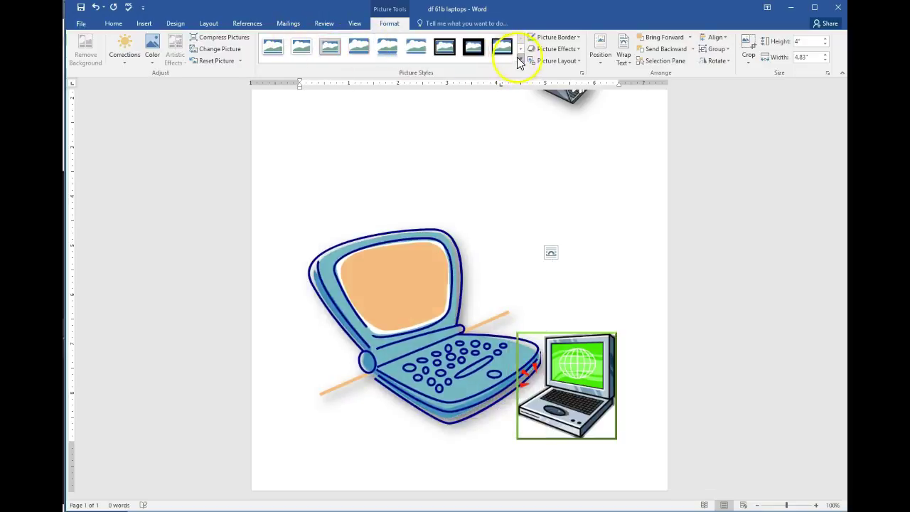
Step: Apply the Drop Shadow Rectangle picture style to the blue laptop picture
{"action": "left_click", "coordinate": [521, 60]}
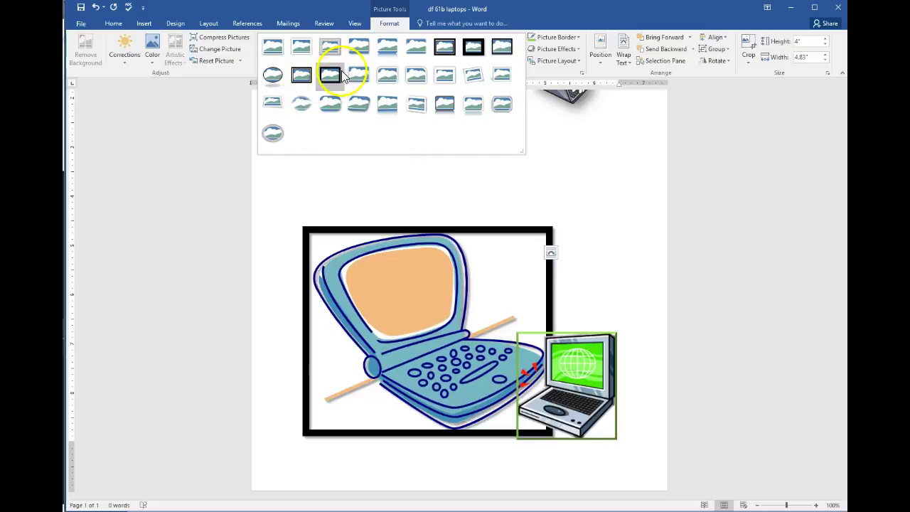
{"action": "left_click", "coordinate": [305, 97]}
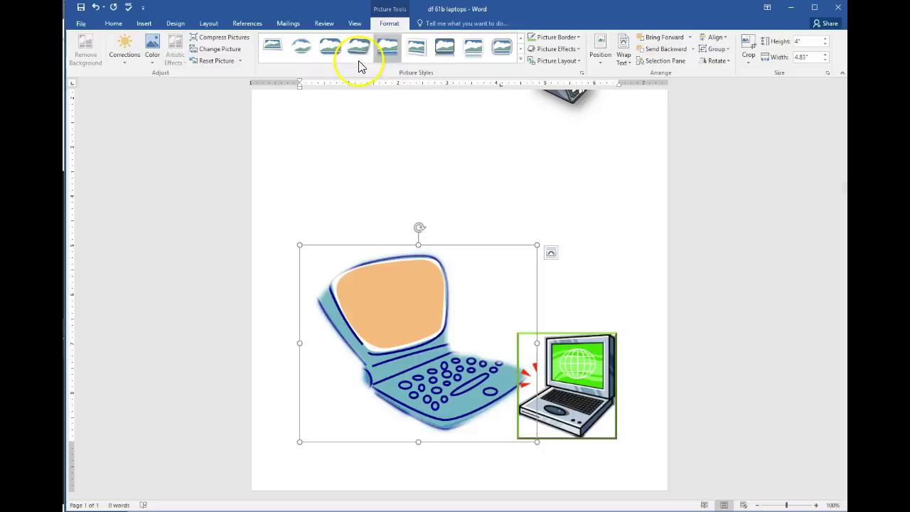
{"action": "left_click", "coordinate": [520, 60]}
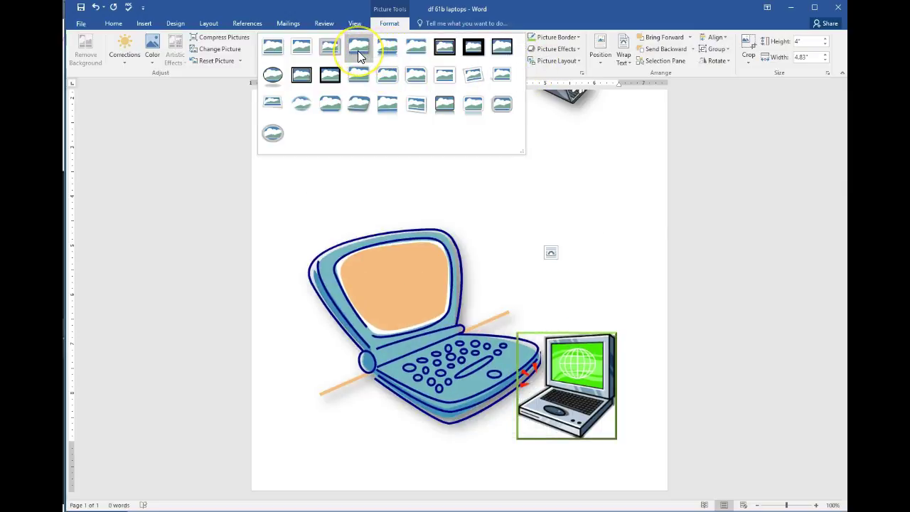
{"action": "left_click", "coordinate": [358, 50]}
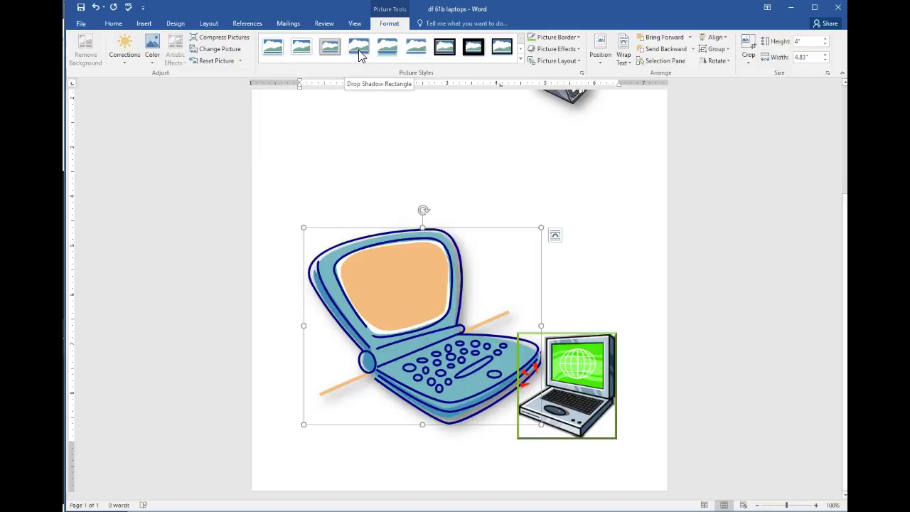
Step: Position the blue laptop picture in the middle center of the page with square text wrapping and deselect it
{"action": "left_click", "coordinate": [601, 51]}
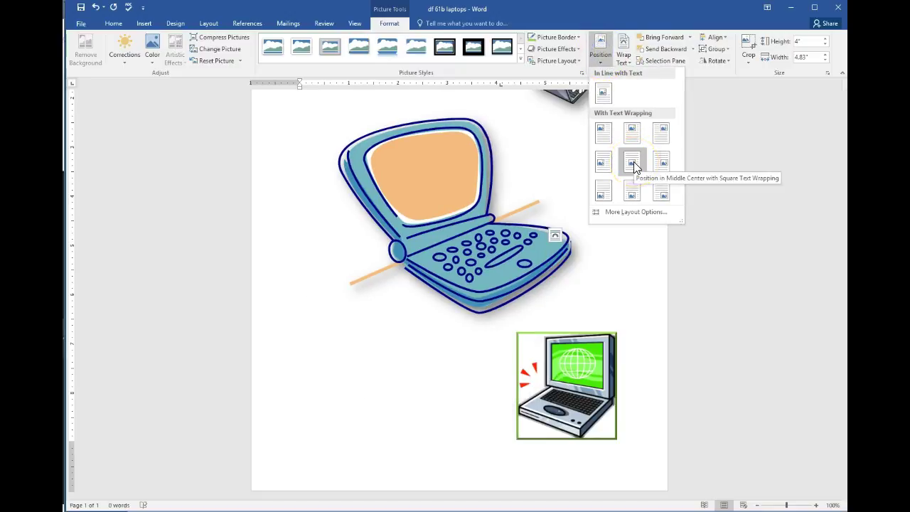
{"action": "left_click", "coordinate": [633, 161]}
{"action": "left_click", "coordinate": [663, 223]}
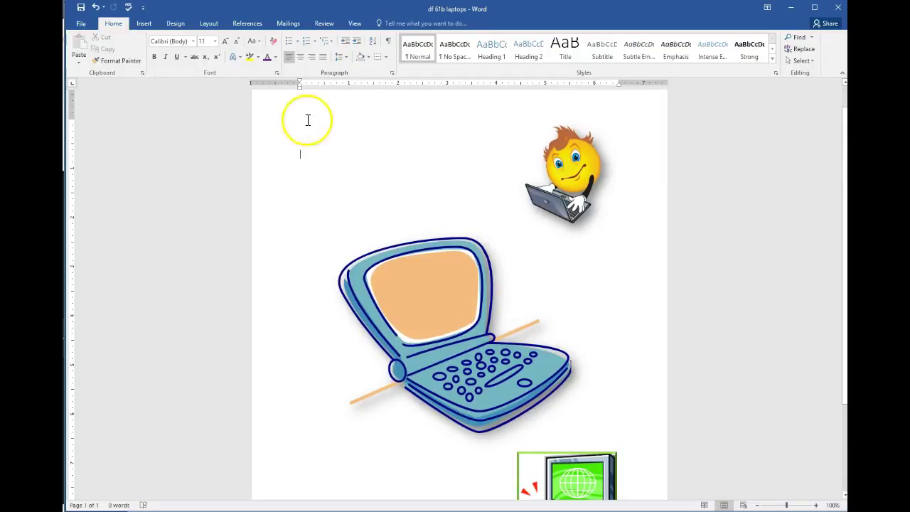
Step: Save the document under the new name "61b laptops" in the CHAPTER 8 folder
{"action": "left_click", "coordinate": [92, 26]}
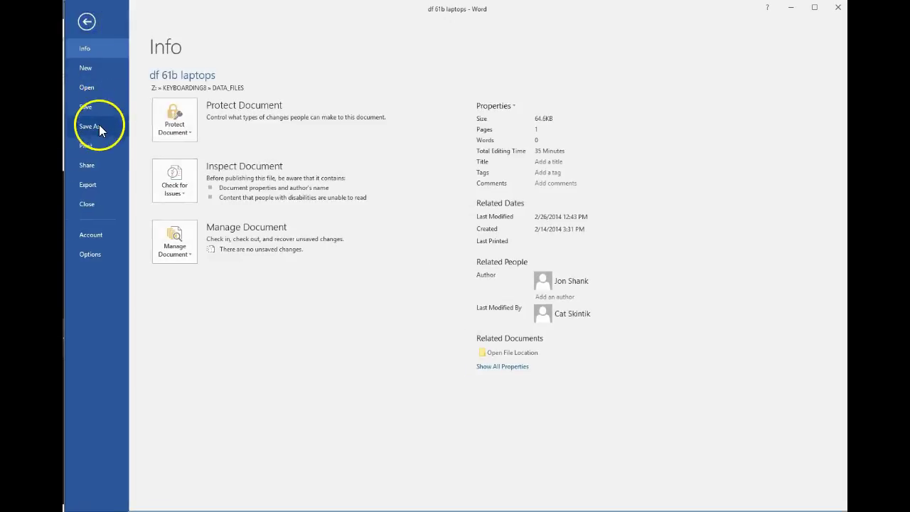
{"action": "left_click", "coordinate": [99, 125]}
{"action": "left_click", "coordinate": [363, 165]}
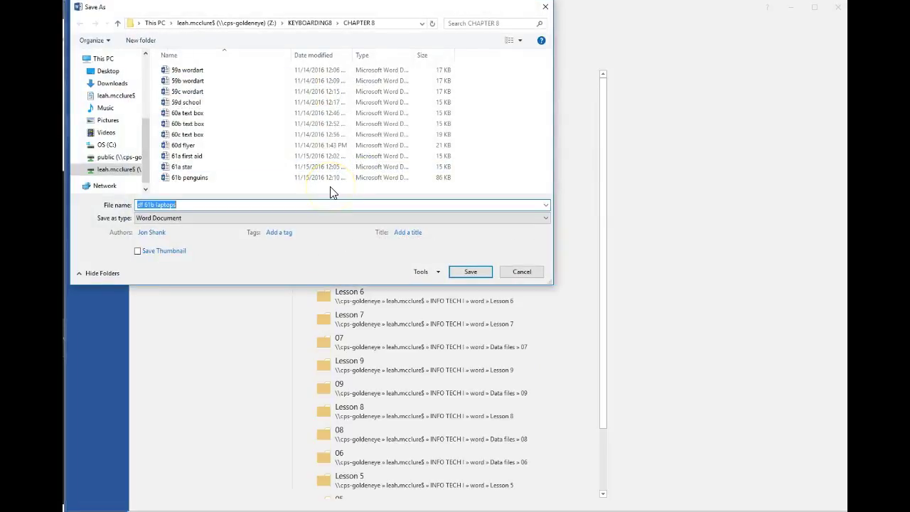
{"action": "type", "text": "61b "}
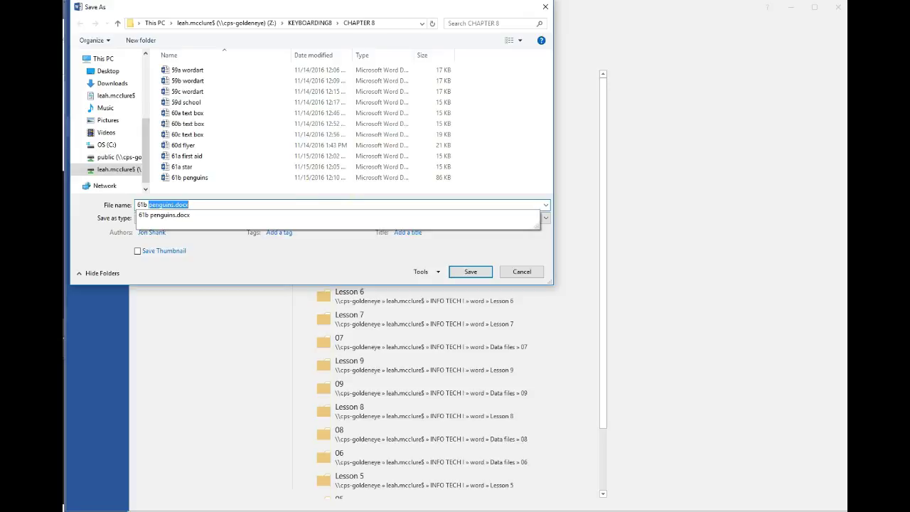
{"action": "type", "text": "laptops"}
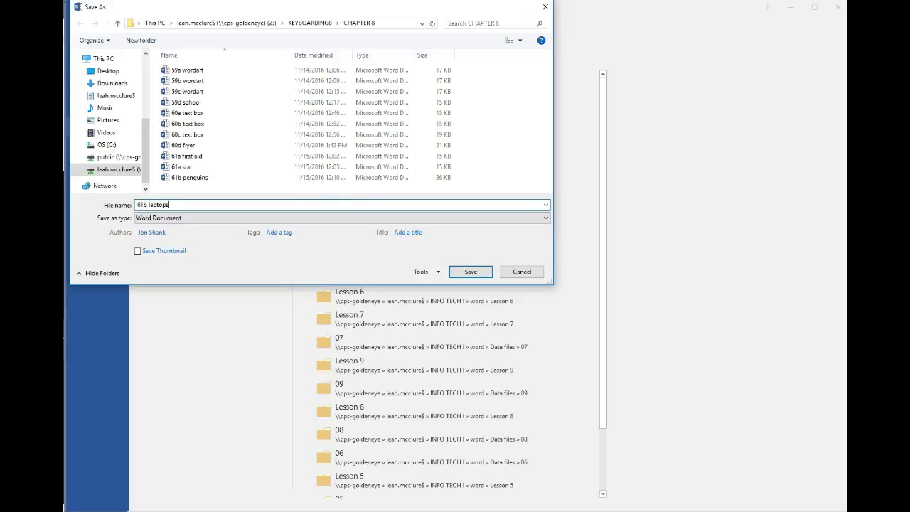
{"action": "key", "text": "Return"}
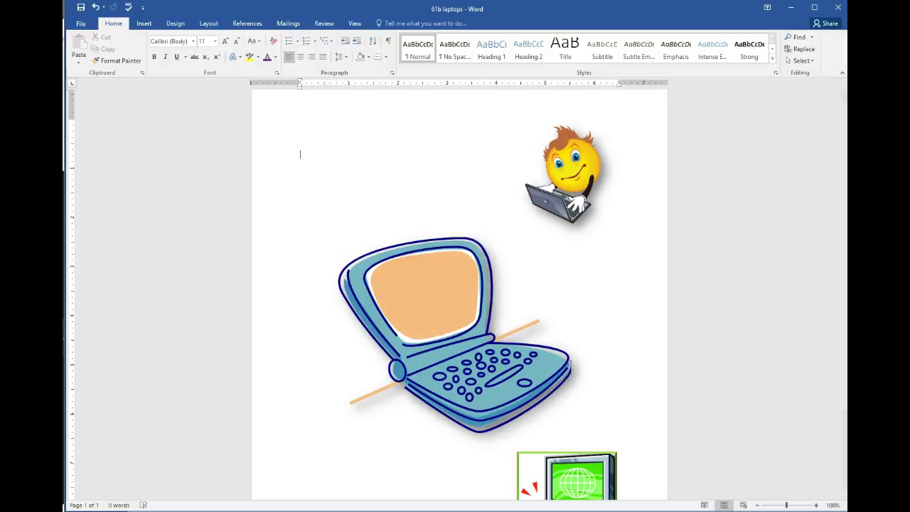
Step: Create a new blank document for the next exercise
{"action": "left_click", "coordinate": [82, 24]}
{"action": "left_click", "coordinate": [113, 84]}
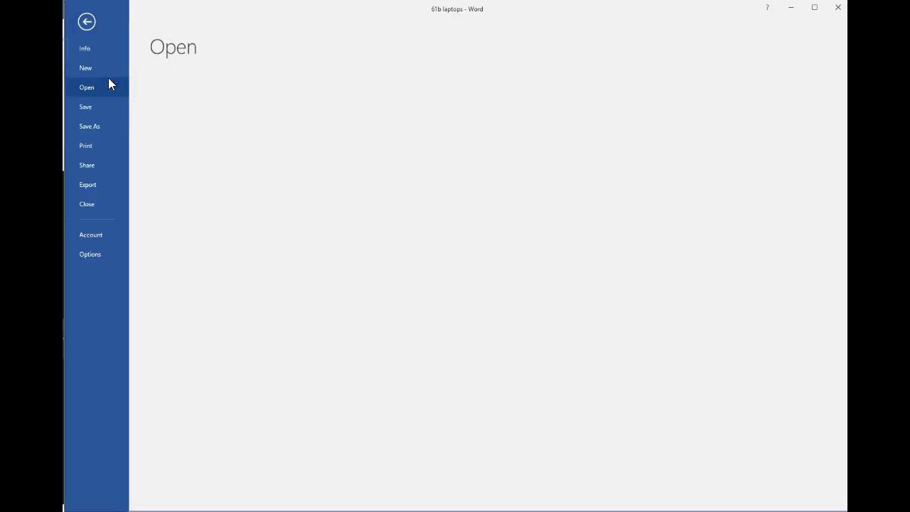
{"action": "left_click", "coordinate": [107, 71]}
{"action": "left_click", "coordinate": [198, 157]}
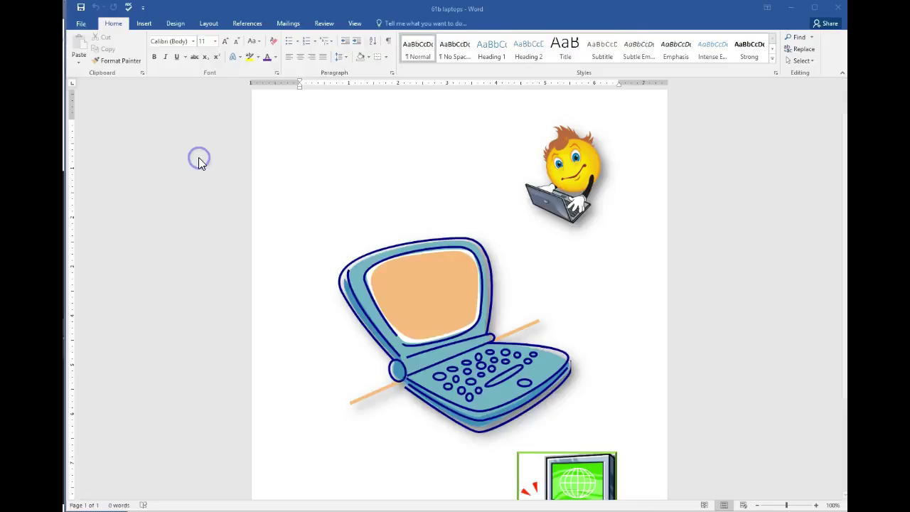
Step: Insert the picture "df 61c picture" from the DATA_FILES folder inside KEYBOARDING8 on the personal network drive
{"action": "left_click_drag", "start_coordinate": [296, 12], "coordinate": [490, 15]}
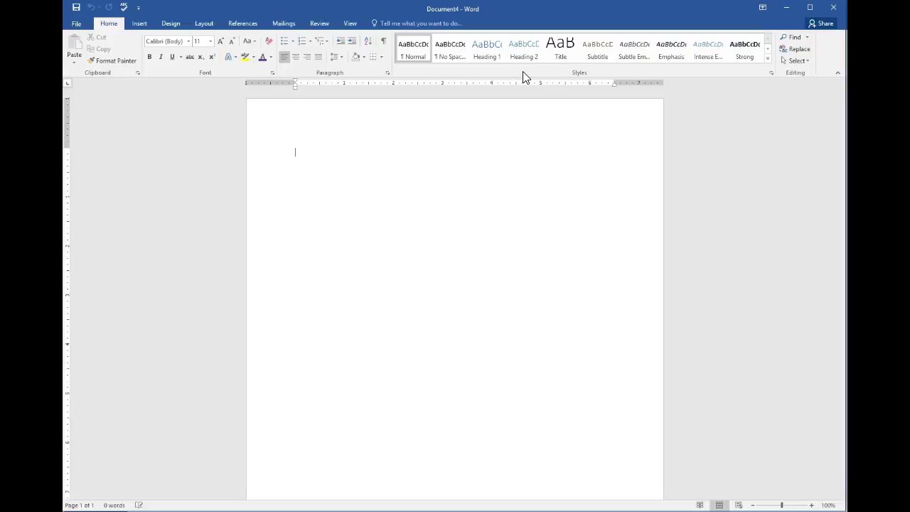
{"action": "left_click", "coordinate": [137, 24]}
{"action": "left_click", "coordinate": [171, 61]}
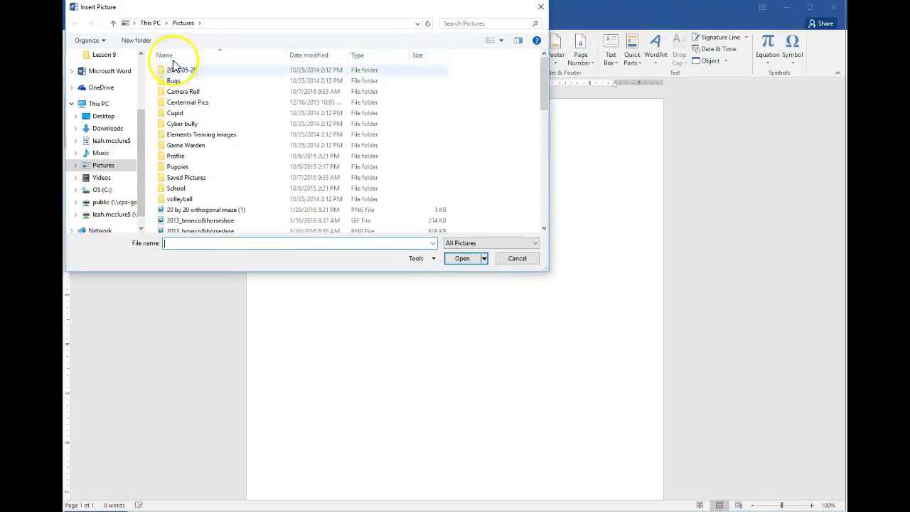
{"action": "left_click", "coordinate": [114, 216]}
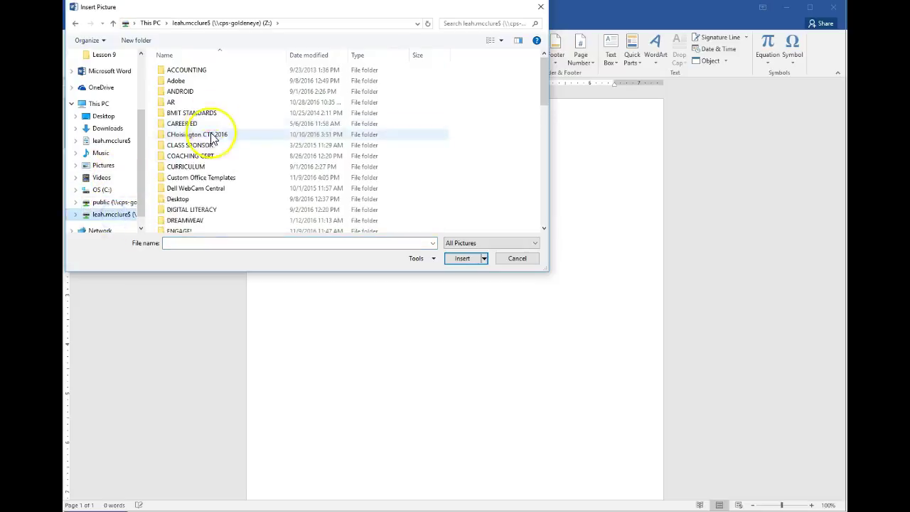
{"action": "scroll", "coordinate": [212, 176], "scroll_direction": "down", "scroll_amount": 3}
{"action": "scroll", "coordinate": [206, 177], "scroll_direction": "down", "scroll_amount": 1}
{"action": "double_click", "coordinate": [204, 193]}
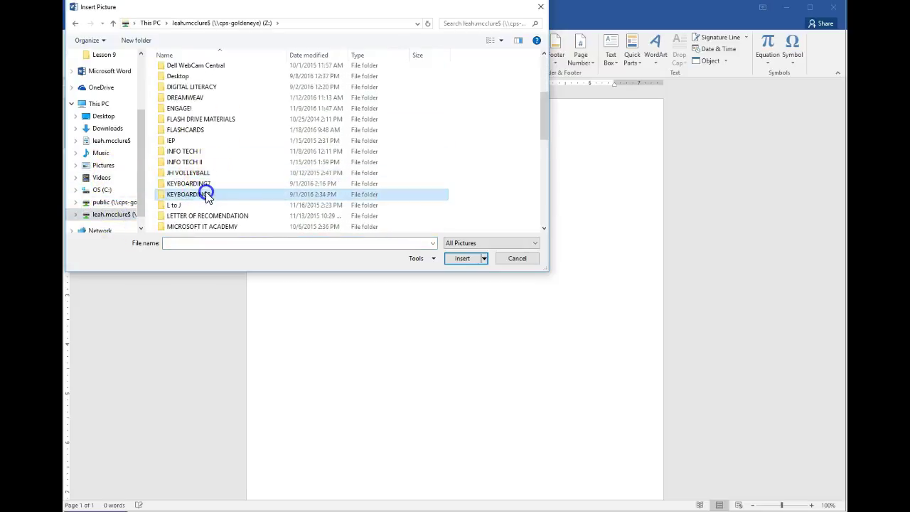
{"action": "double_click", "coordinate": [197, 200]}
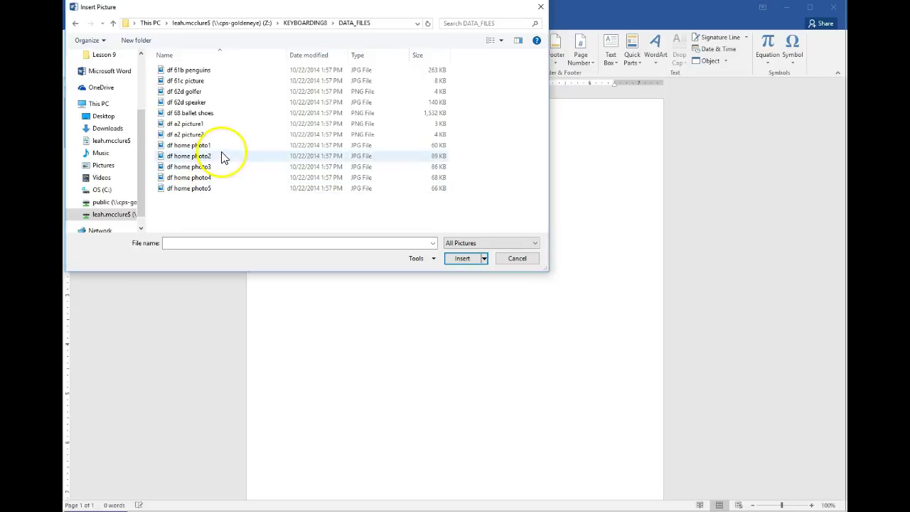
{"action": "left_click", "coordinate": [193, 82]}
{"action": "double_click", "coordinate": [193, 81]}
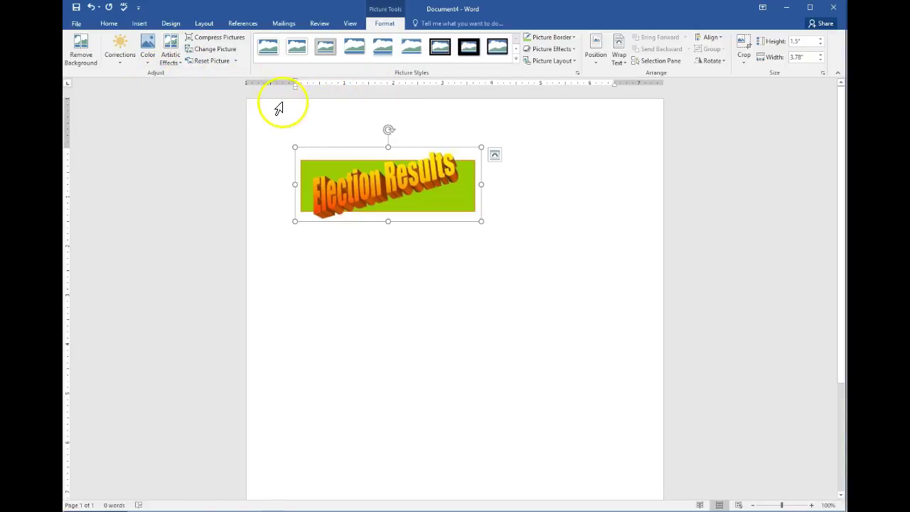
Step: Position the Election Results picture in the top center of the page with text wrapping and set its width to 4.5"
{"action": "left_click", "coordinate": [592, 55]}
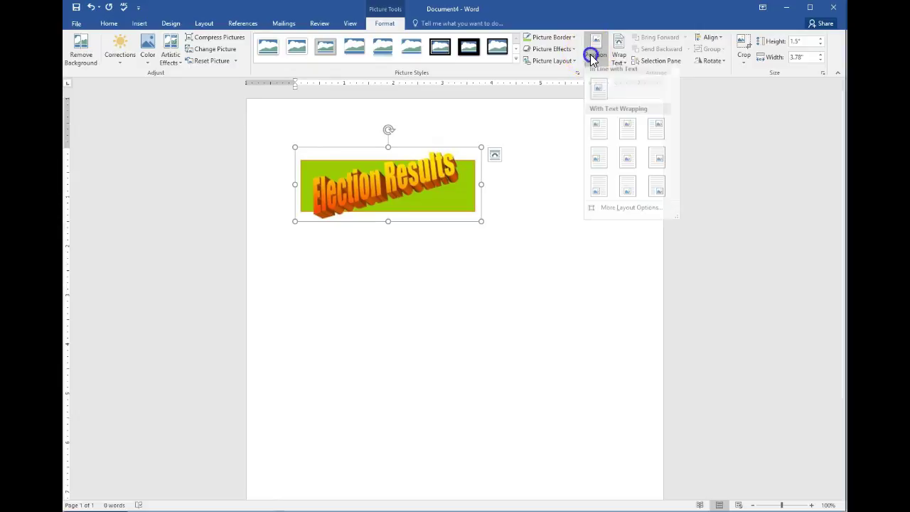
{"action": "left_click", "coordinate": [625, 130]}
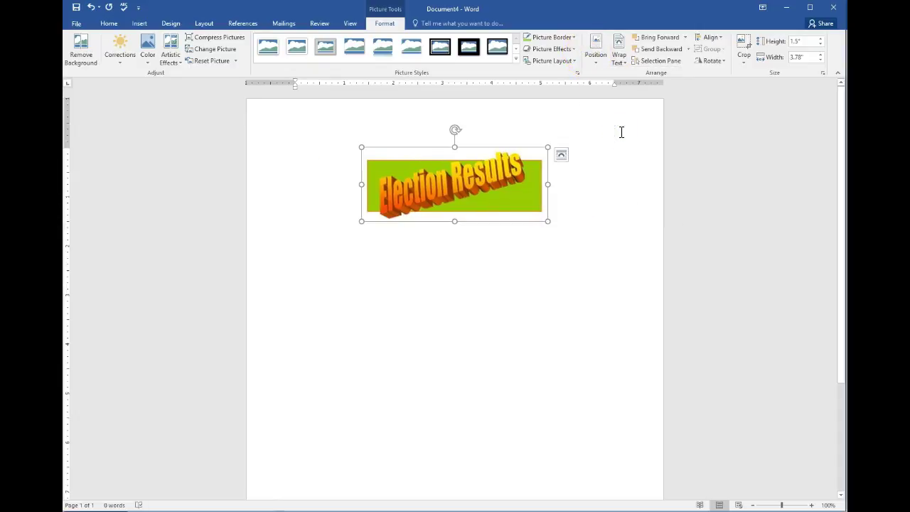
{"action": "left_click", "coordinate": [809, 58]}
{"action": "type", "text": "4.5"}
{"action": "key", "text": "Return"}
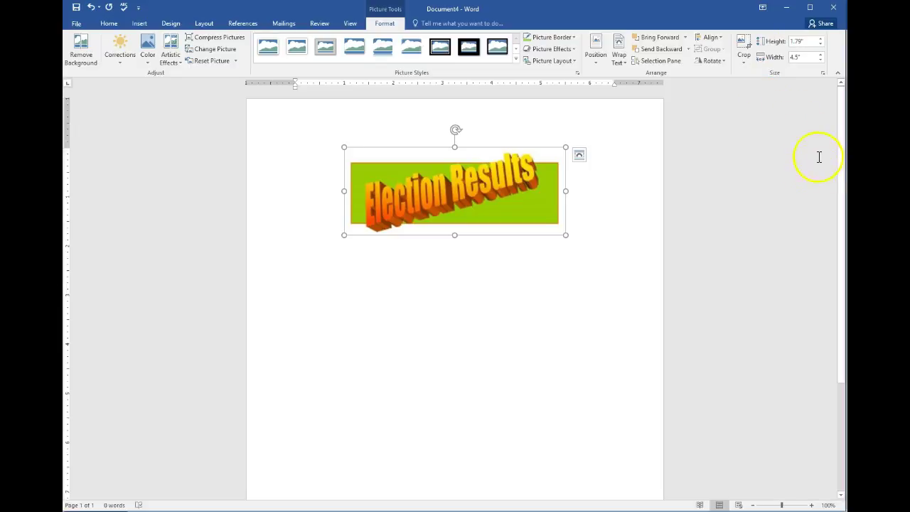
Step: Add the text "WMS Student Government" on a line just below the Election Results picture
{"action": "left_click", "coordinate": [485, 257]}
{"action": "left_click", "coordinate": [463, 246]}
{"action": "double_click", "coordinate": [424, 261]}
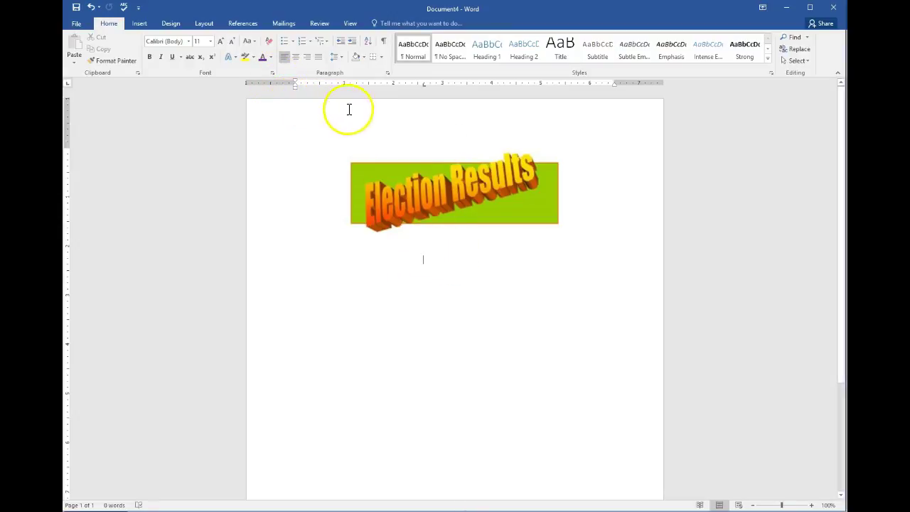
{"action": "type", "text": "w"}
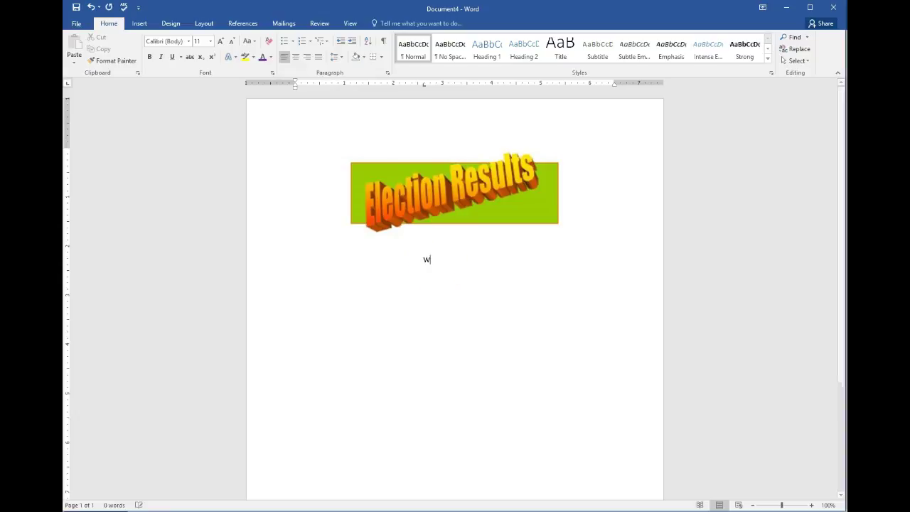
{"action": "type", "text": "ms Student F"}
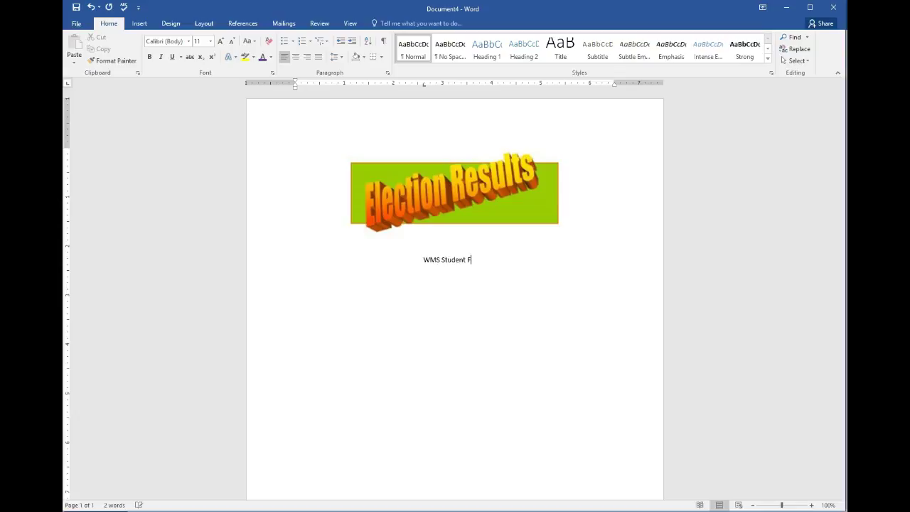
{"action": "key", "text": "BackSpace"}
{"action": "type", "text": "Government"}
Step: Convert the "WMS Student Government" text to WordArt in the white style with an orange outline and shadow
{"action": "left_click", "coordinate": [416, 251]}
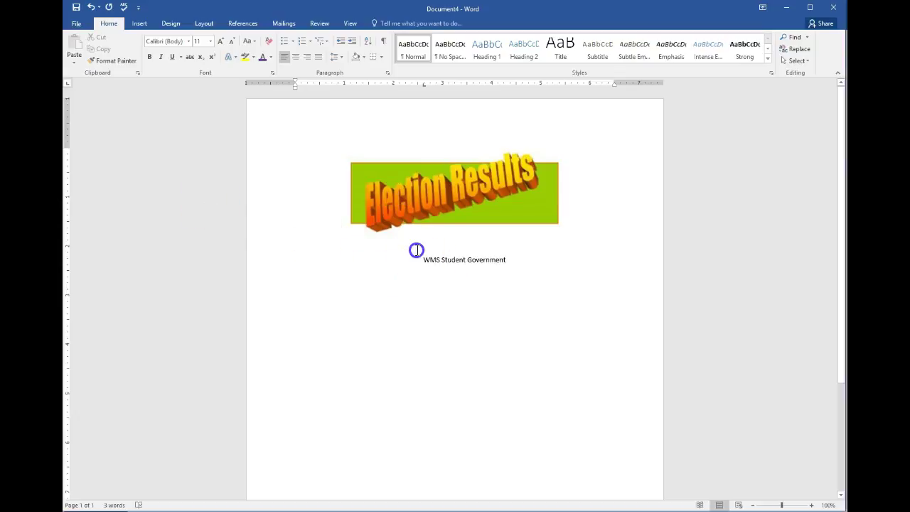
{"action": "left_click_drag", "start_coordinate": [416, 251], "coordinate": [532, 260]}
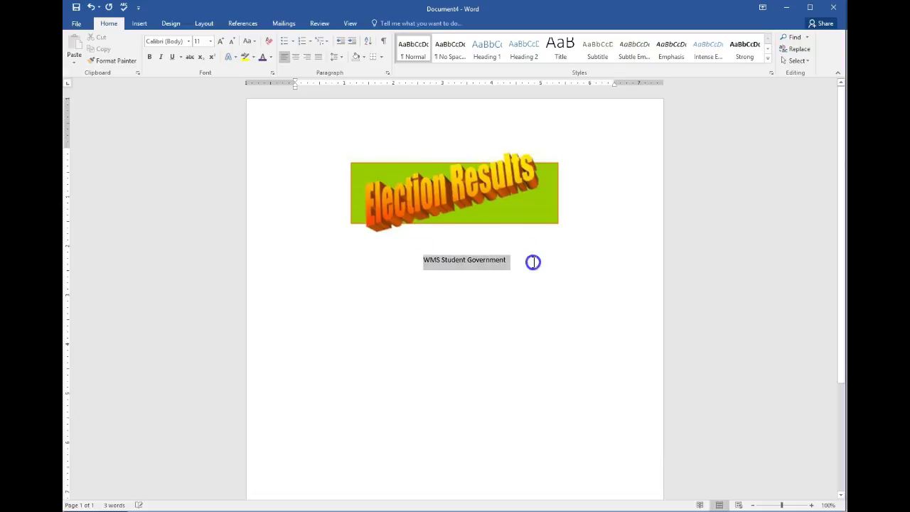
{"action": "left_click", "coordinate": [139, 23]}
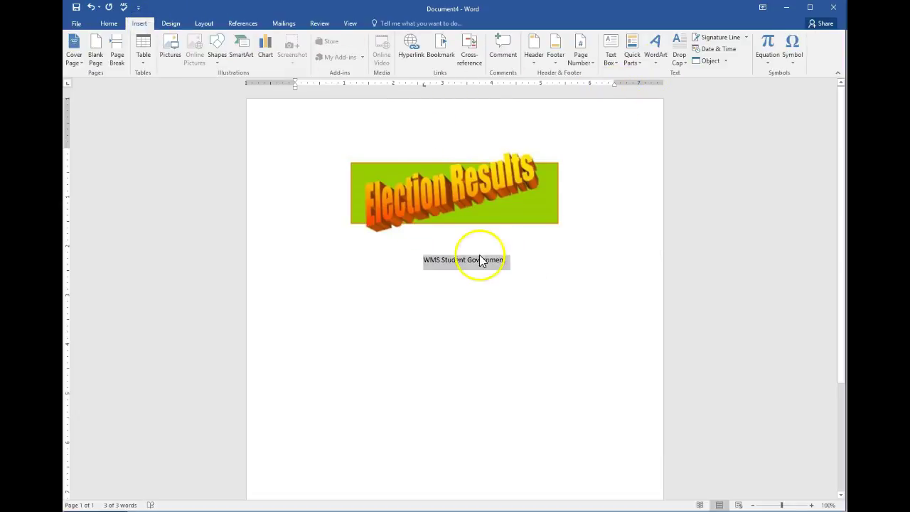
{"action": "left_click", "coordinate": [658, 48]}
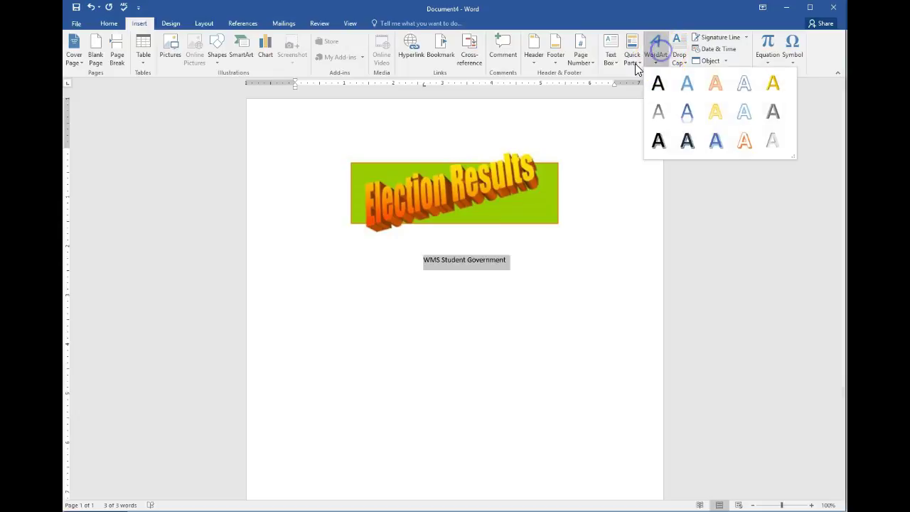
{"action": "left_click", "coordinate": [746, 146]}
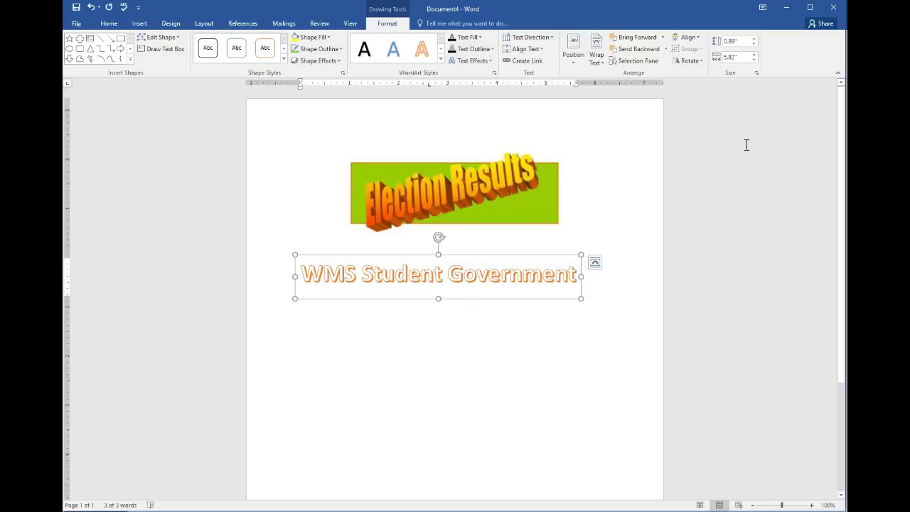
Step: Center the "WMS Student Government" WordArt horizontally between the margins
{"action": "left_click", "coordinate": [582, 55]}
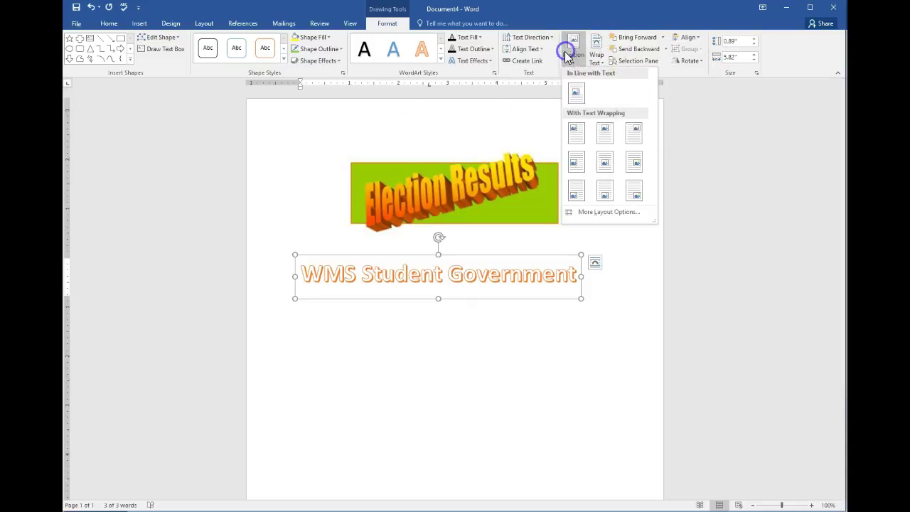
{"action": "left_click", "coordinate": [697, 40]}
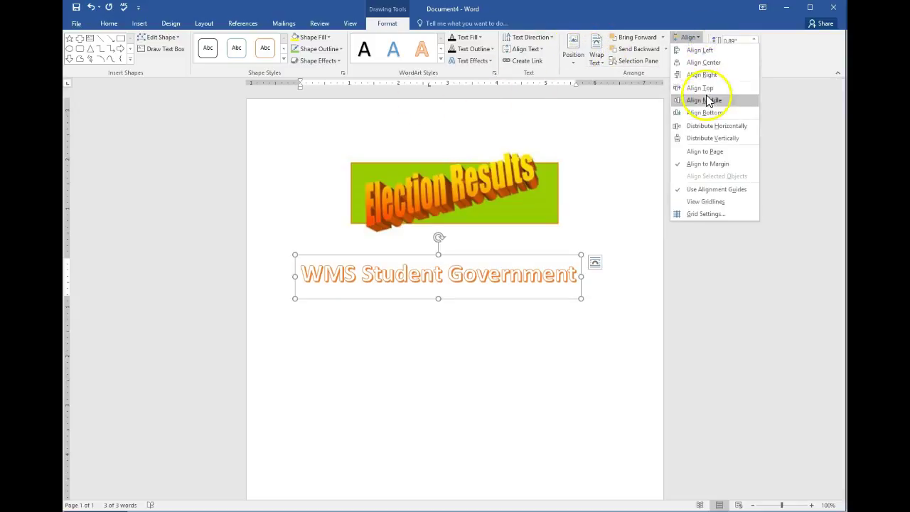
{"action": "left_click", "coordinate": [706, 63]}
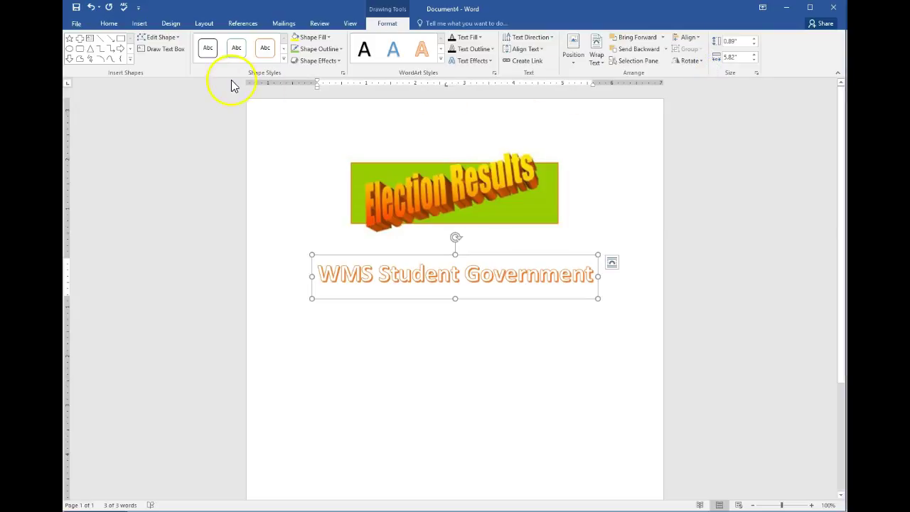
Step: Open the text fill color choices for the "WMS Student Government" WordArt
{"action": "left_click", "coordinate": [476, 36]}
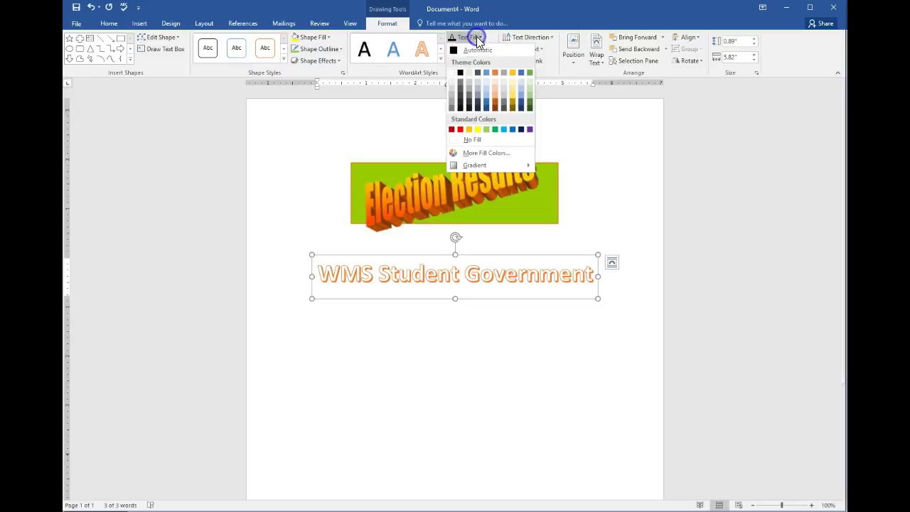